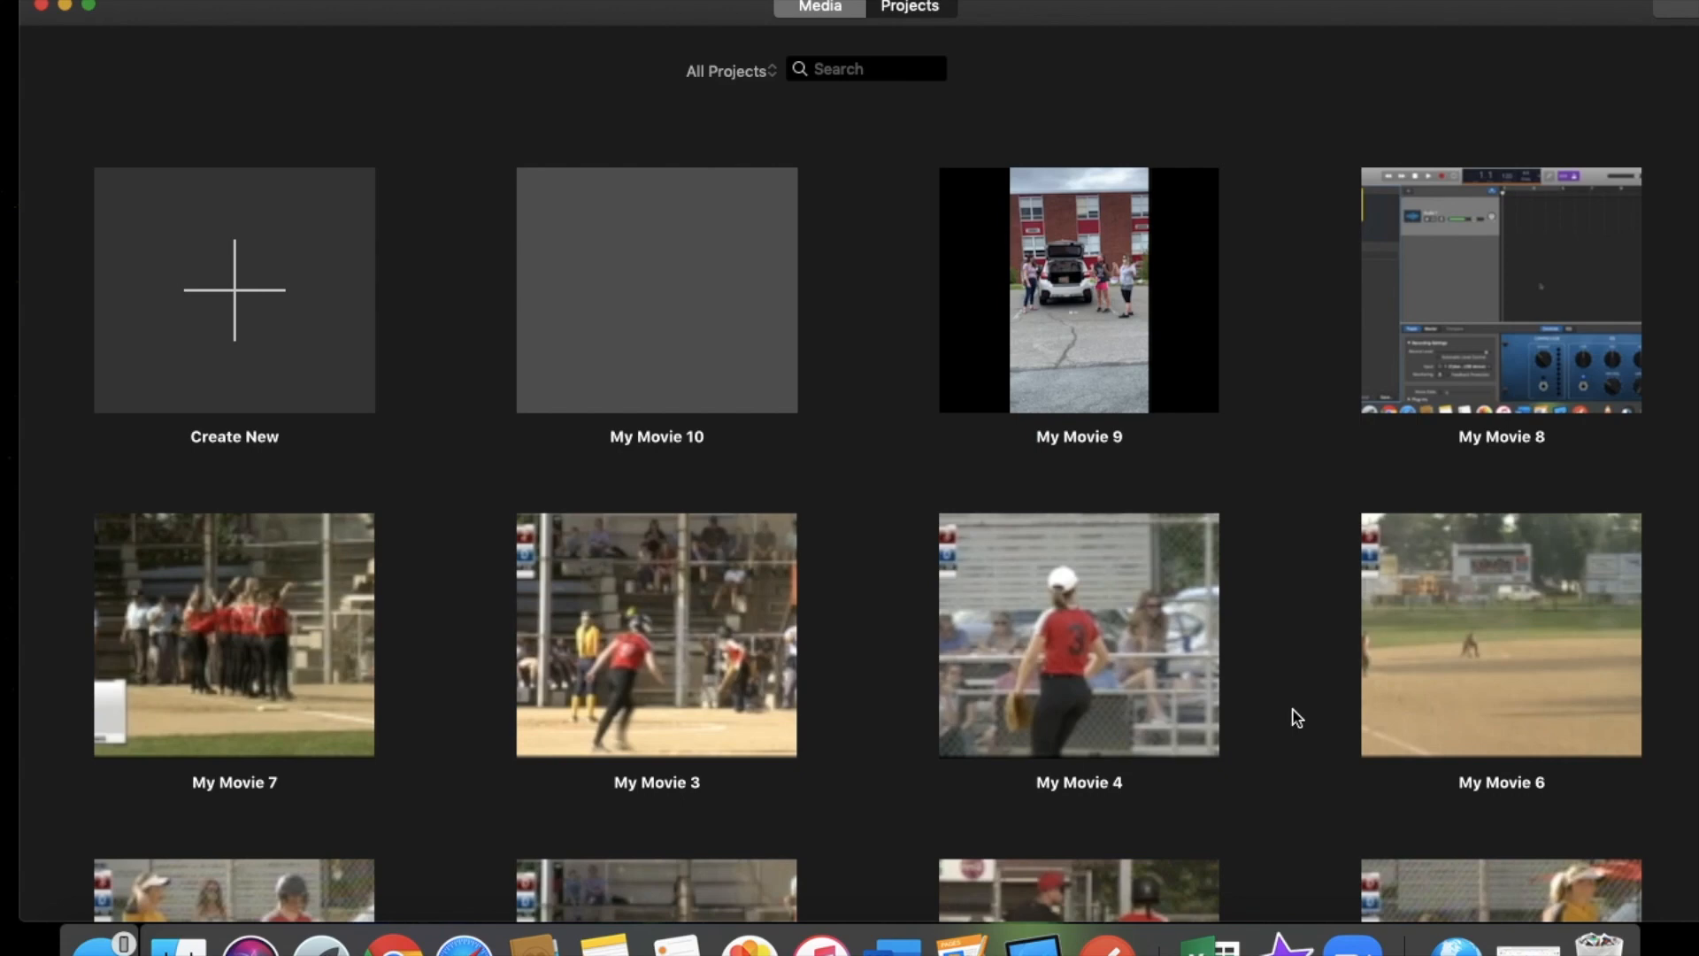
Open Self Service from the app launcher, look through its list of installable apps, and close it again
{"action": "left_click", "coordinate": [321, 943]}
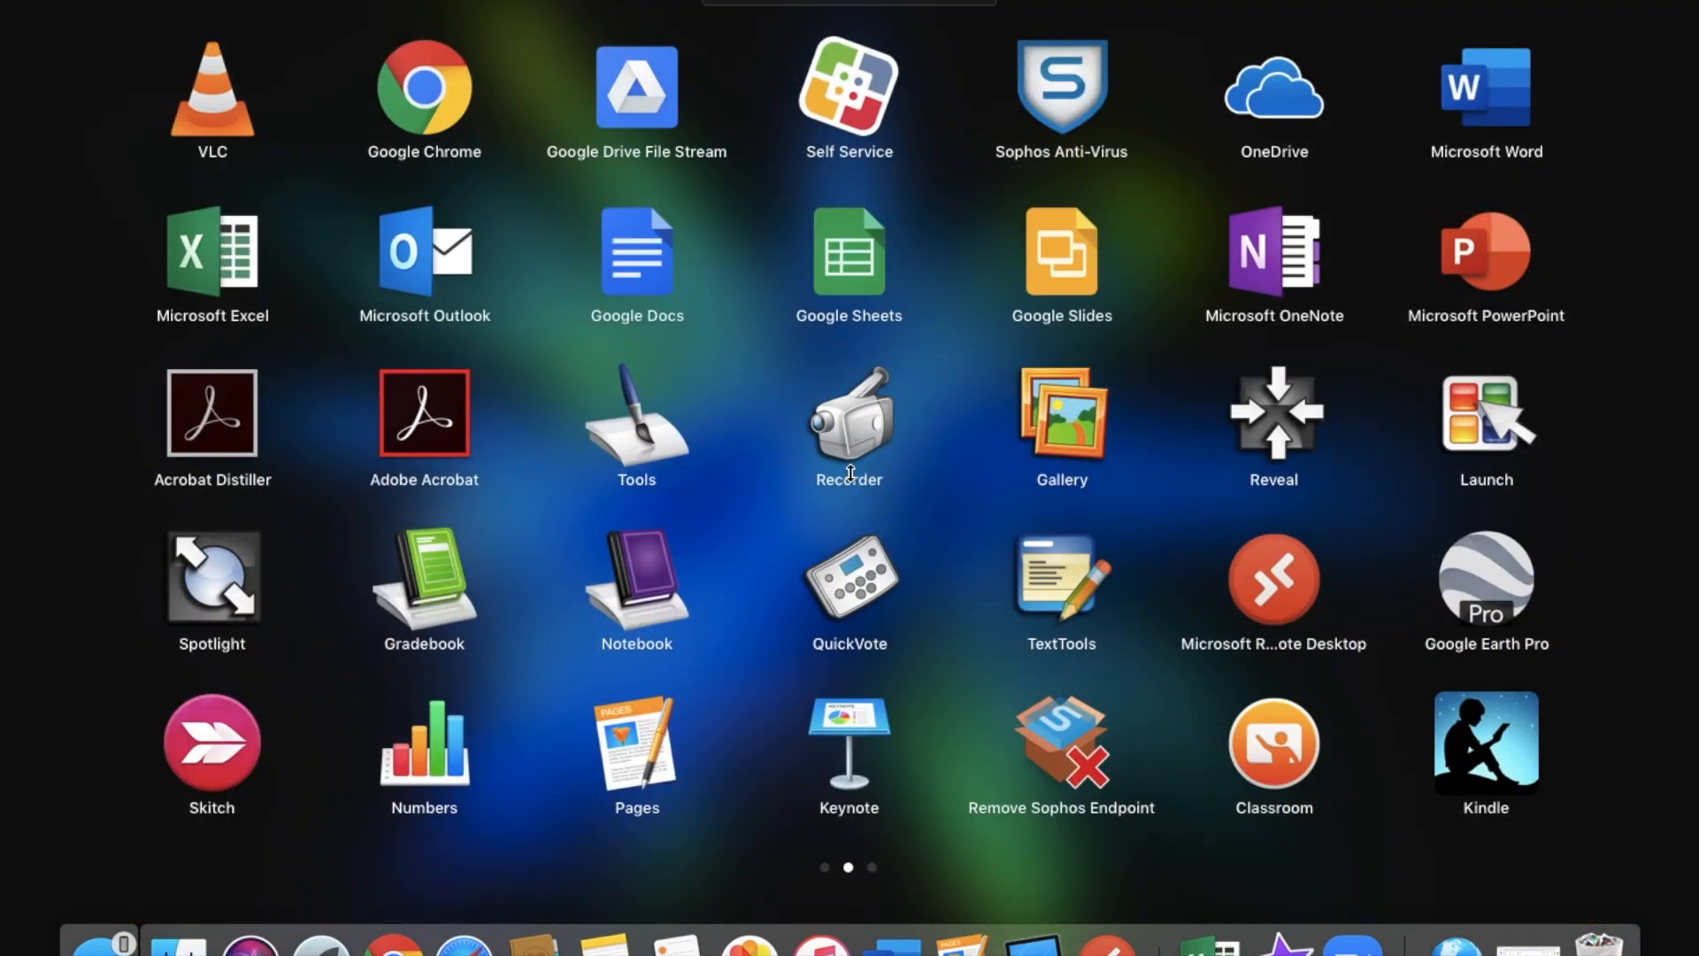
{"action": "scroll", "coordinate": [850, 473], "scroll_direction": "down", "scroll_amount": 2}
{"action": "scroll", "coordinate": [849, 469], "scroll_direction": "up", "scroll_amount": 2}
{"action": "left_click", "coordinate": [845, 120]}
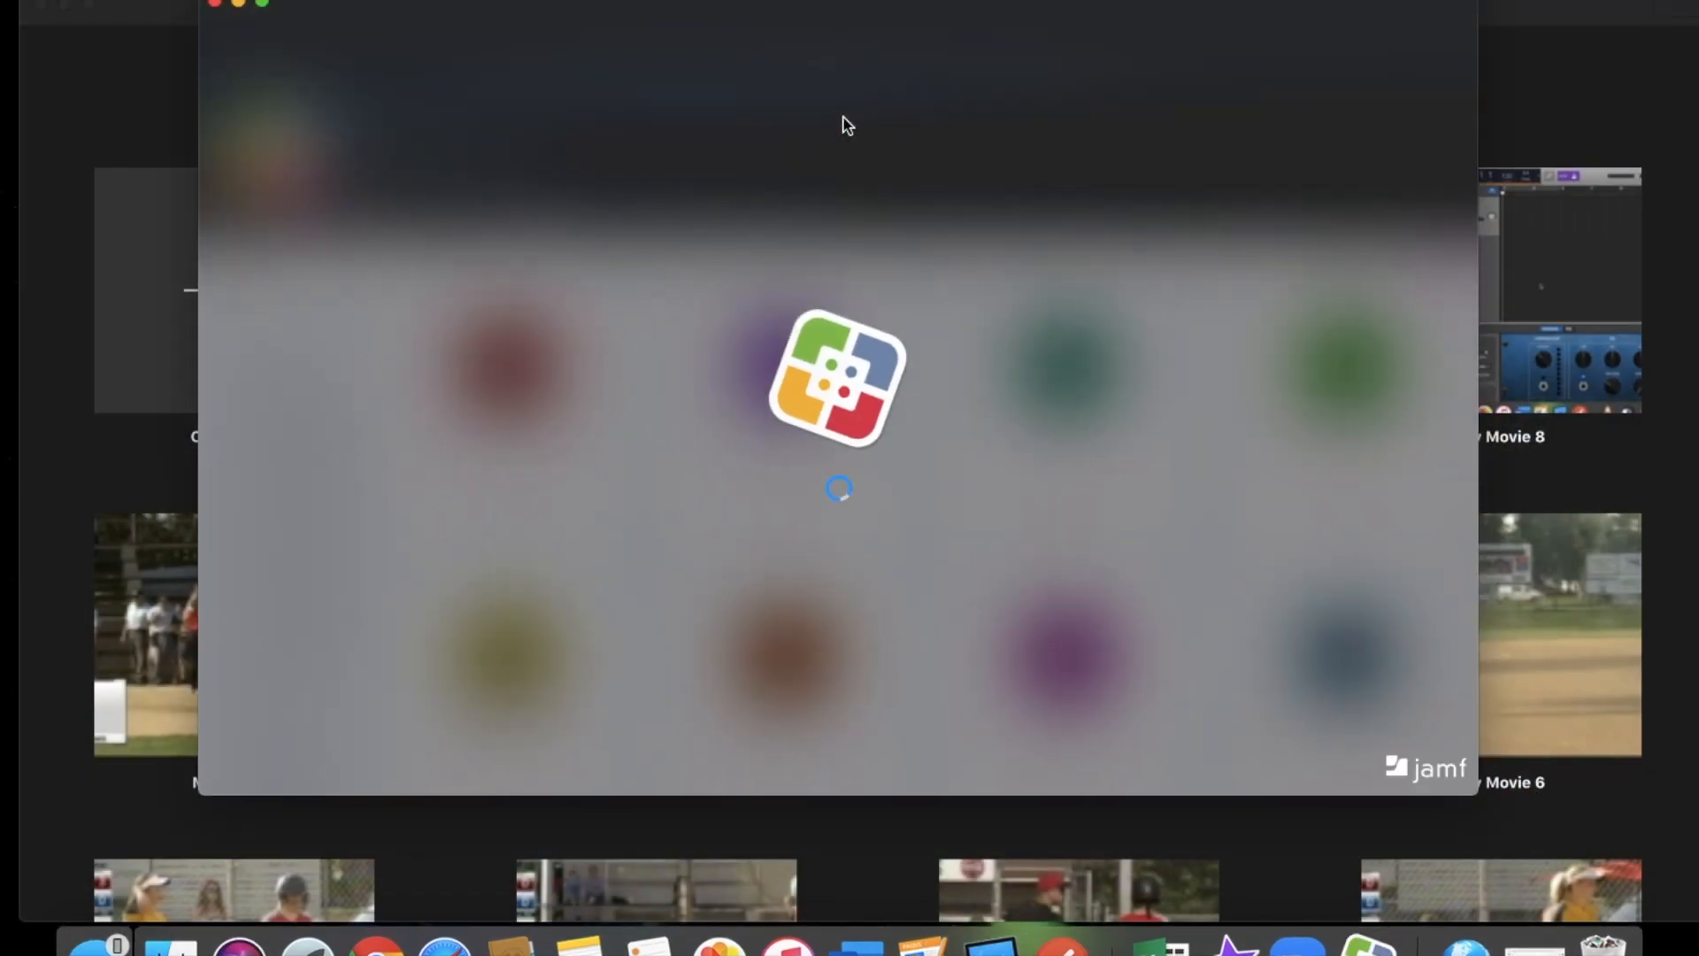
{"action": "scroll", "coordinate": [876, 346], "scroll_direction": "down", "scroll_amount": 7}
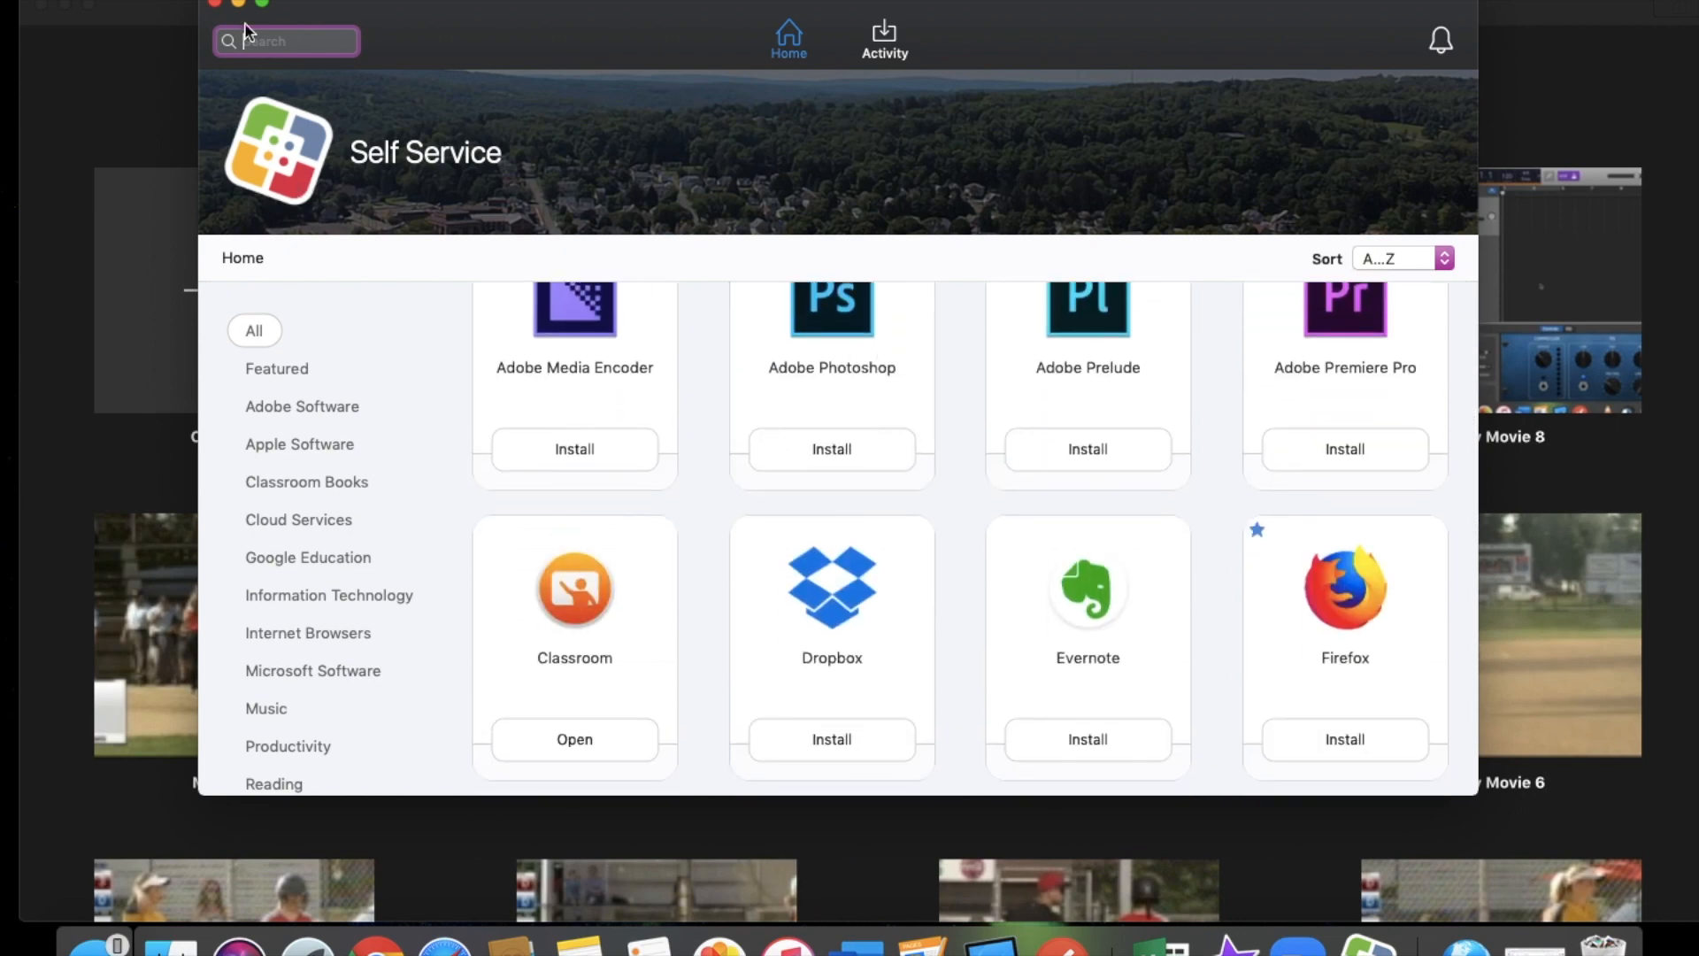
{"action": "left_click", "coordinate": [213, 4]}
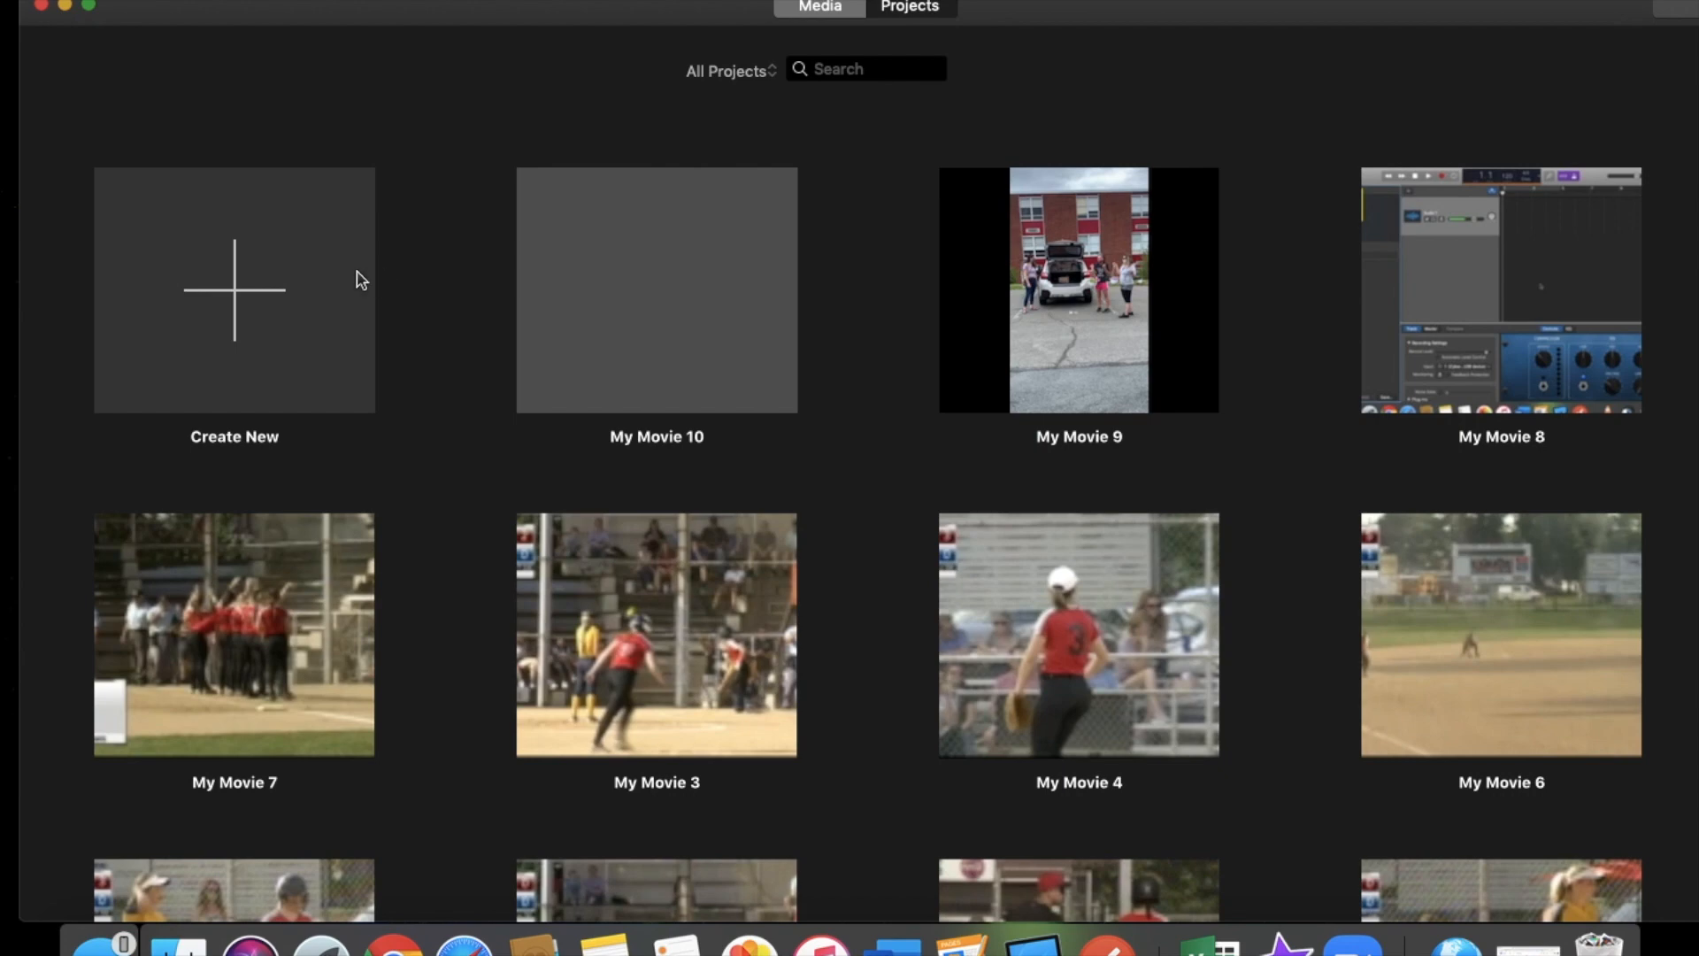
Create a new project of the Movie type
{"action": "left_click", "coordinate": [228, 290]}
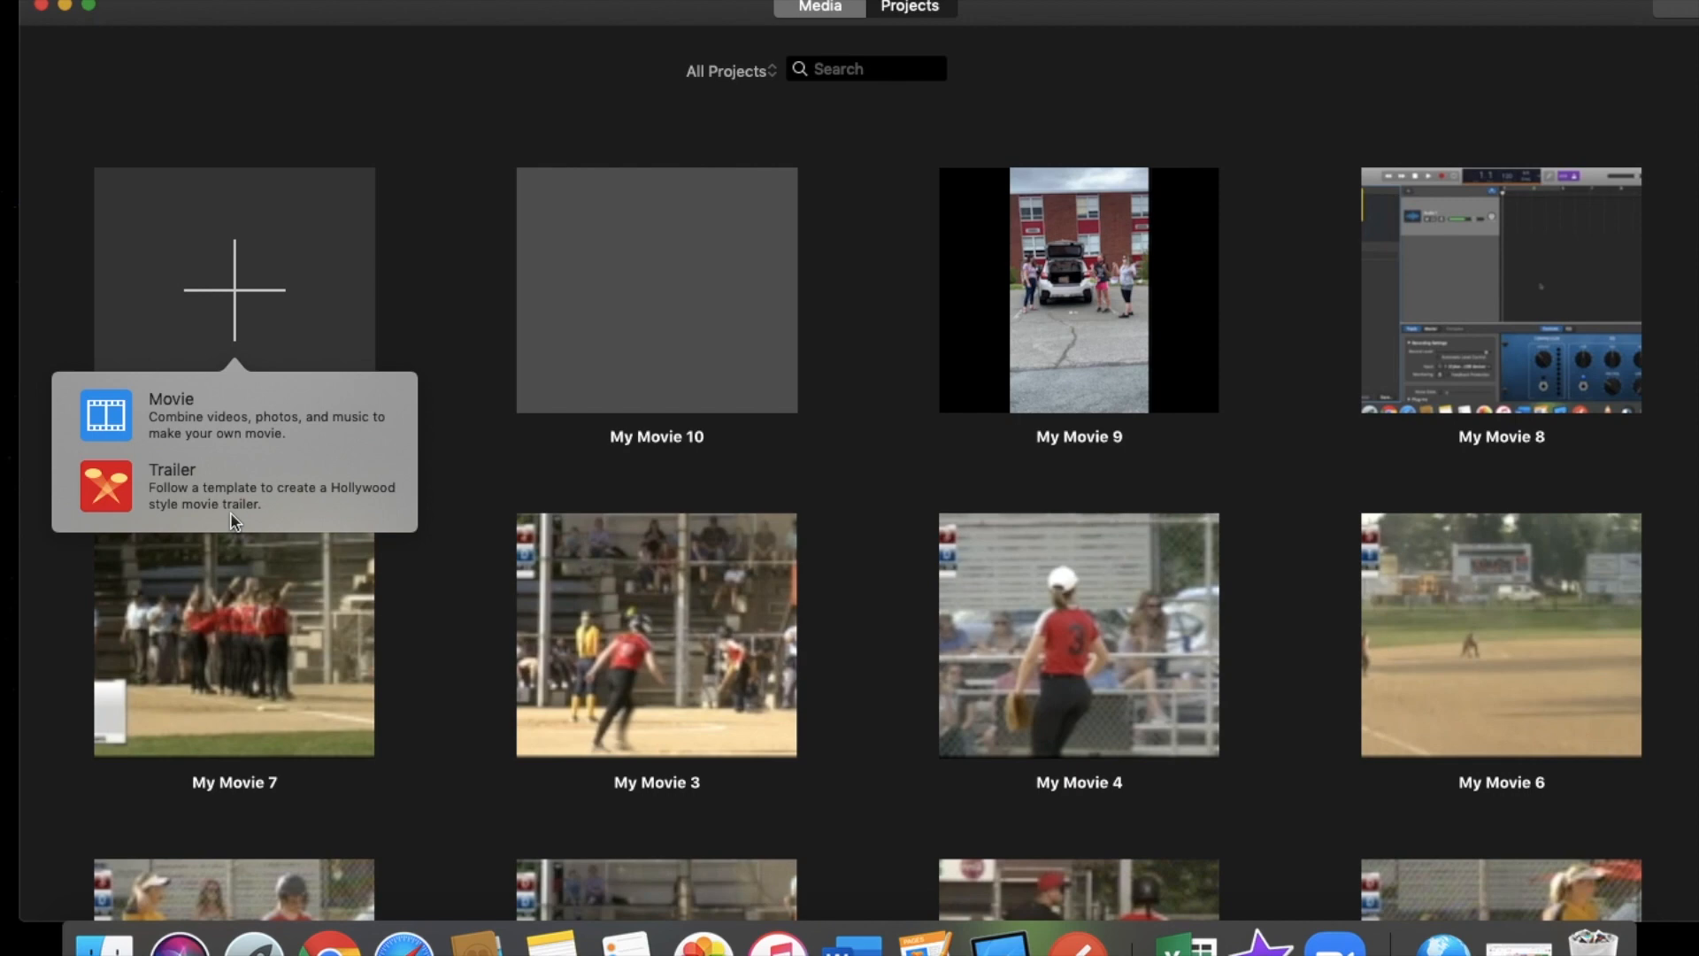
{"action": "left_click", "coordinate": [177, 410]}
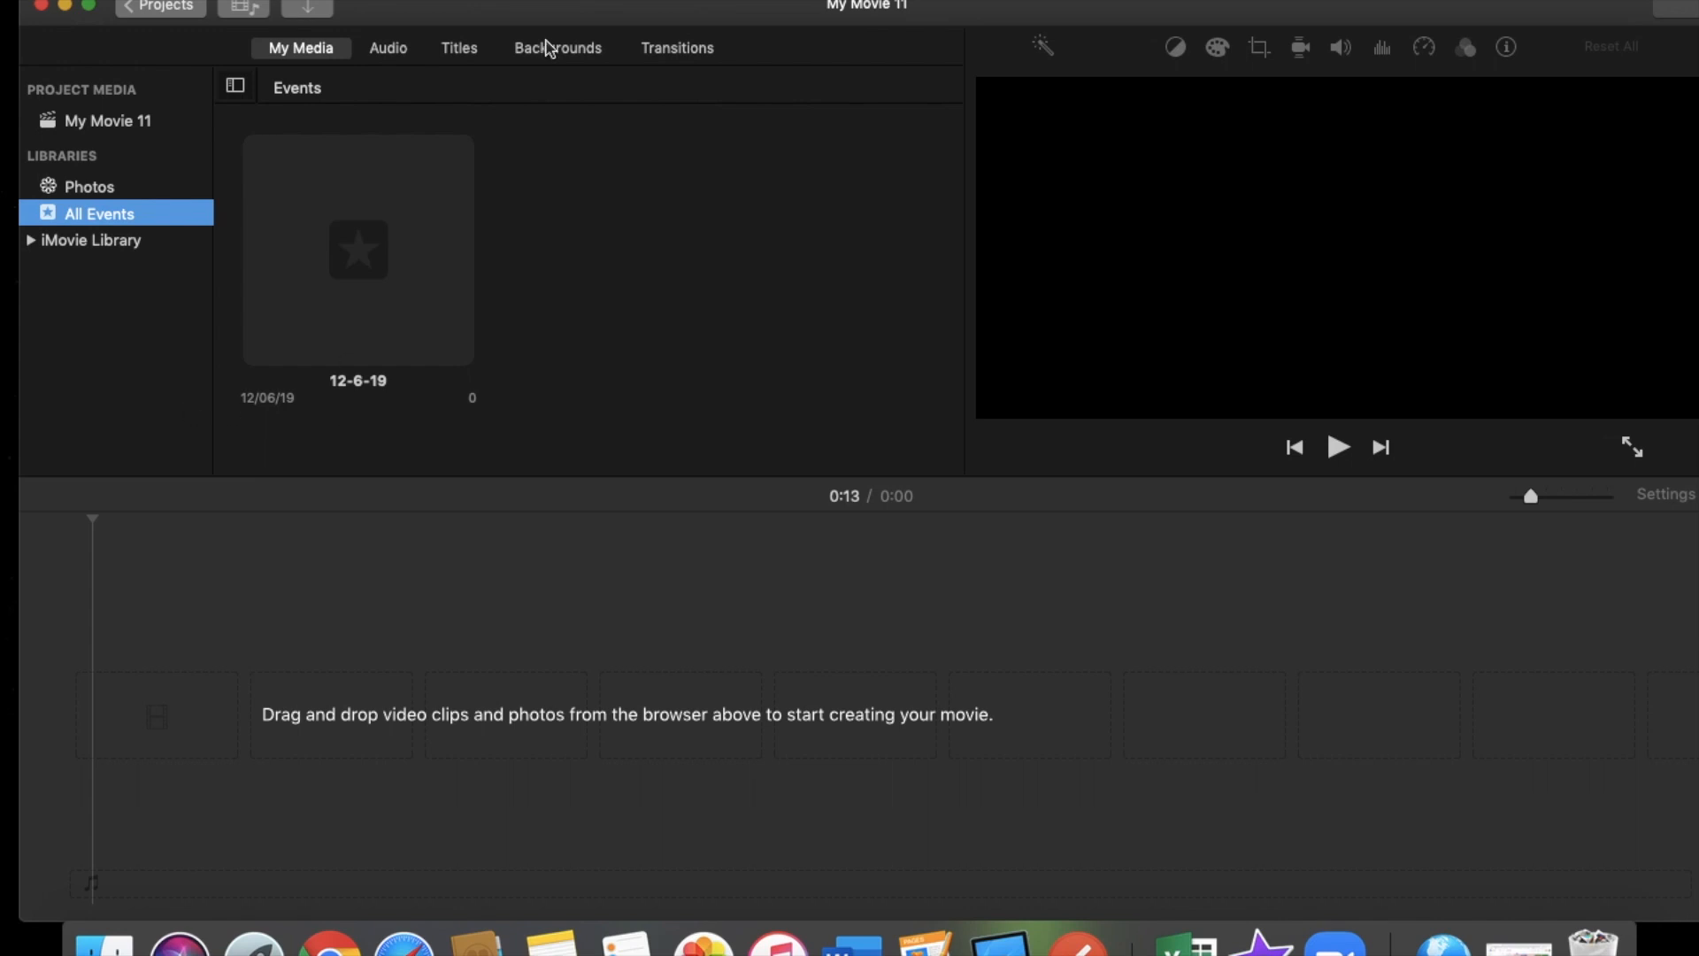
Move the movie project window aside to view the desktop folder of photos and videos, and move it back
{"action": "left_click_drag", "start_coordinate": [571, 11], "coordinate": [1164, 13]}
{"action": "double_click", "coordinate": [1164, 13]}
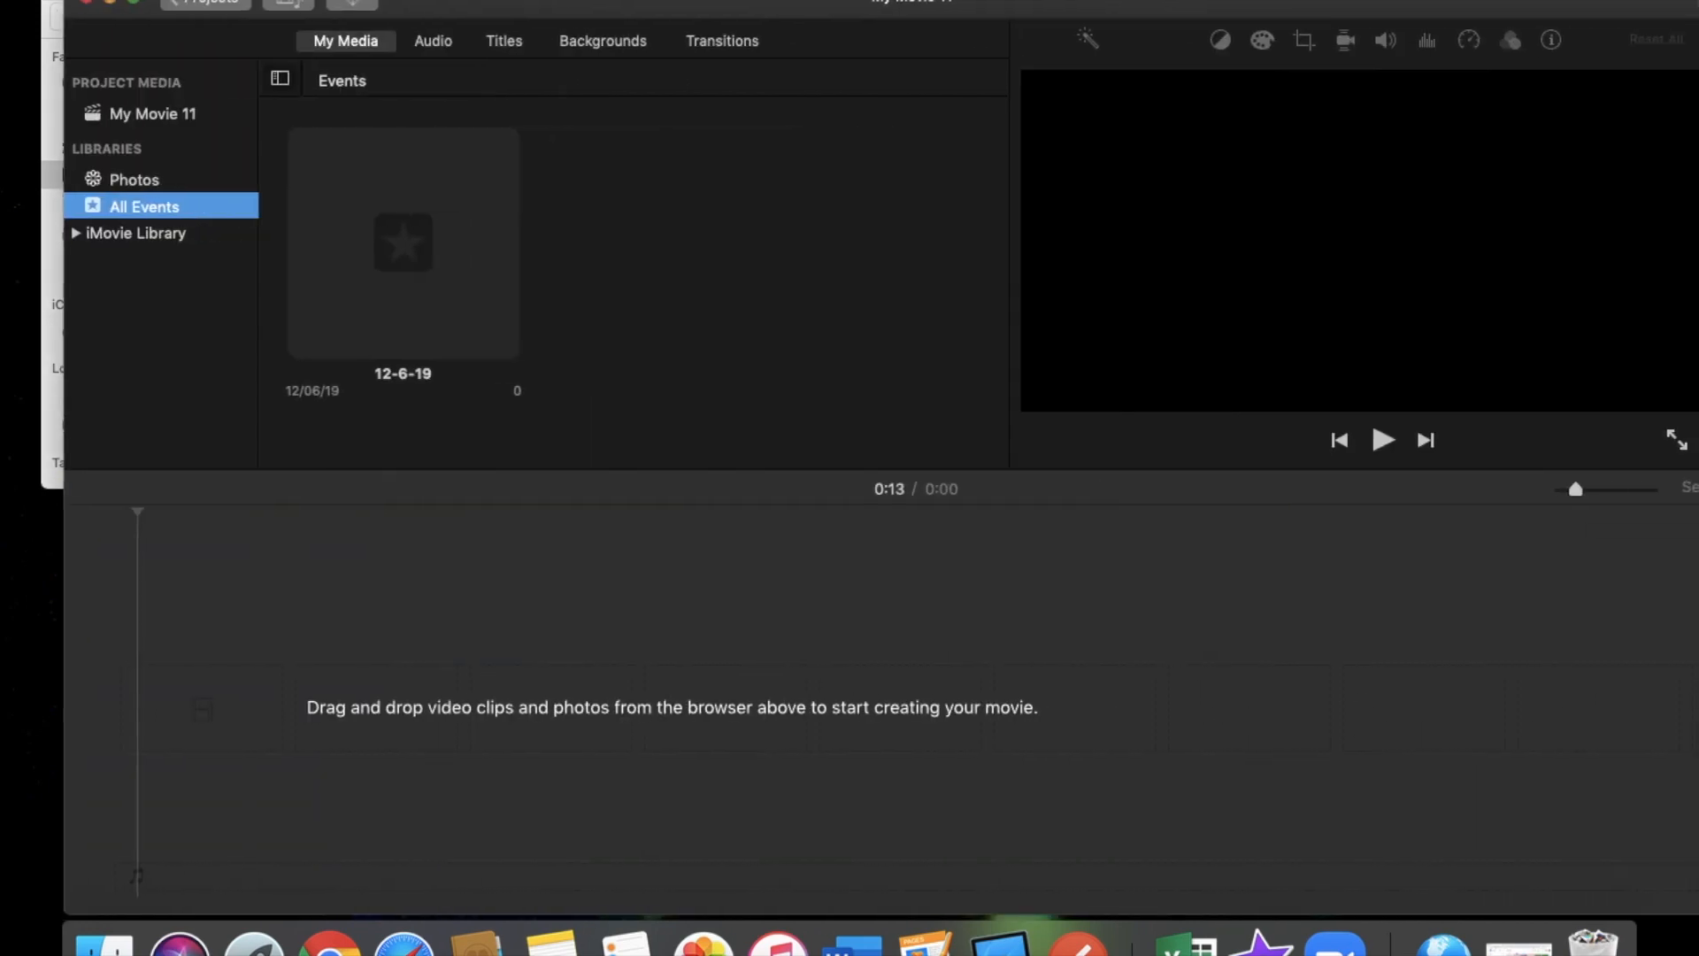
{"action": "left_click_drag", "start_coordinate": [575, 7], "coordinate": [1151, 27]}
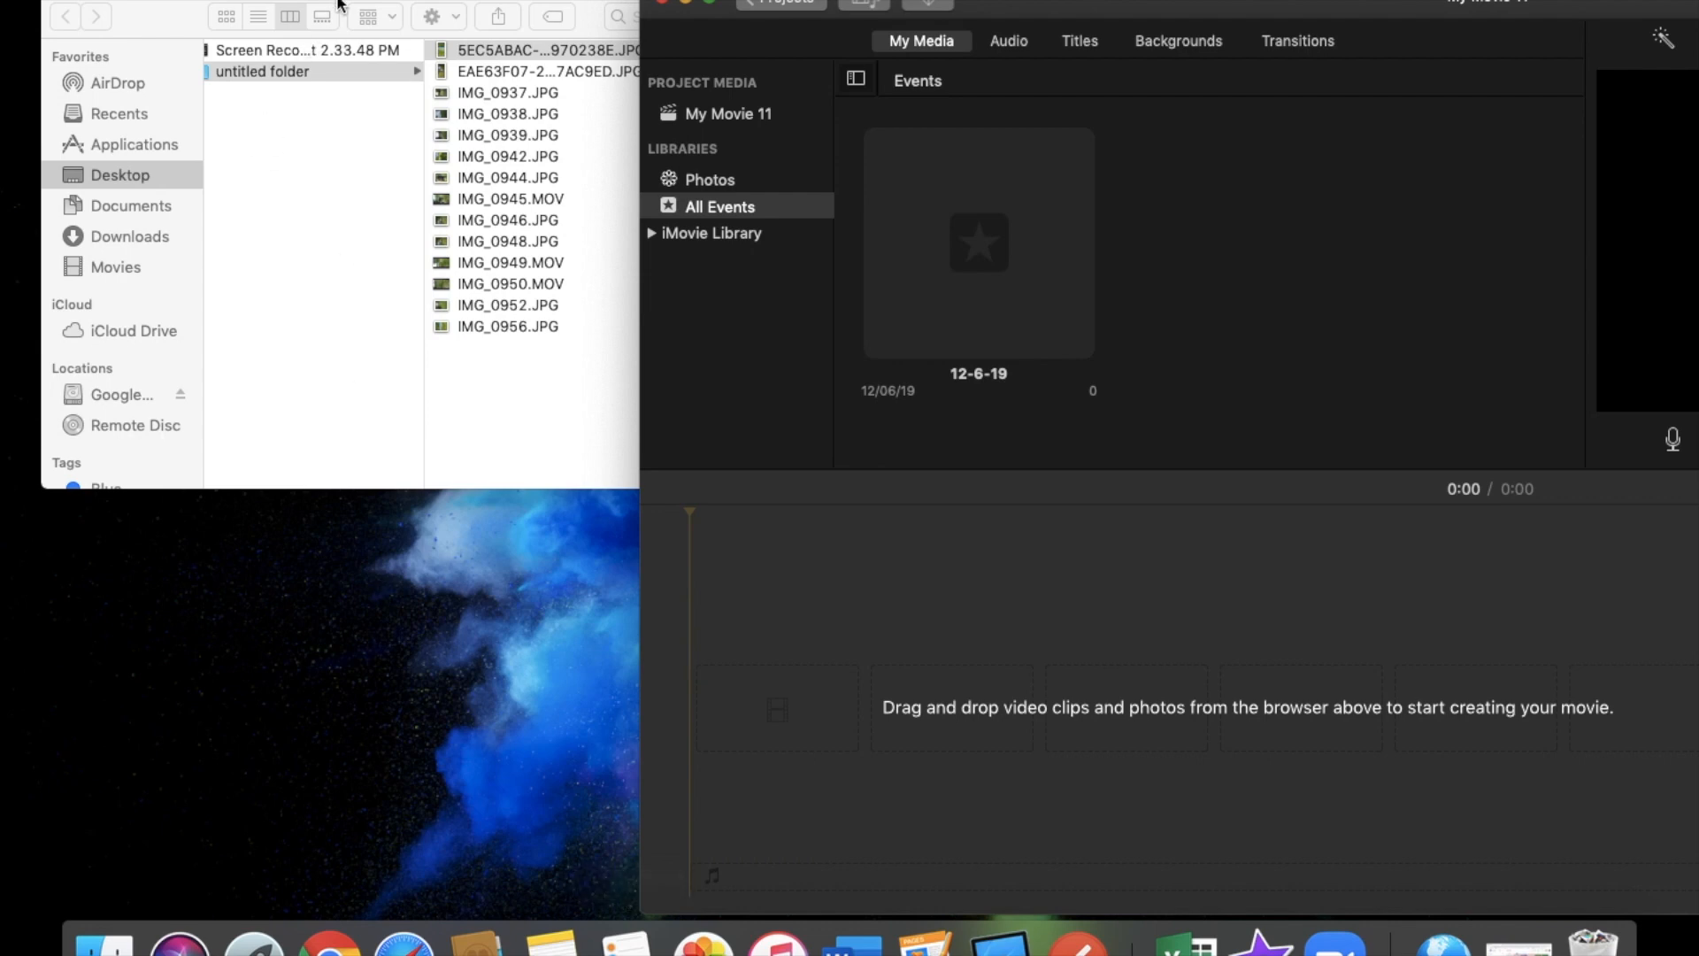
{"action": "key", "text": "Right"}
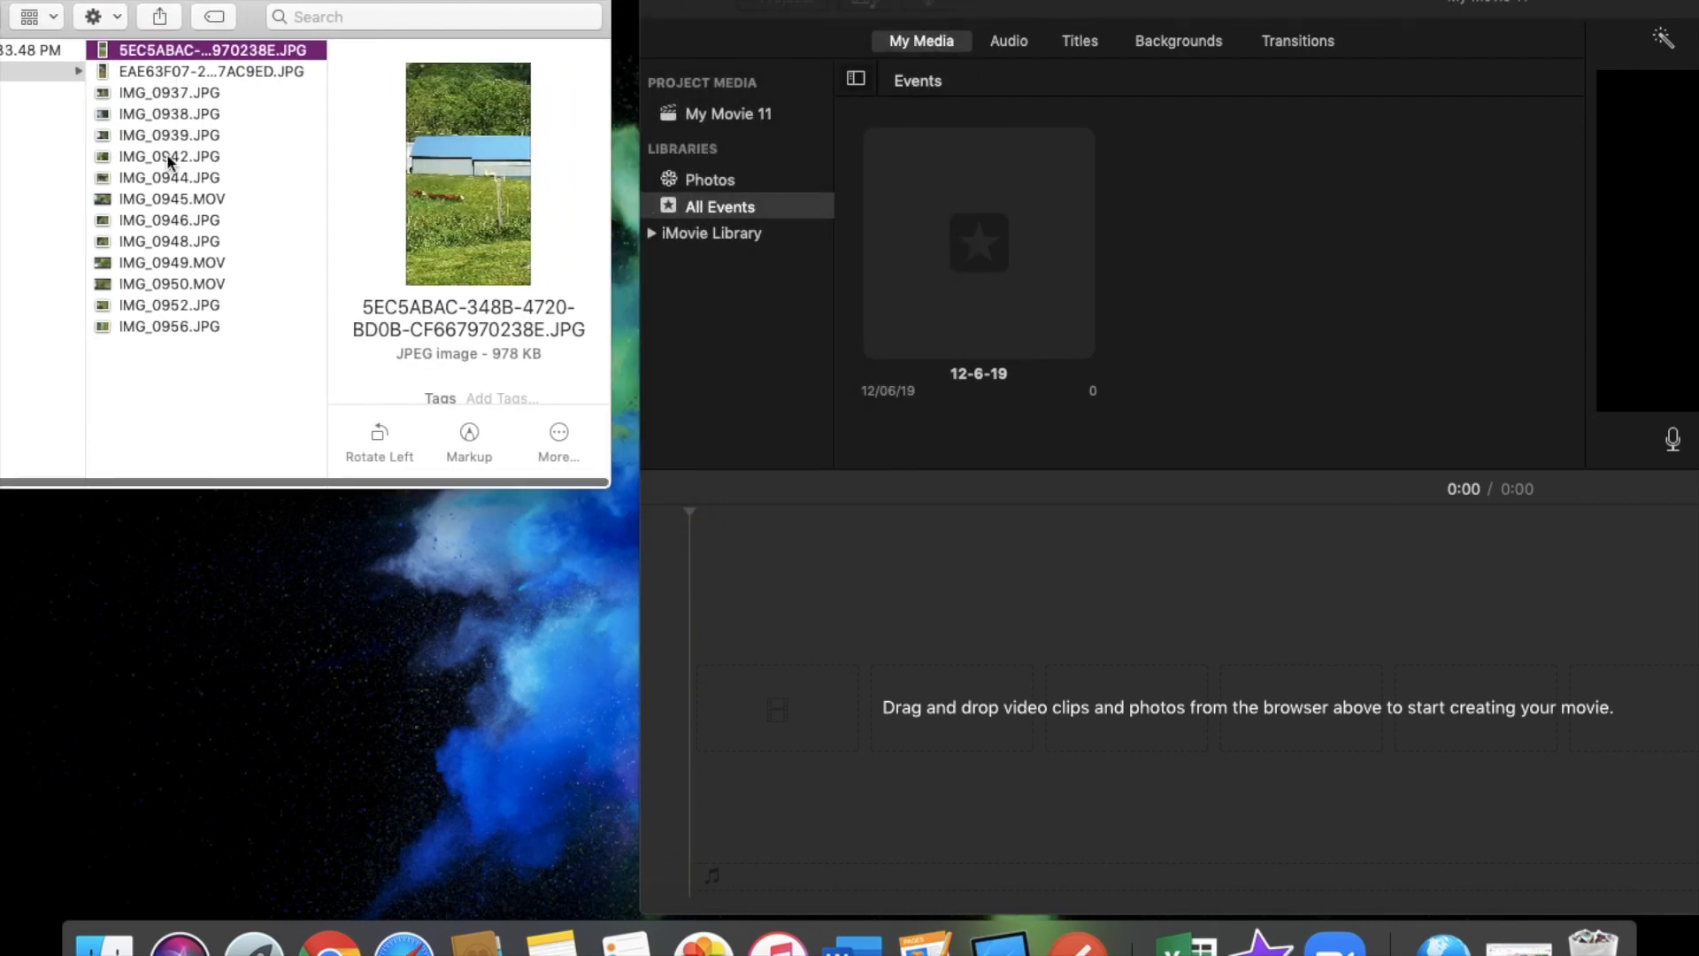
{"action": "left_click", "coordinate": [1119, 7]}
{"action": "left_click_drag", "start_coordinate": [1119, 7], "coordinate": [485, 7]}
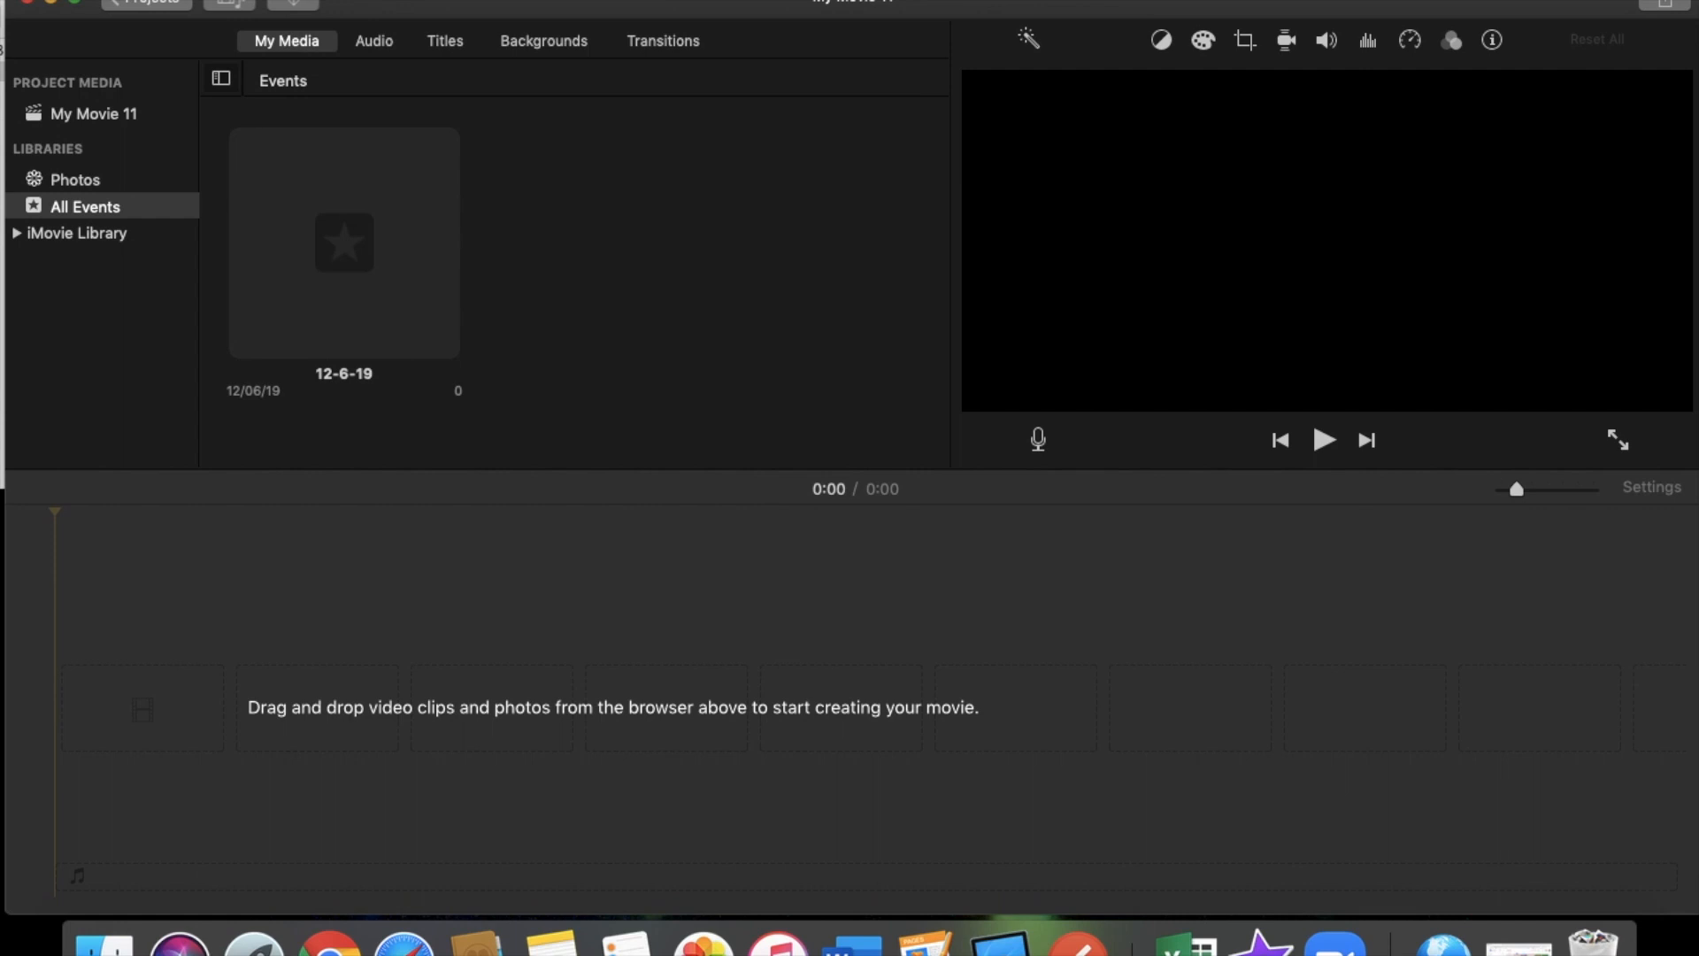
Set the default photo placement to Fit in the iMovie preferences and close them
{"action": "left_click", "coordinate": [86, 1]}
{"action": "left_click", "coordinate": [100, 32]}
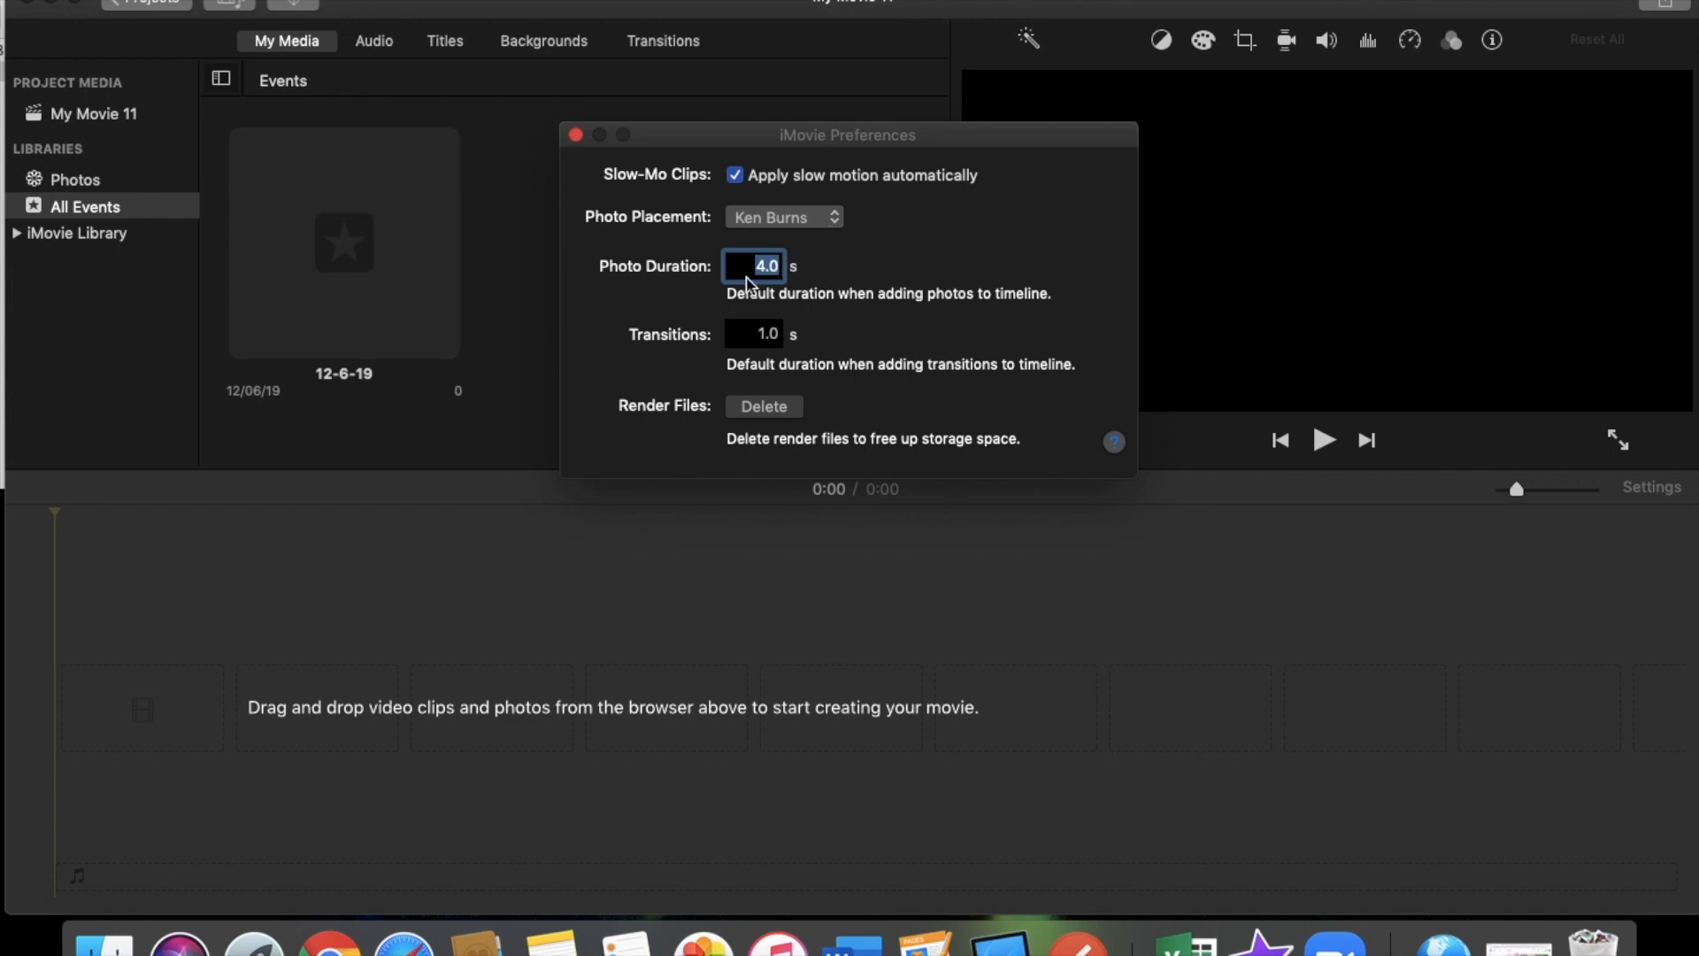
{"action": "left_click", "coordinate": [836, 220]}
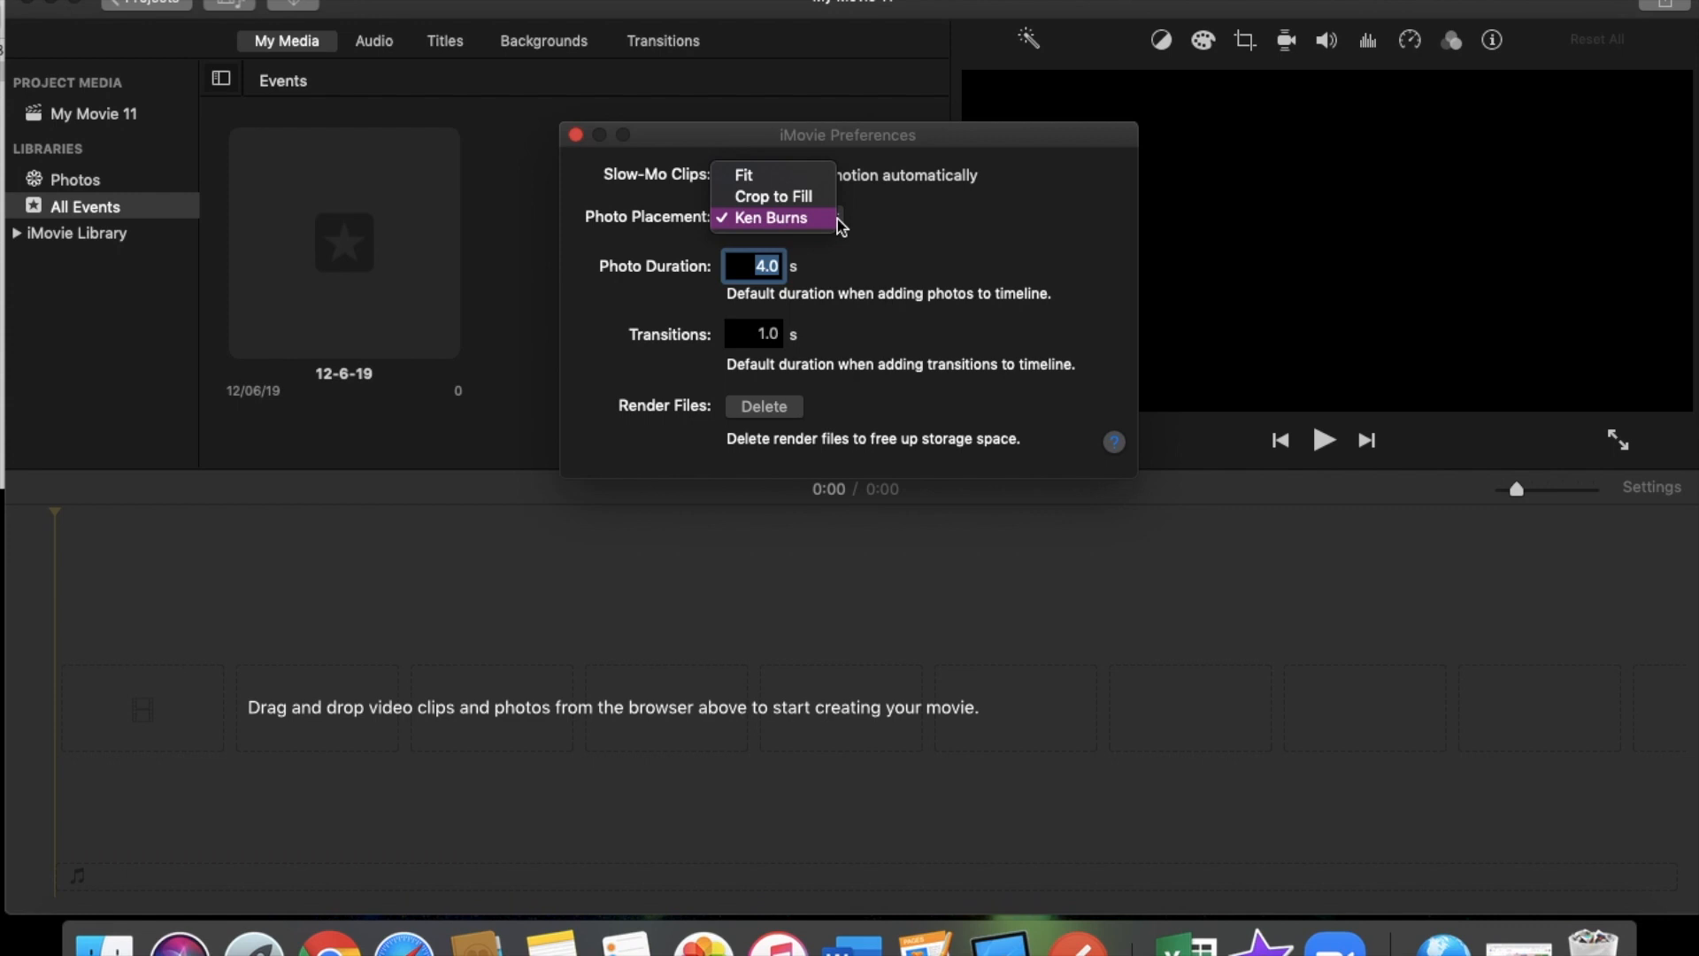
{"action": "left_click", "coordinate": [795, 179]}
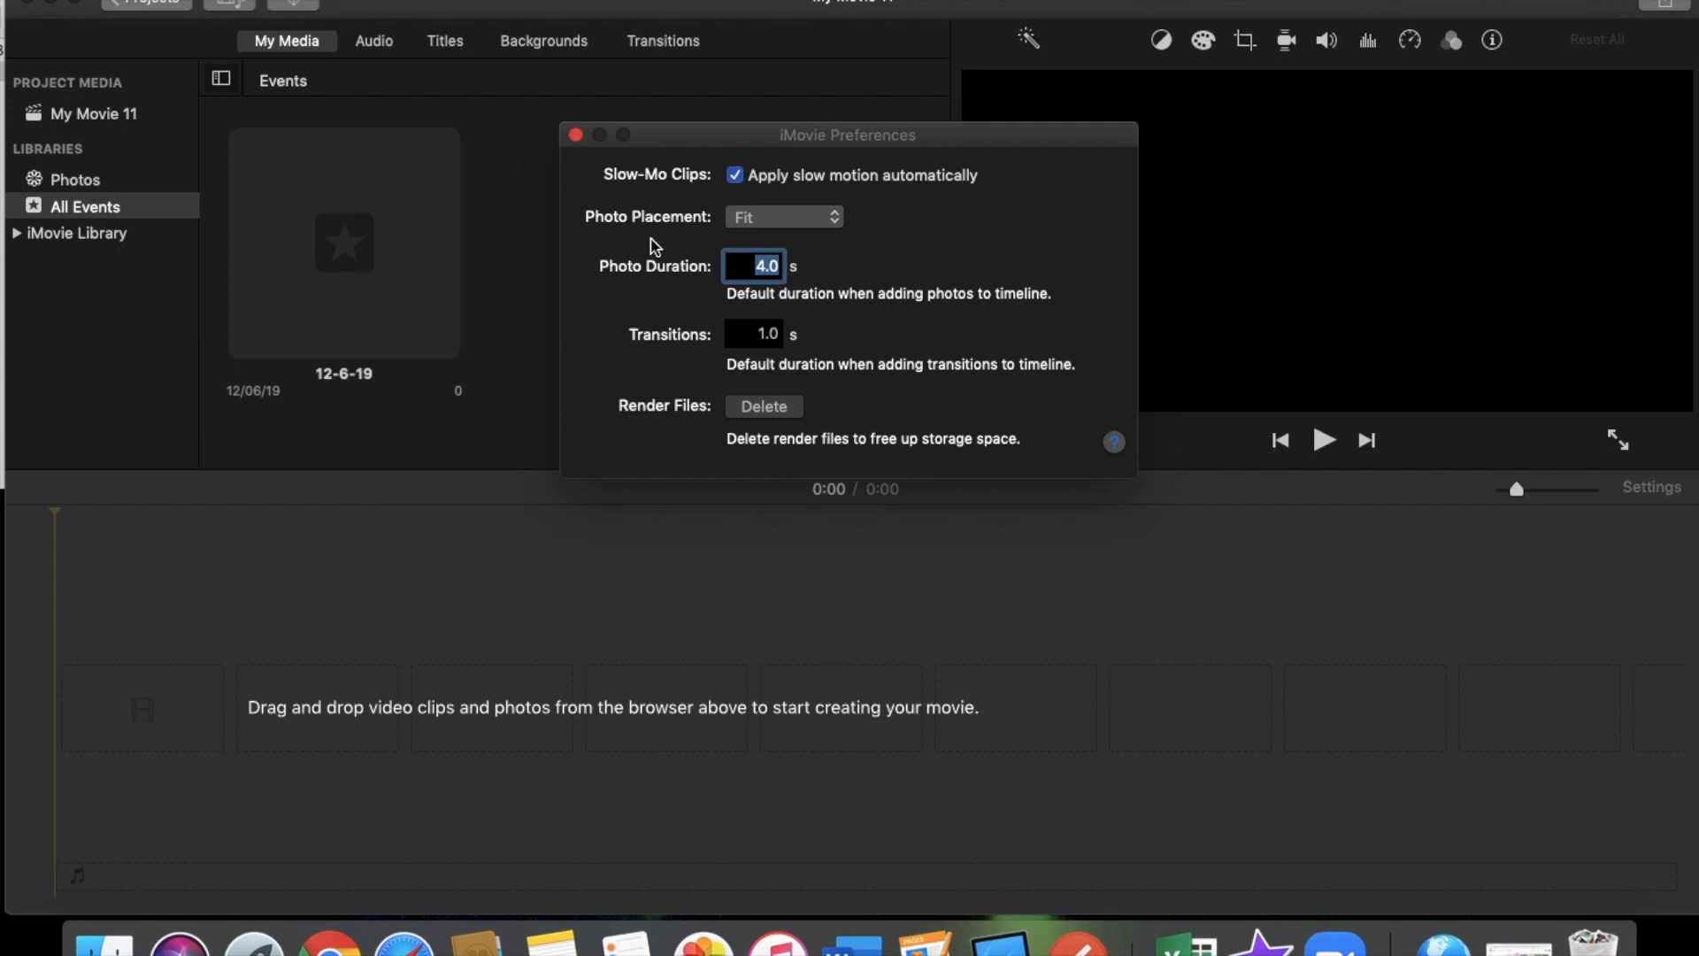
{"action": "left_click", "coordinate": [576, 135]}
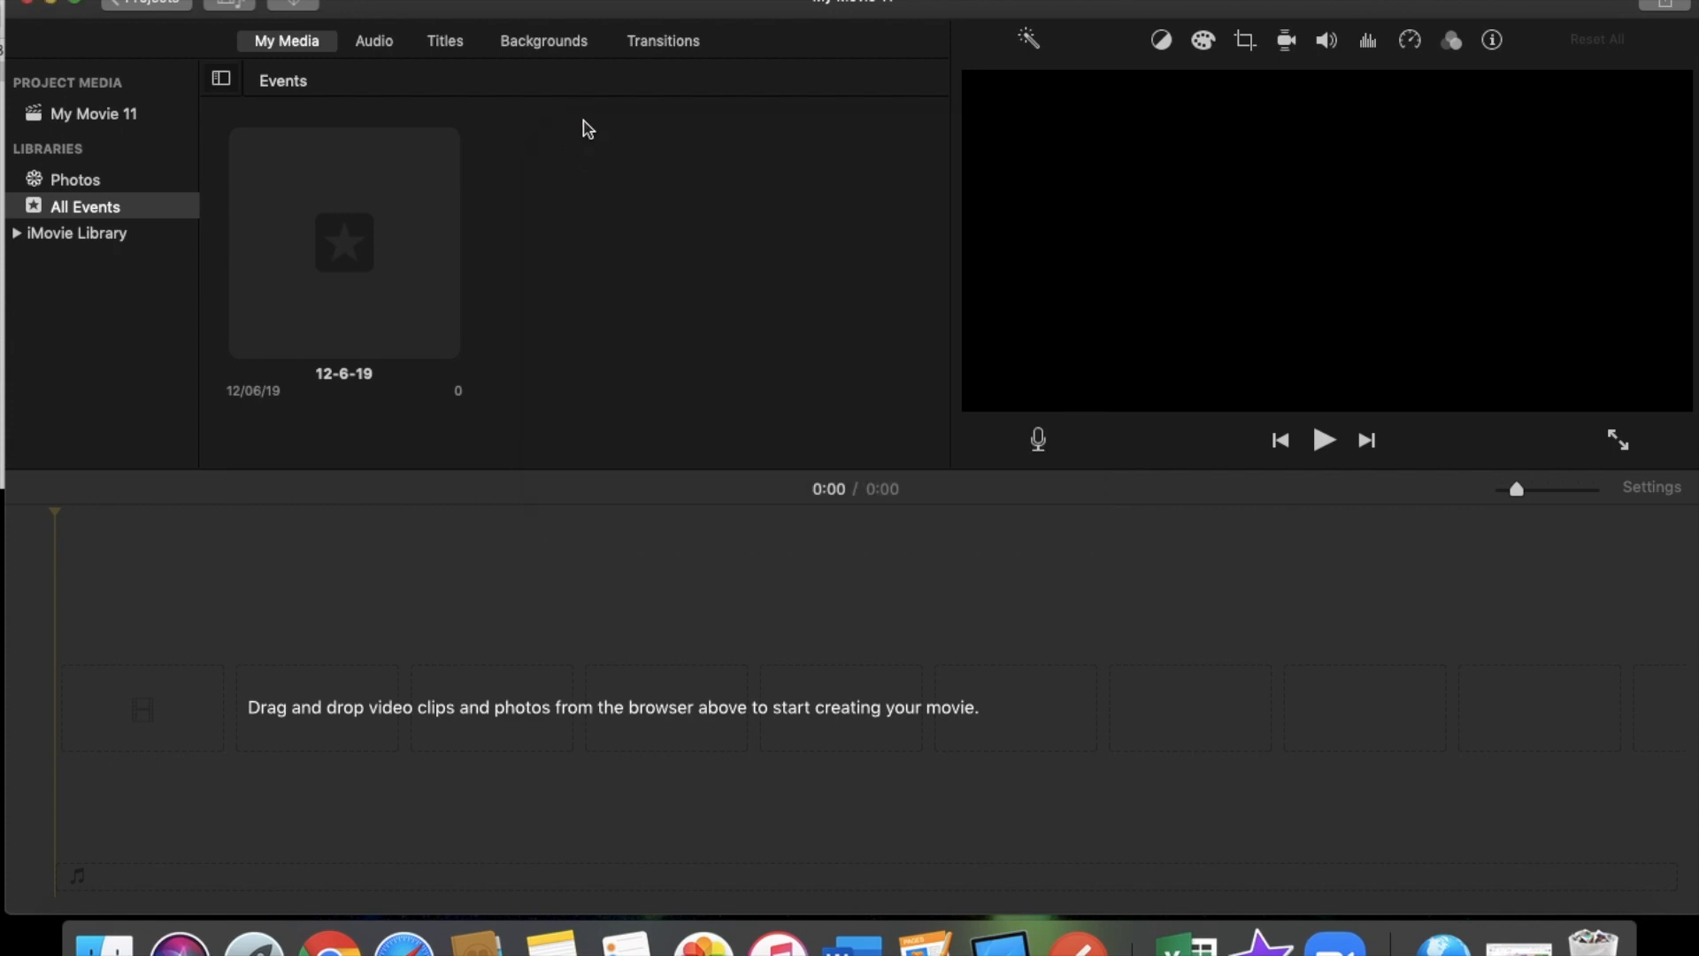
{"action": "left_click_drag", "start_coordinate": [685, 10], "coordinate": [777, 9]}
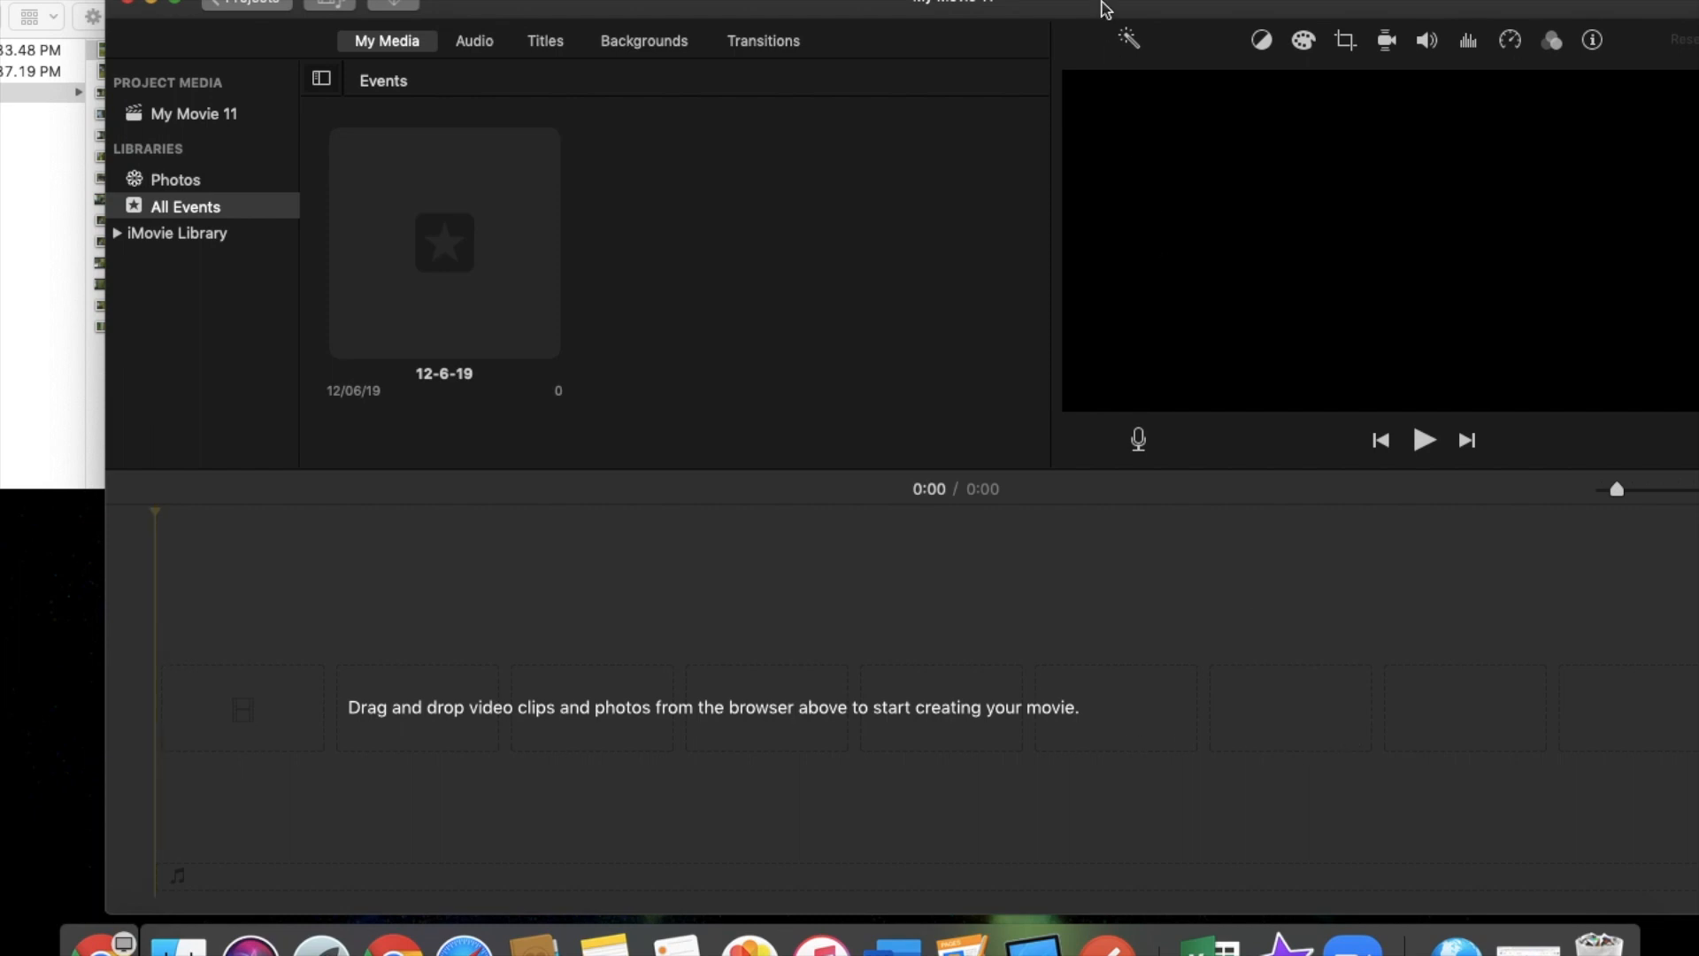
{"action": "left_click_drag", "start_coordinate": [1105, 9], "coordinate": [1000, 8]}
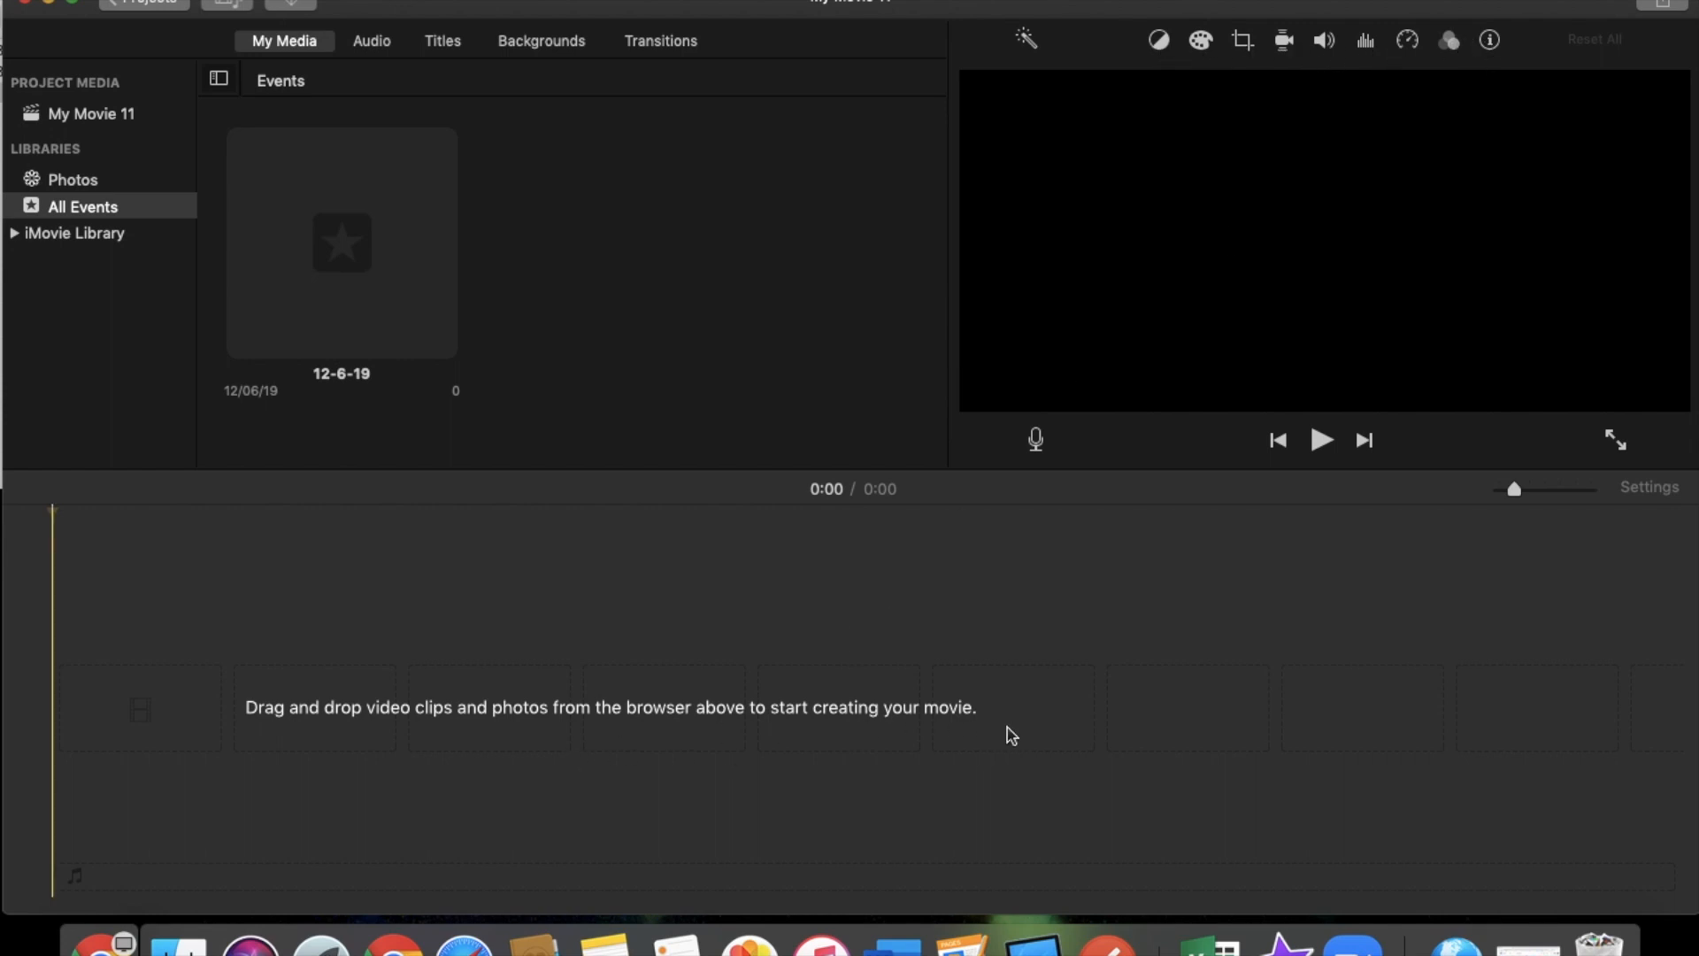
Look through the available audio sources, title styles, maps and backgrounds, and transitions for the movie
{"action": "left_click", "coordinate": [373, 51]}
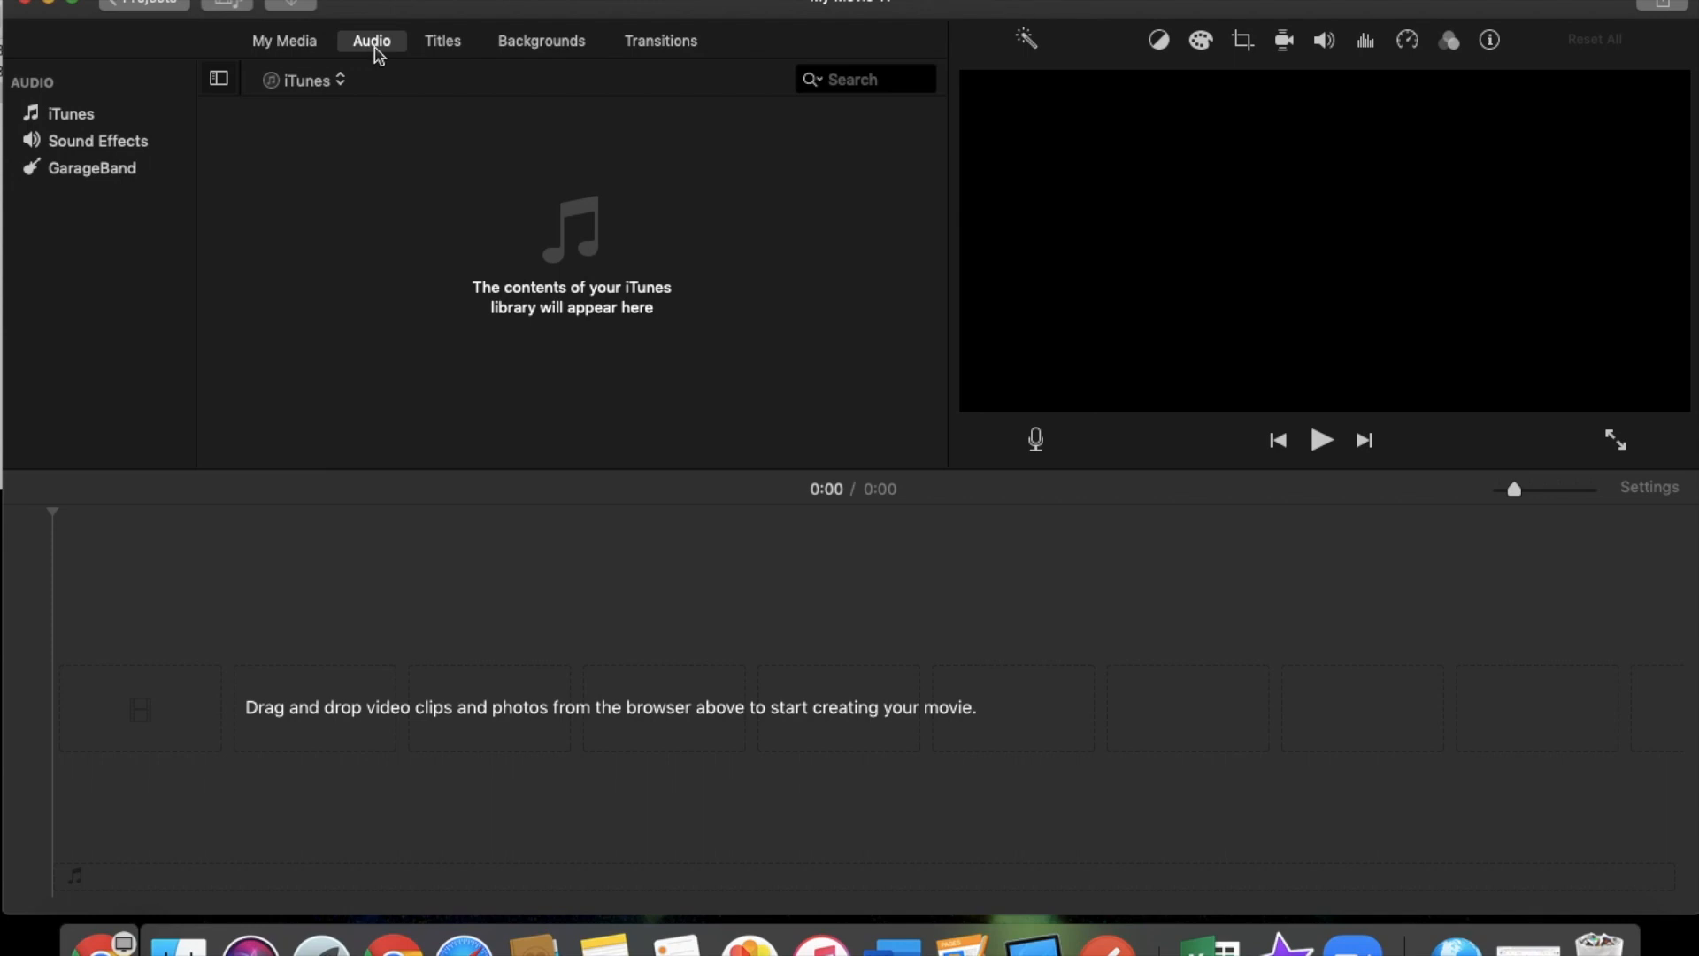
{"action": "left_click", "coordinate": [446, 48]}
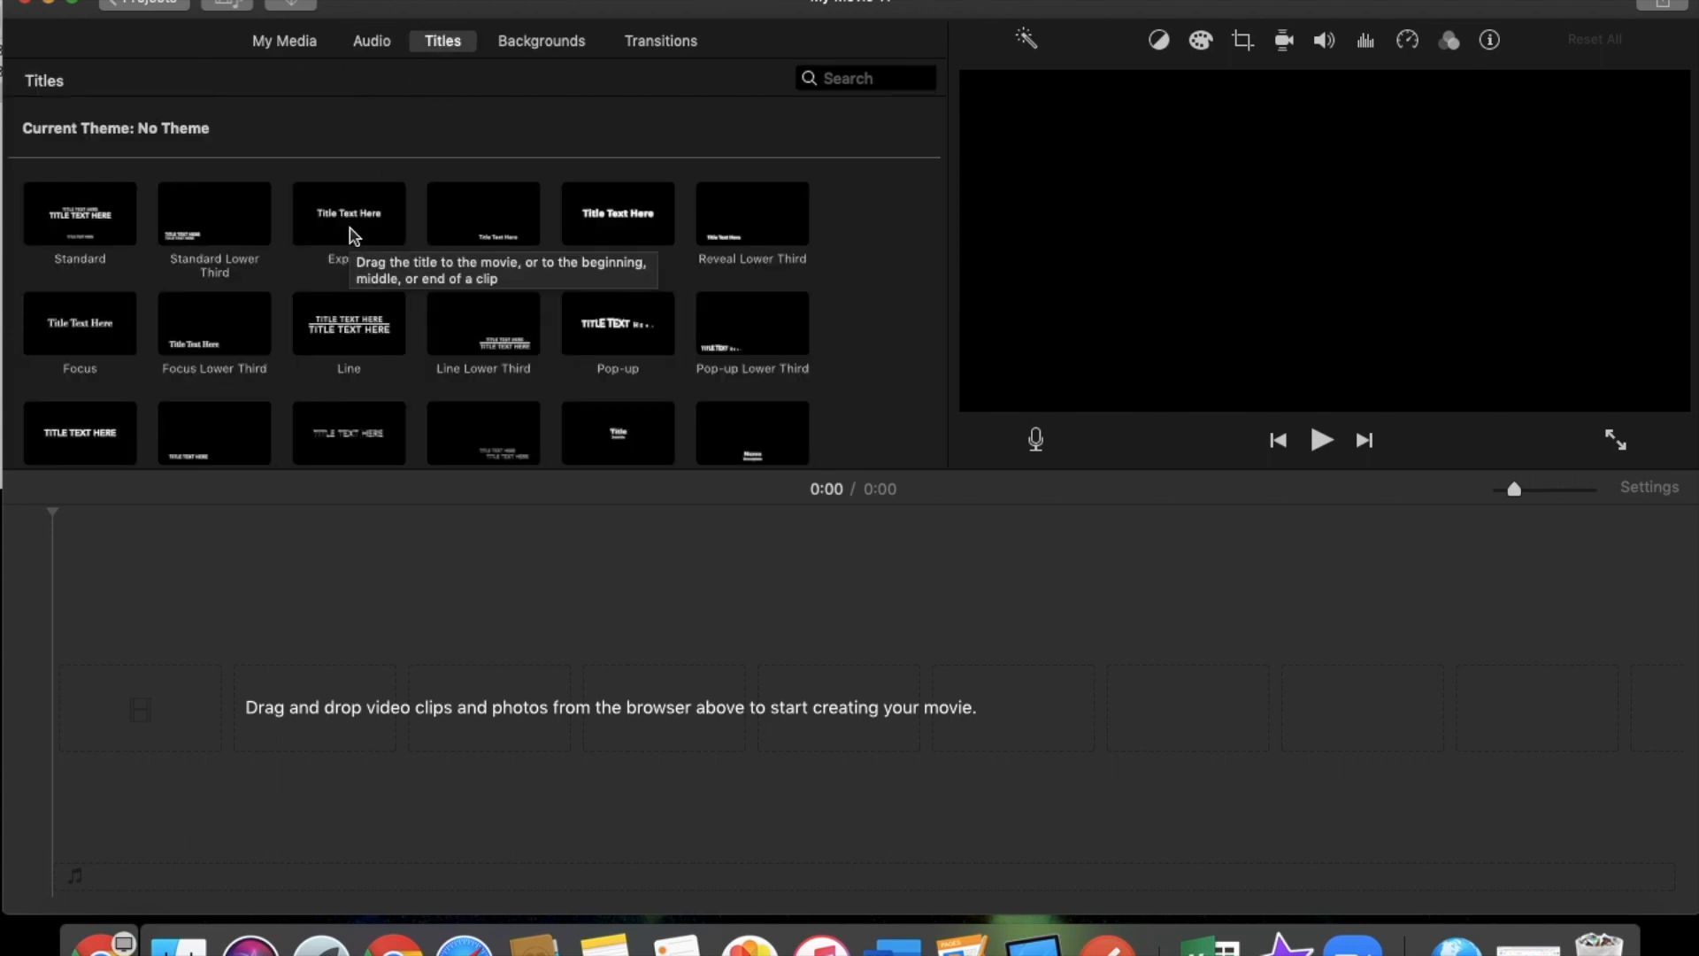
{"action": "scroll", "coordinate": [354, 237], "scroll_direction": "down", "scroll_amount": 5}
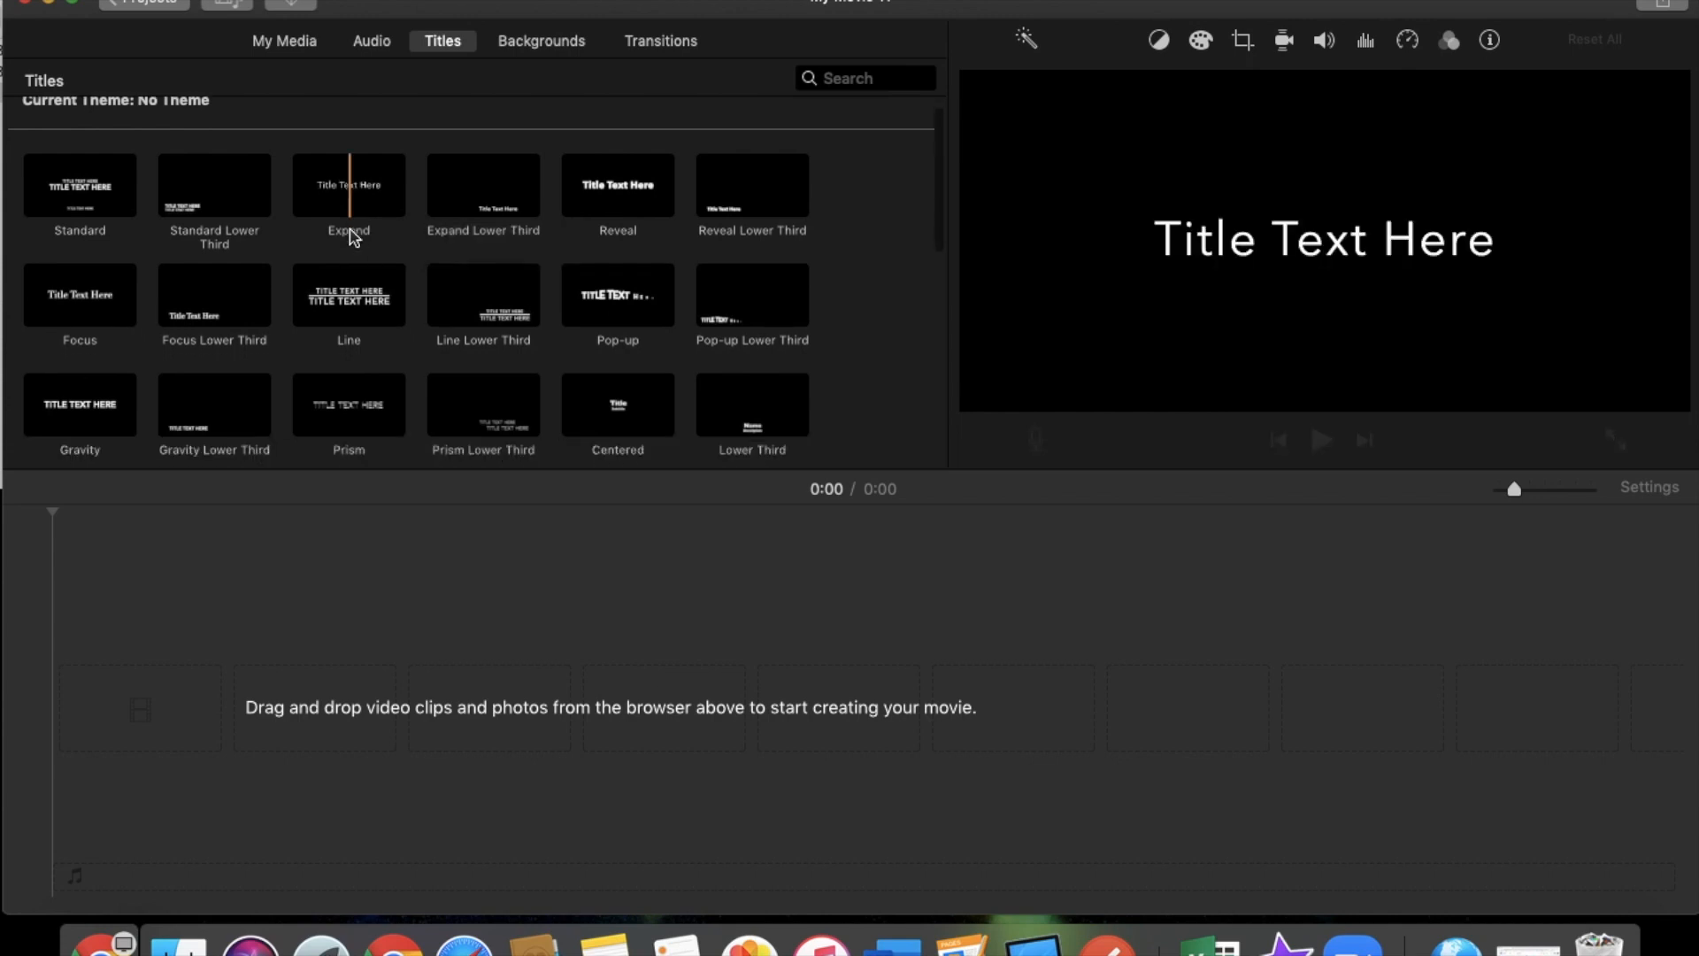
{"action": "scroll", "coordinate": [354, 237], "scroll_direction": "up", "scroll_amount": 5}
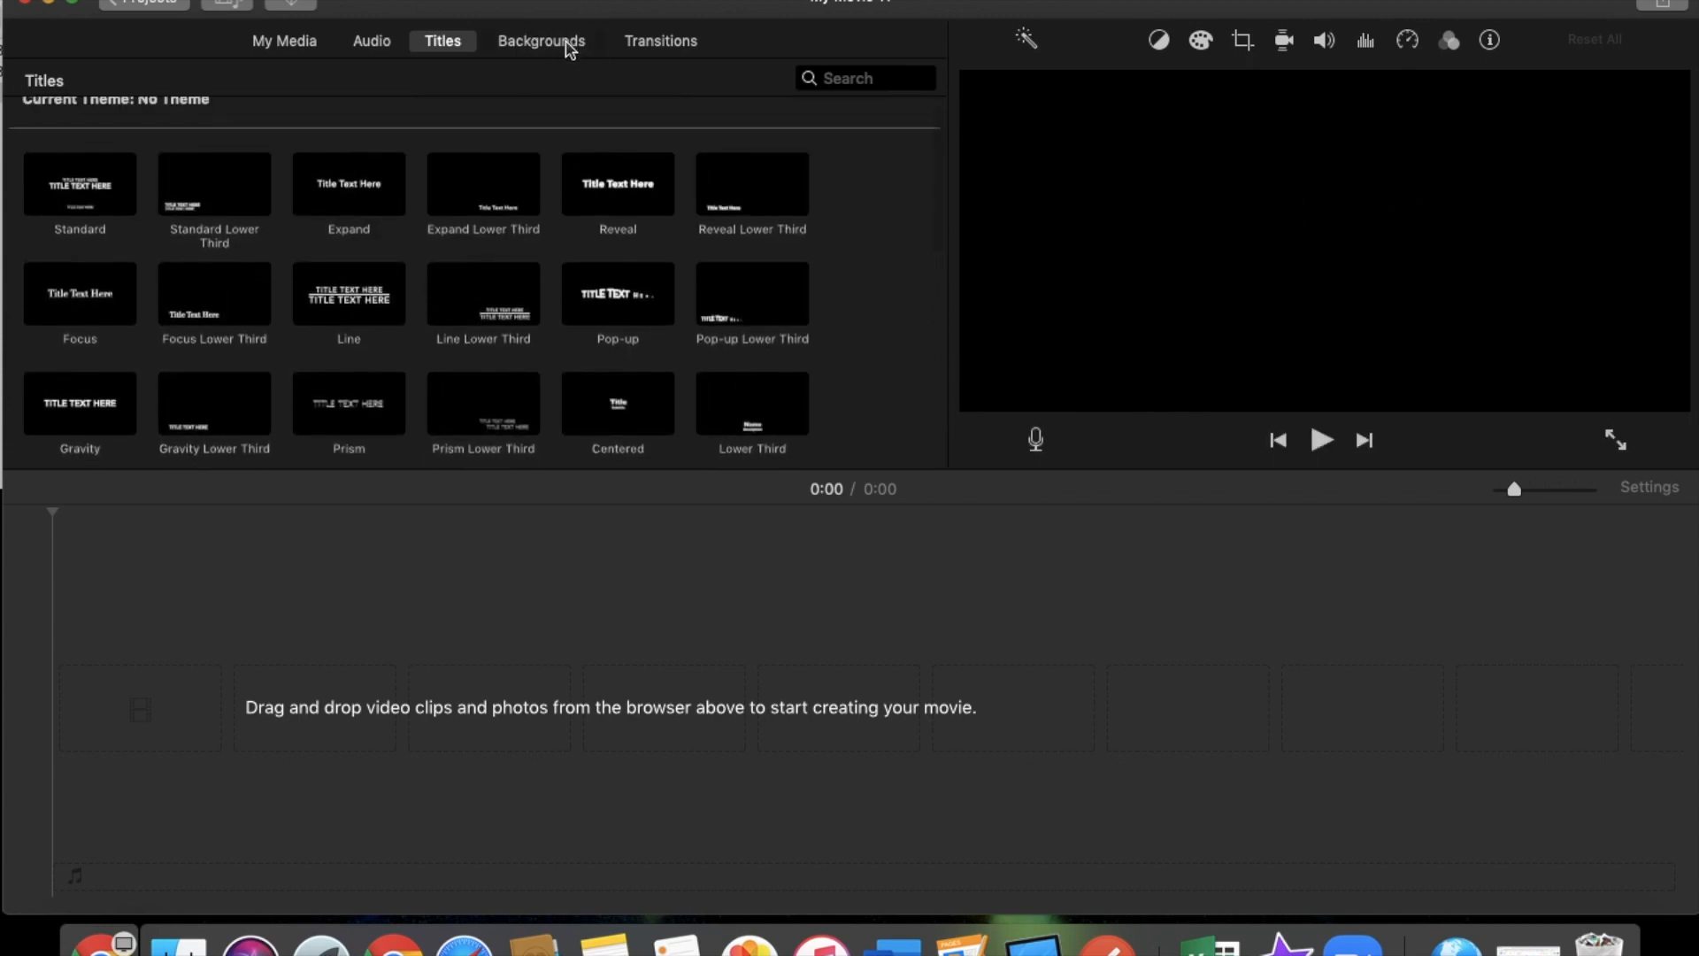
{"action": "left_click", "coordinate": [569, 49]}
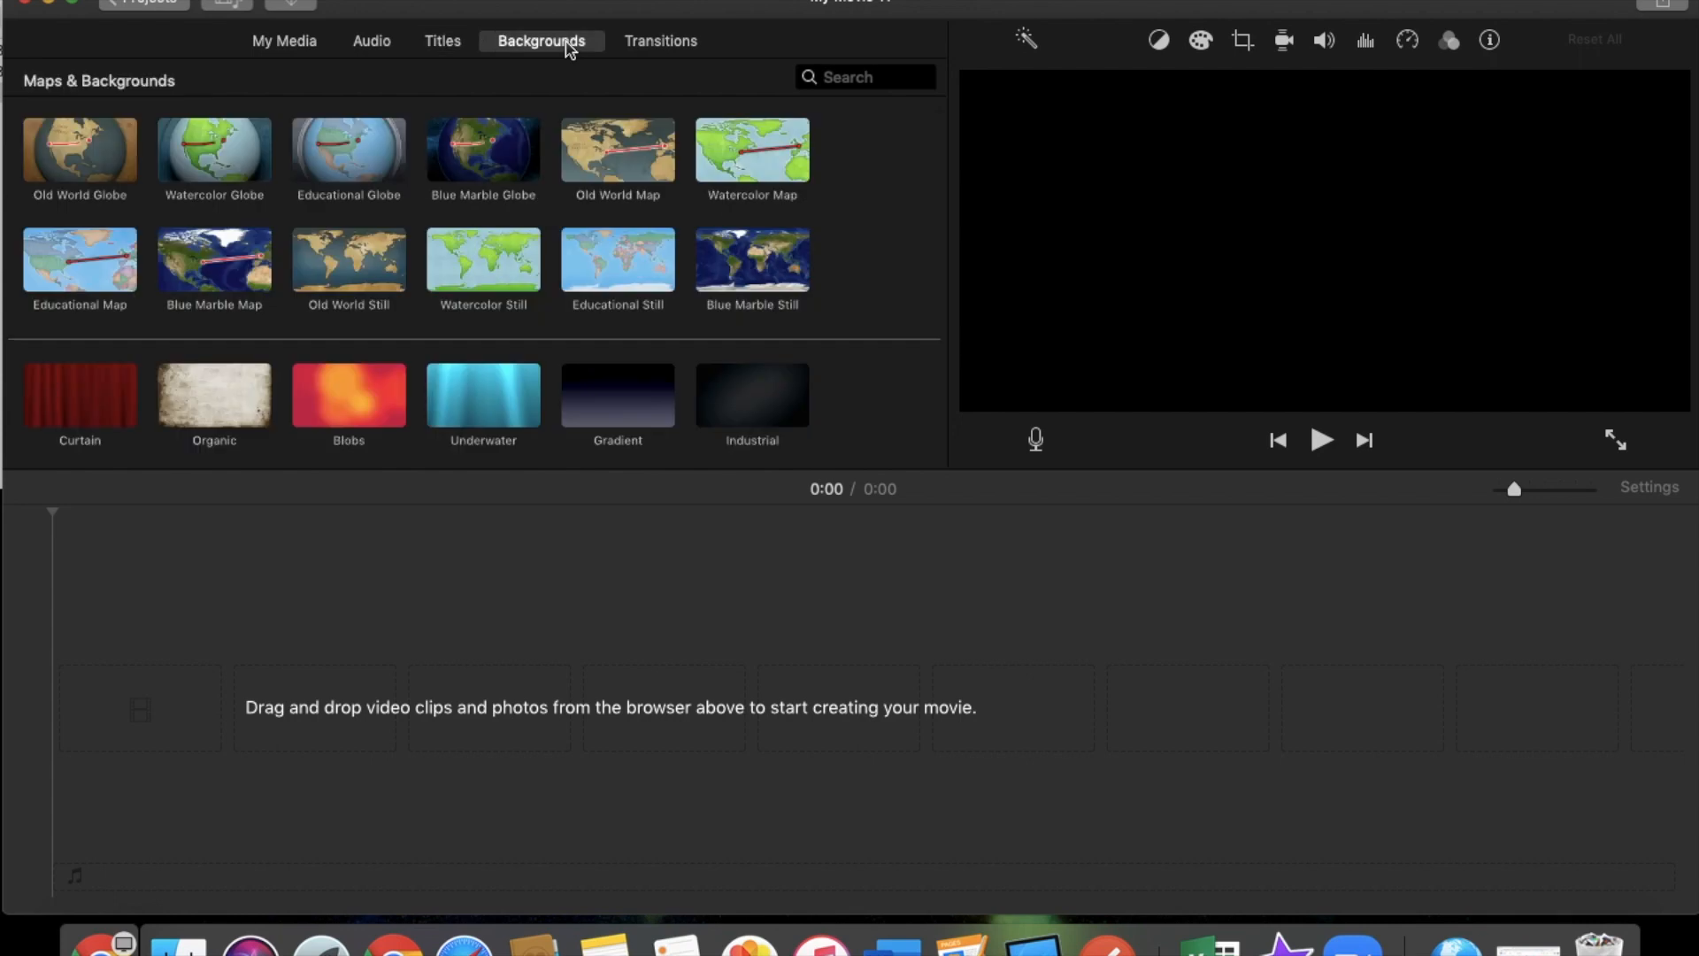
{"action": "scroll", "coordinate": [476, 230], "scroll_direction": "down", "scroll_amount": 2}
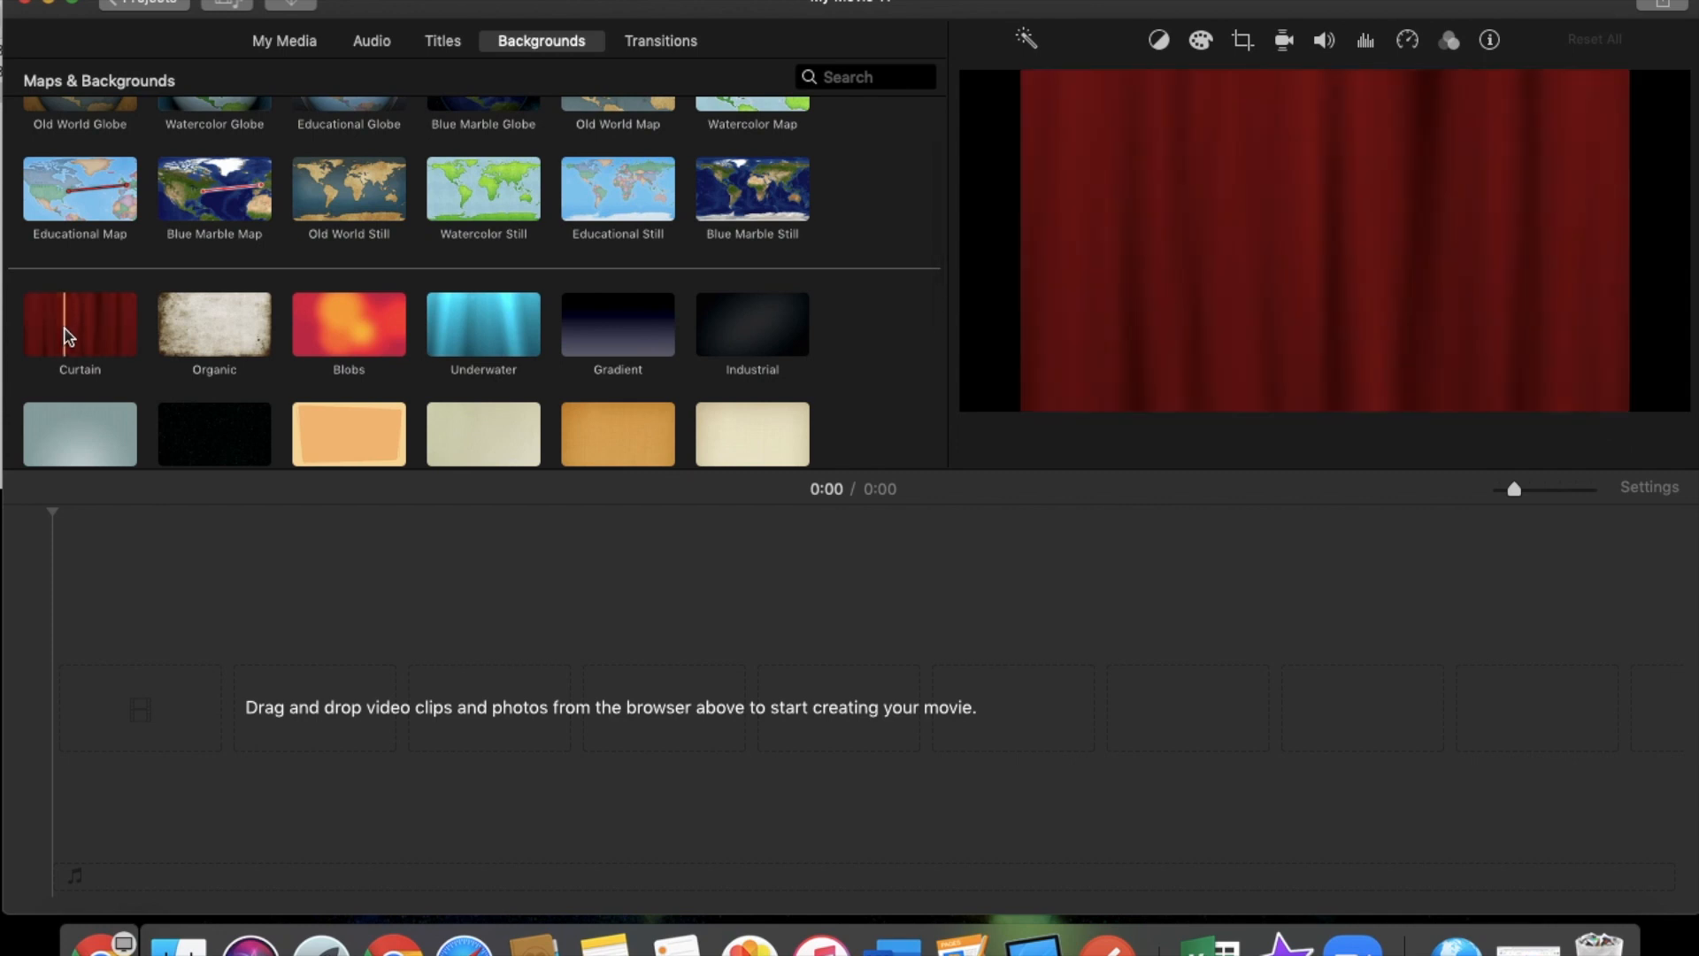
{"action": "left_click", "coordinate": [661, 44]}
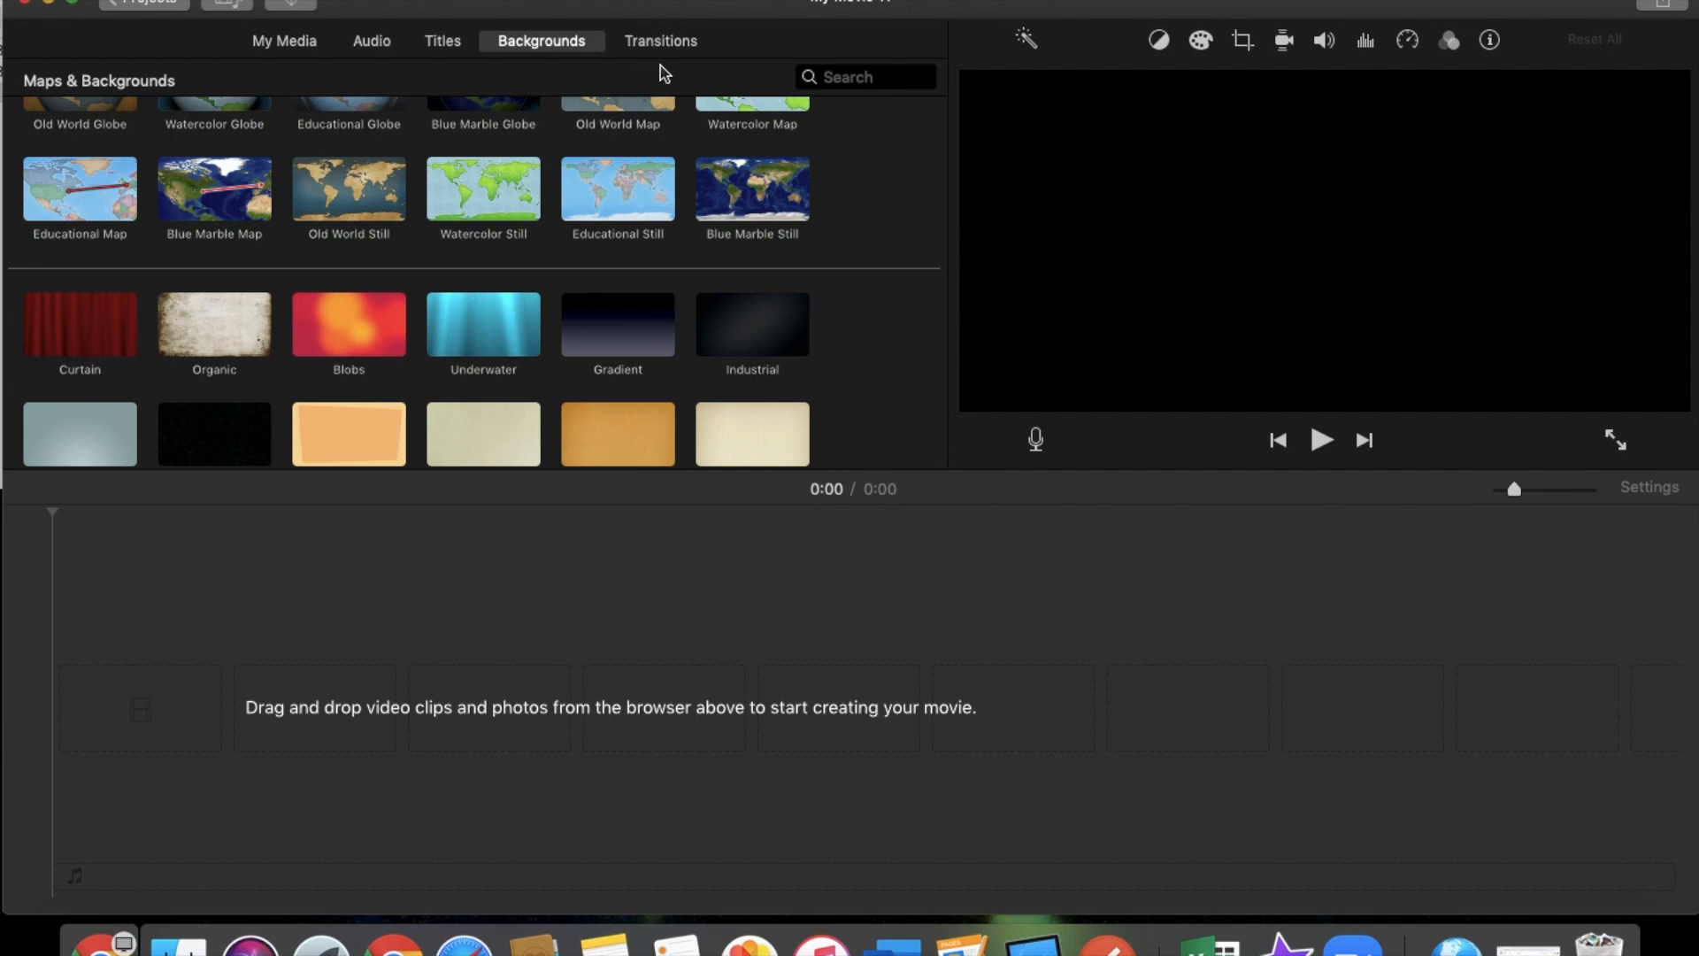
{"action": "left_click", "coordinate": [664, 62]}
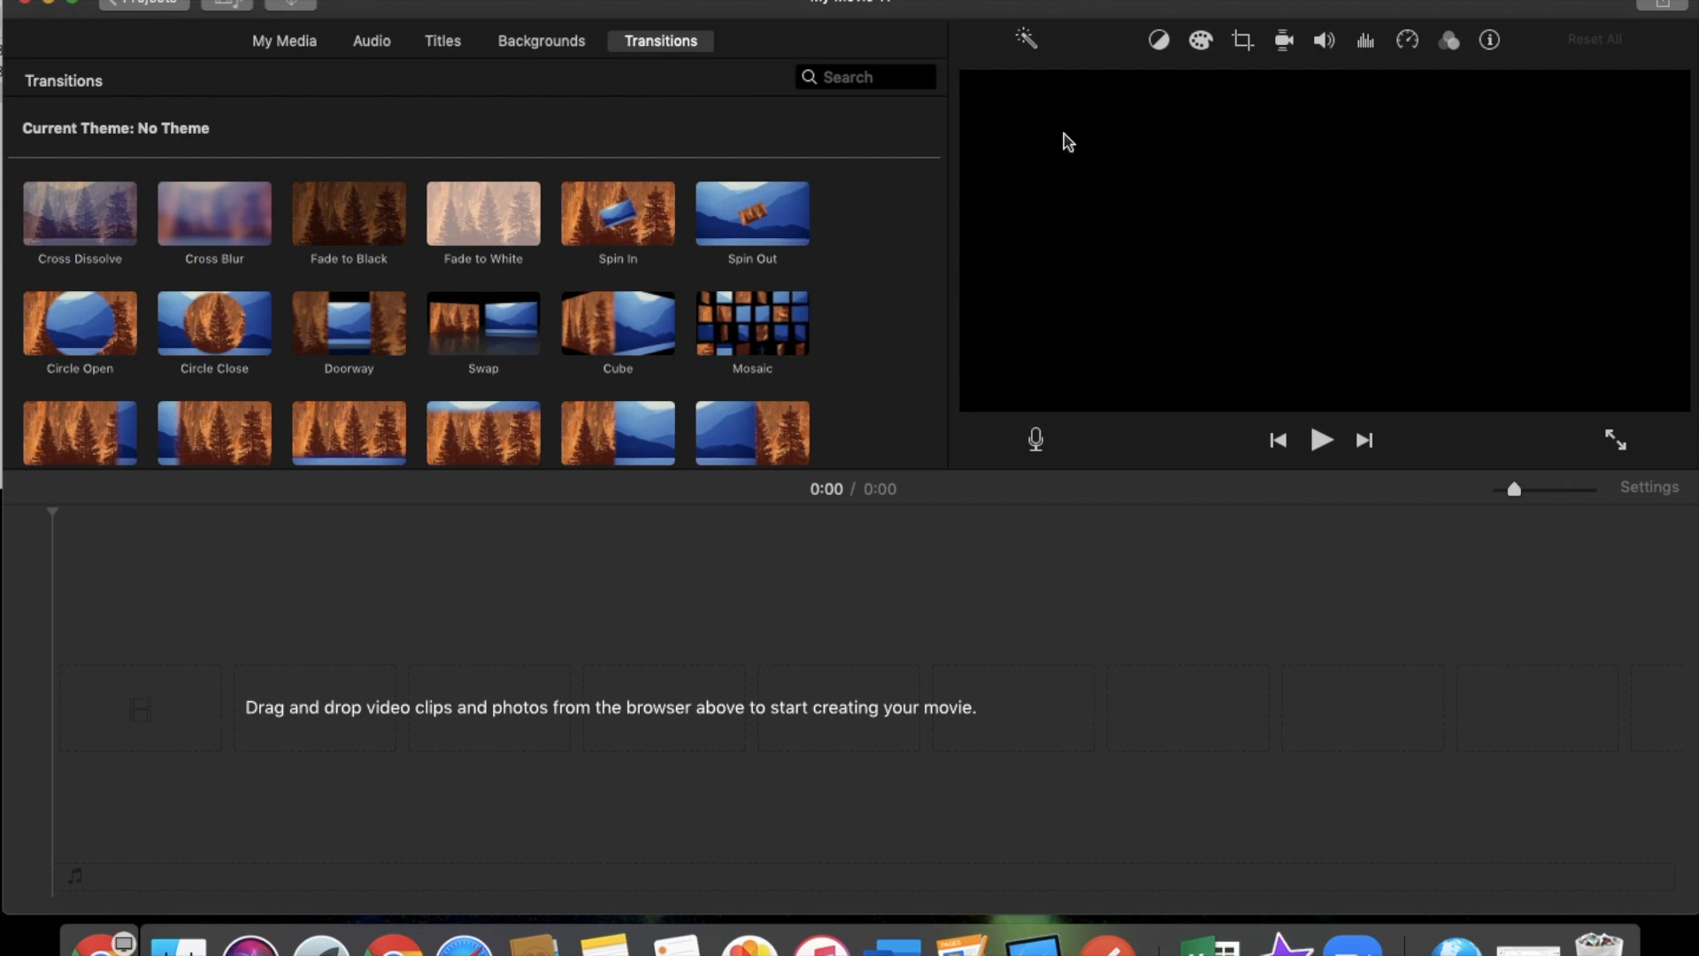
{"action": "left_click", "coordinate": [1206, 953]}
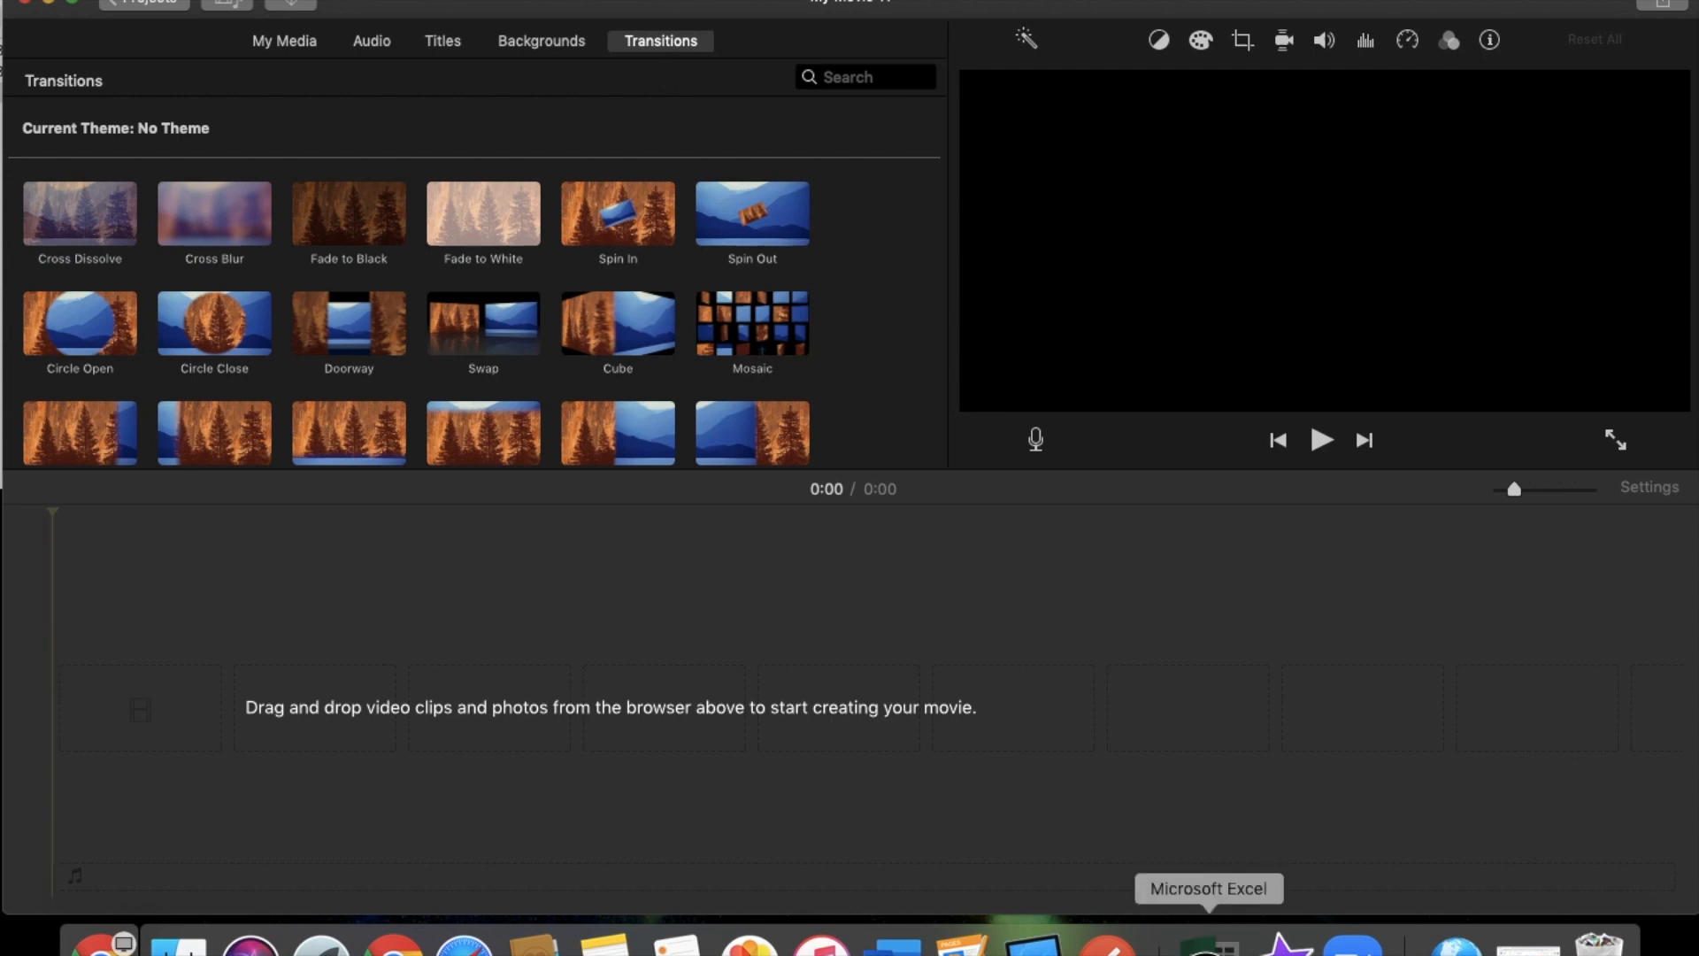
{"action": "left_click", "coordinate": [1243, 880]}
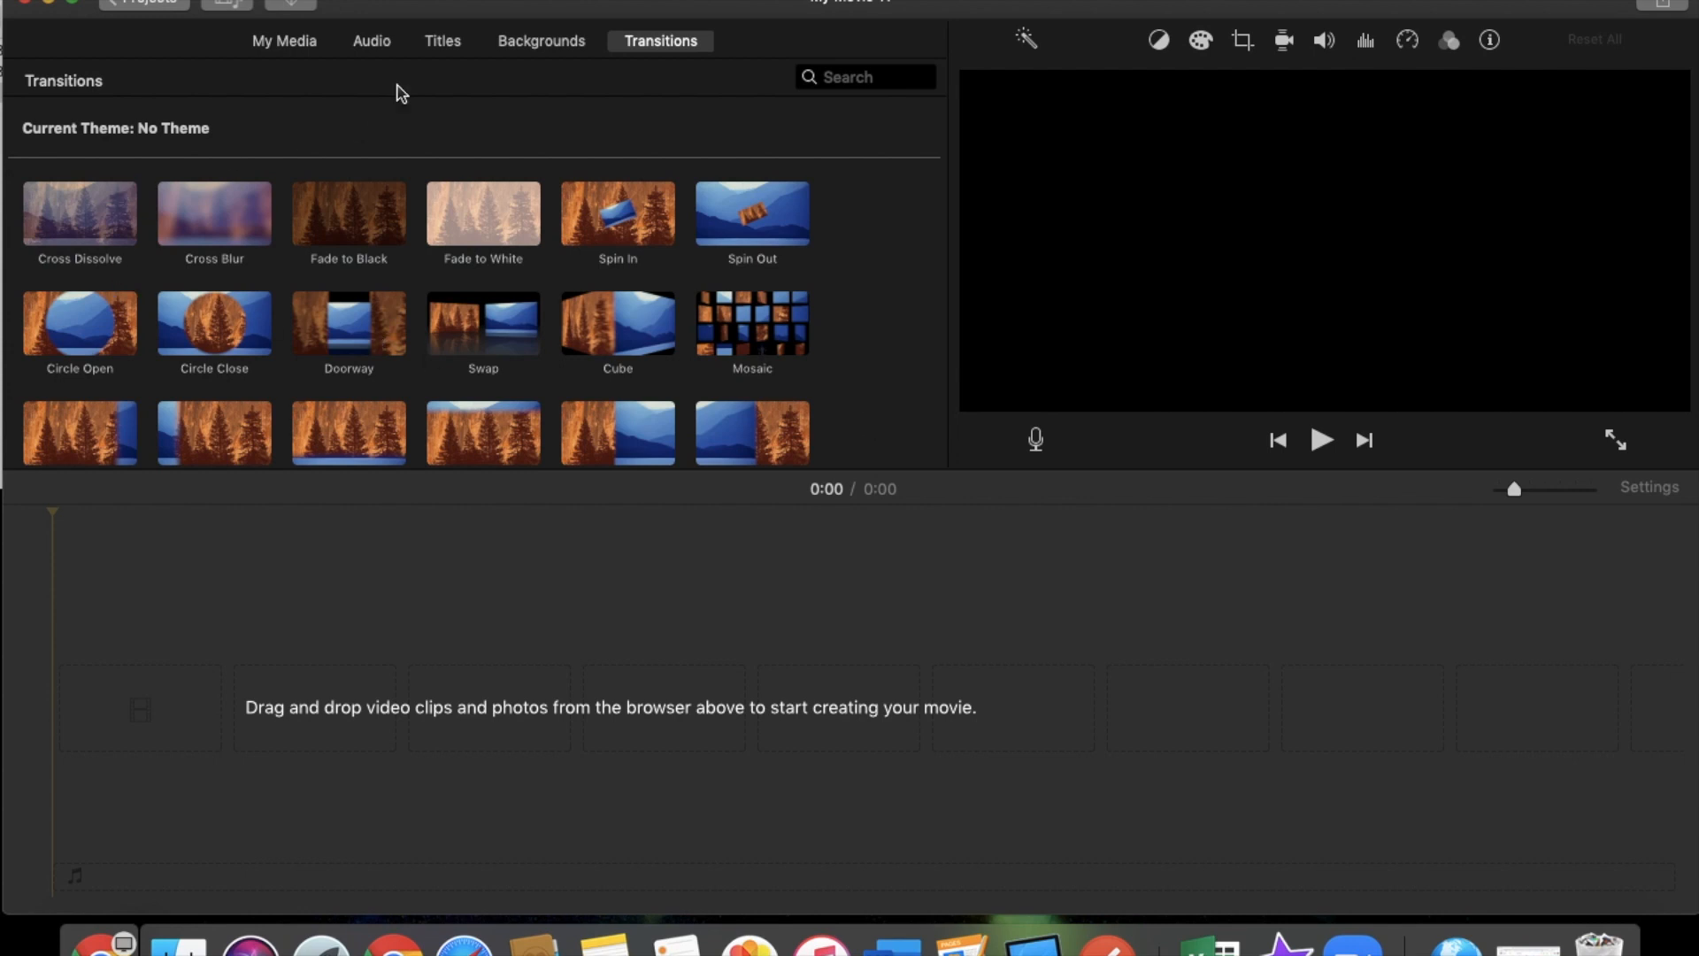
Switch to the Finder folder holding the photos and videos and select its first JPG without renaming it
{"action": "left_click_drag", "start_coordinate": [496, 2], "coordinate": [555, 3]}
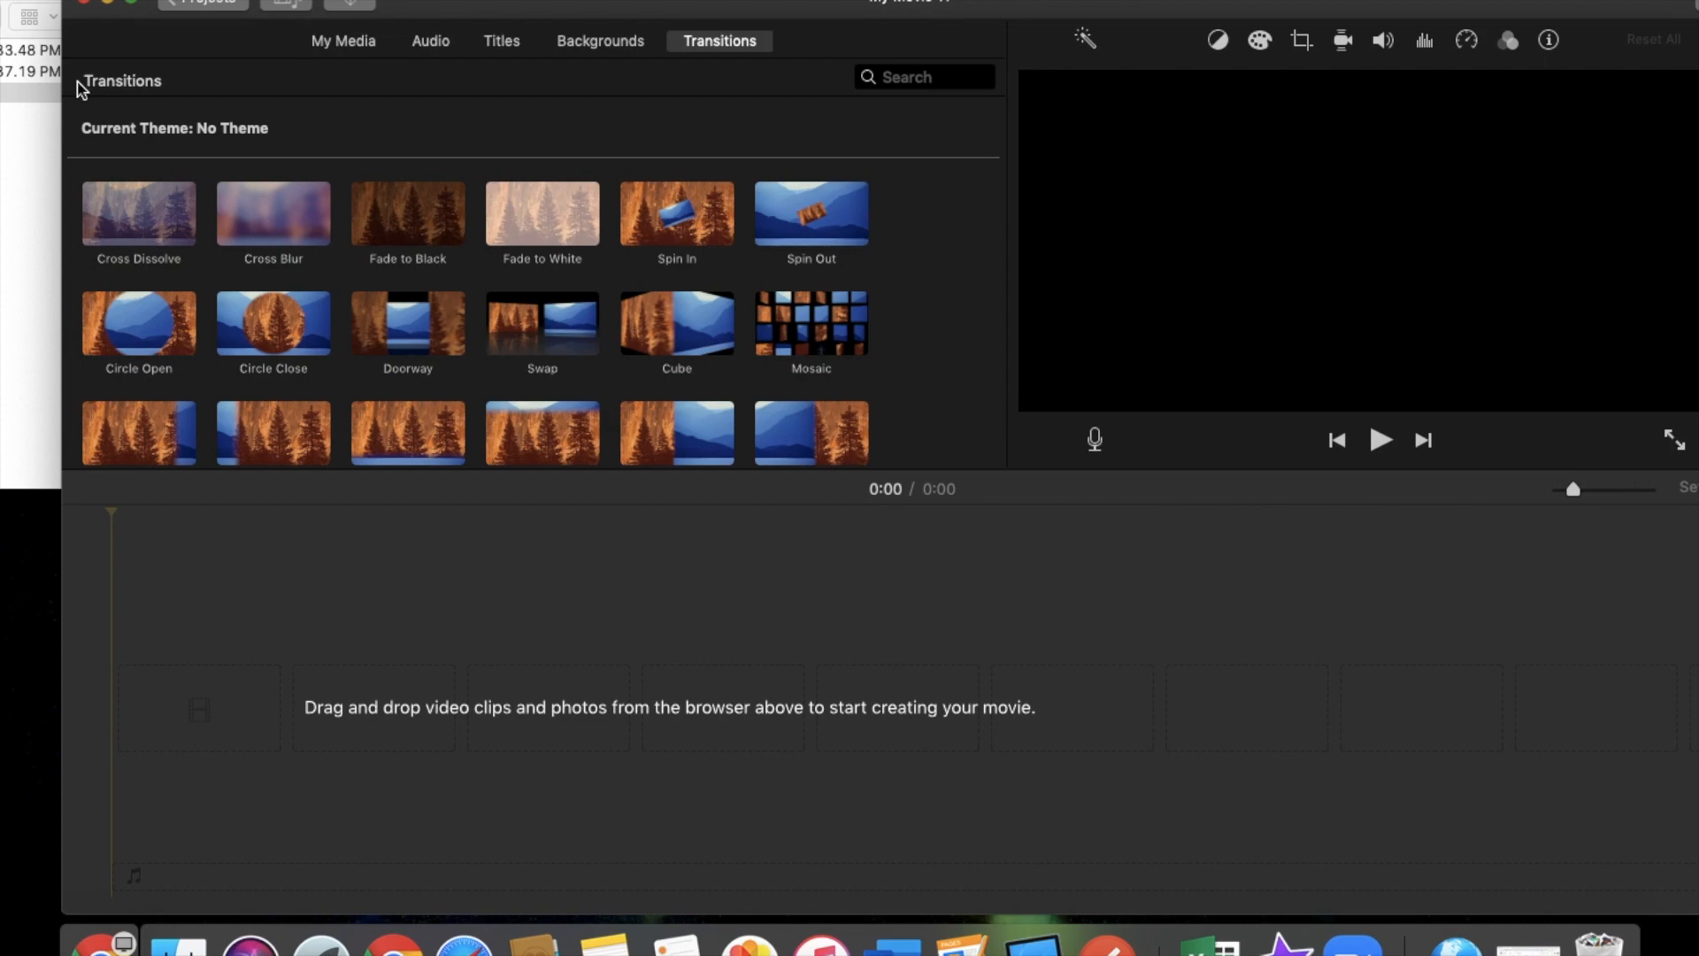
{"action": "left_click", "coordinate": [24, 147]}
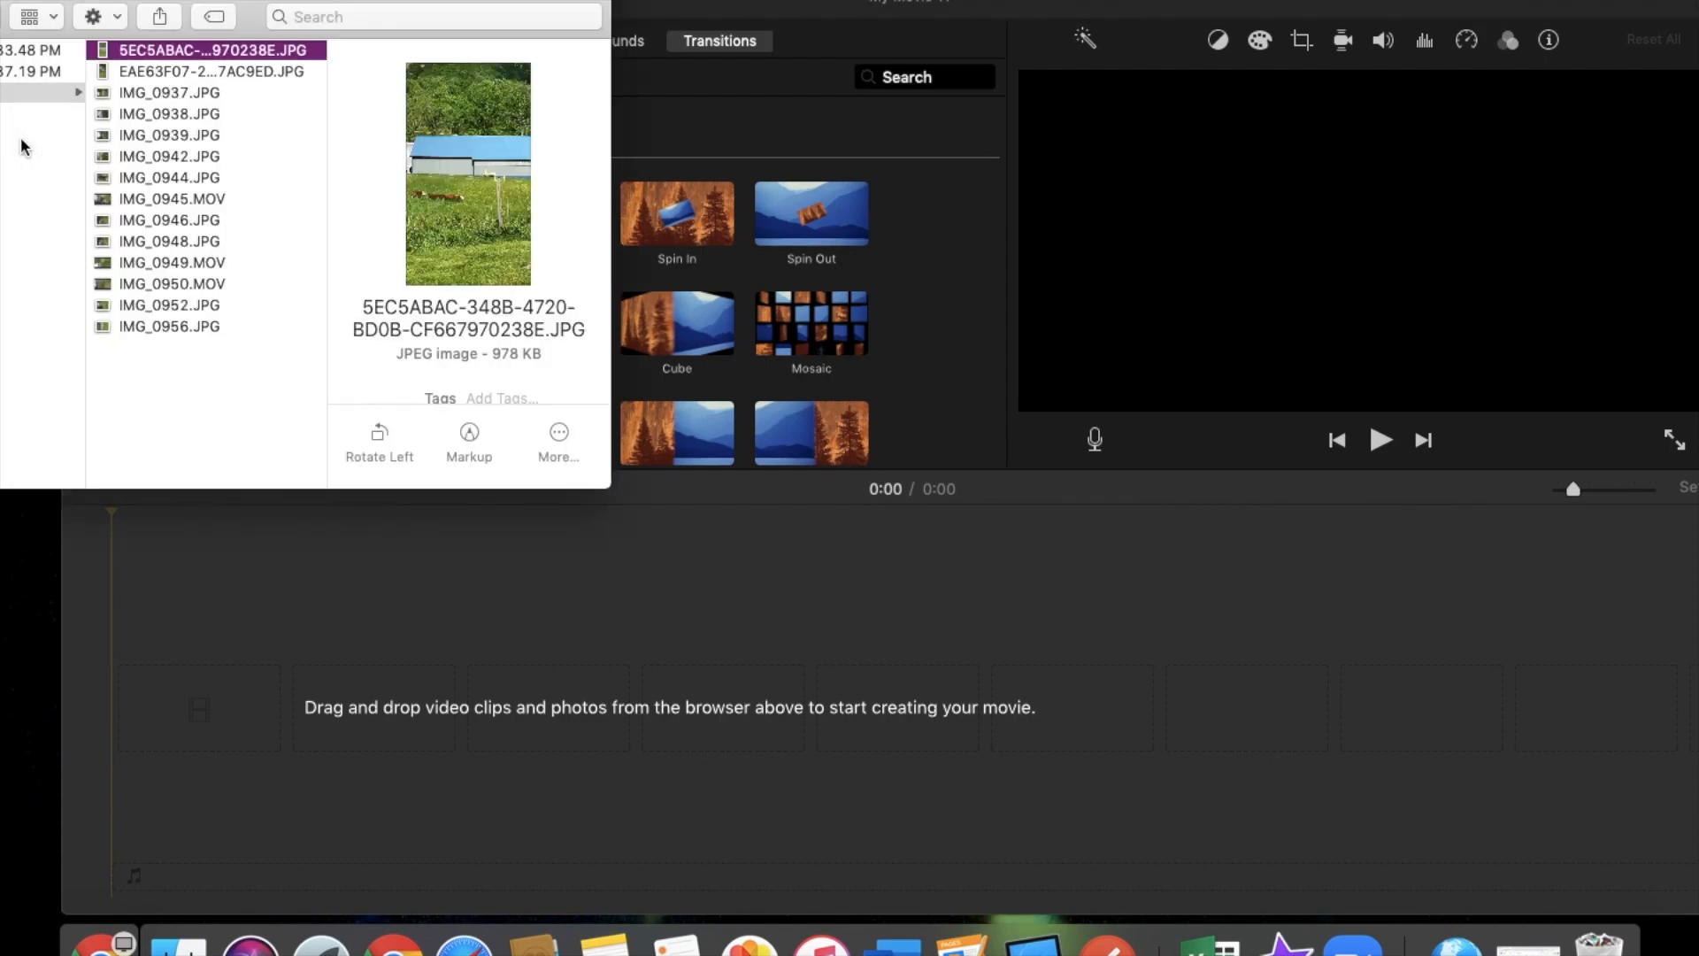
{"action": "left_click", "coordinate": [192, 53]}
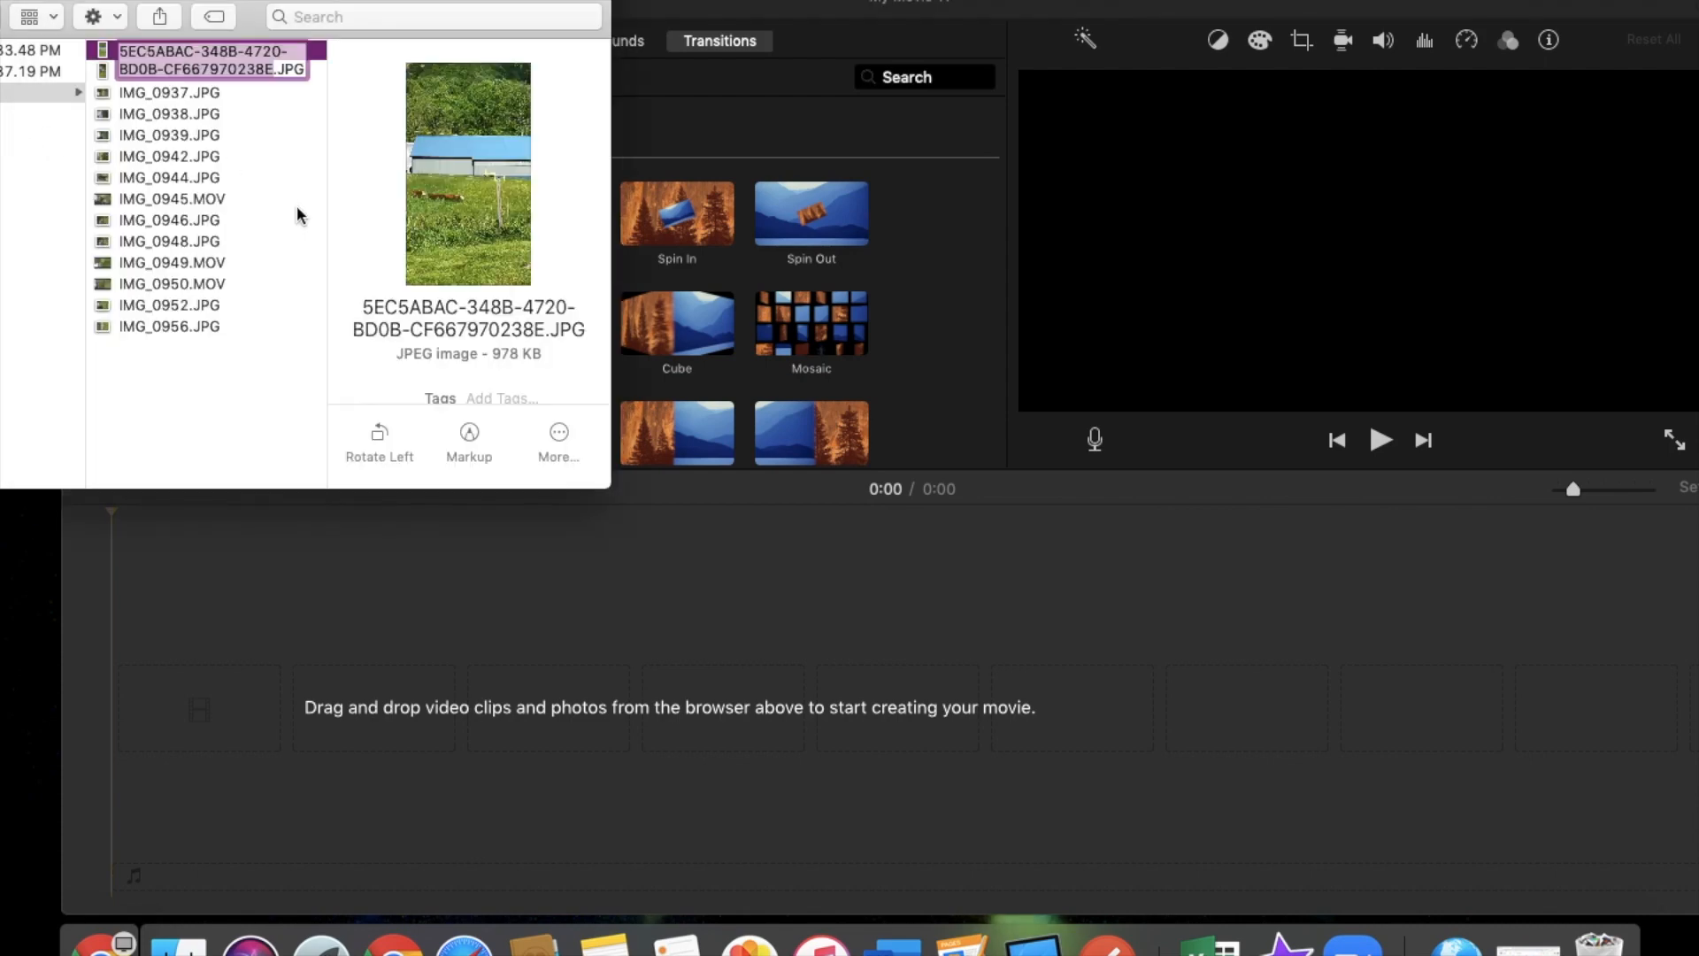
{"action": "left_click", "coordinate": [216, 241]}
{"action": "left_click", "coordinate": [160, 55]}
{"action": "left_click", "coordinate": [160, 55]}
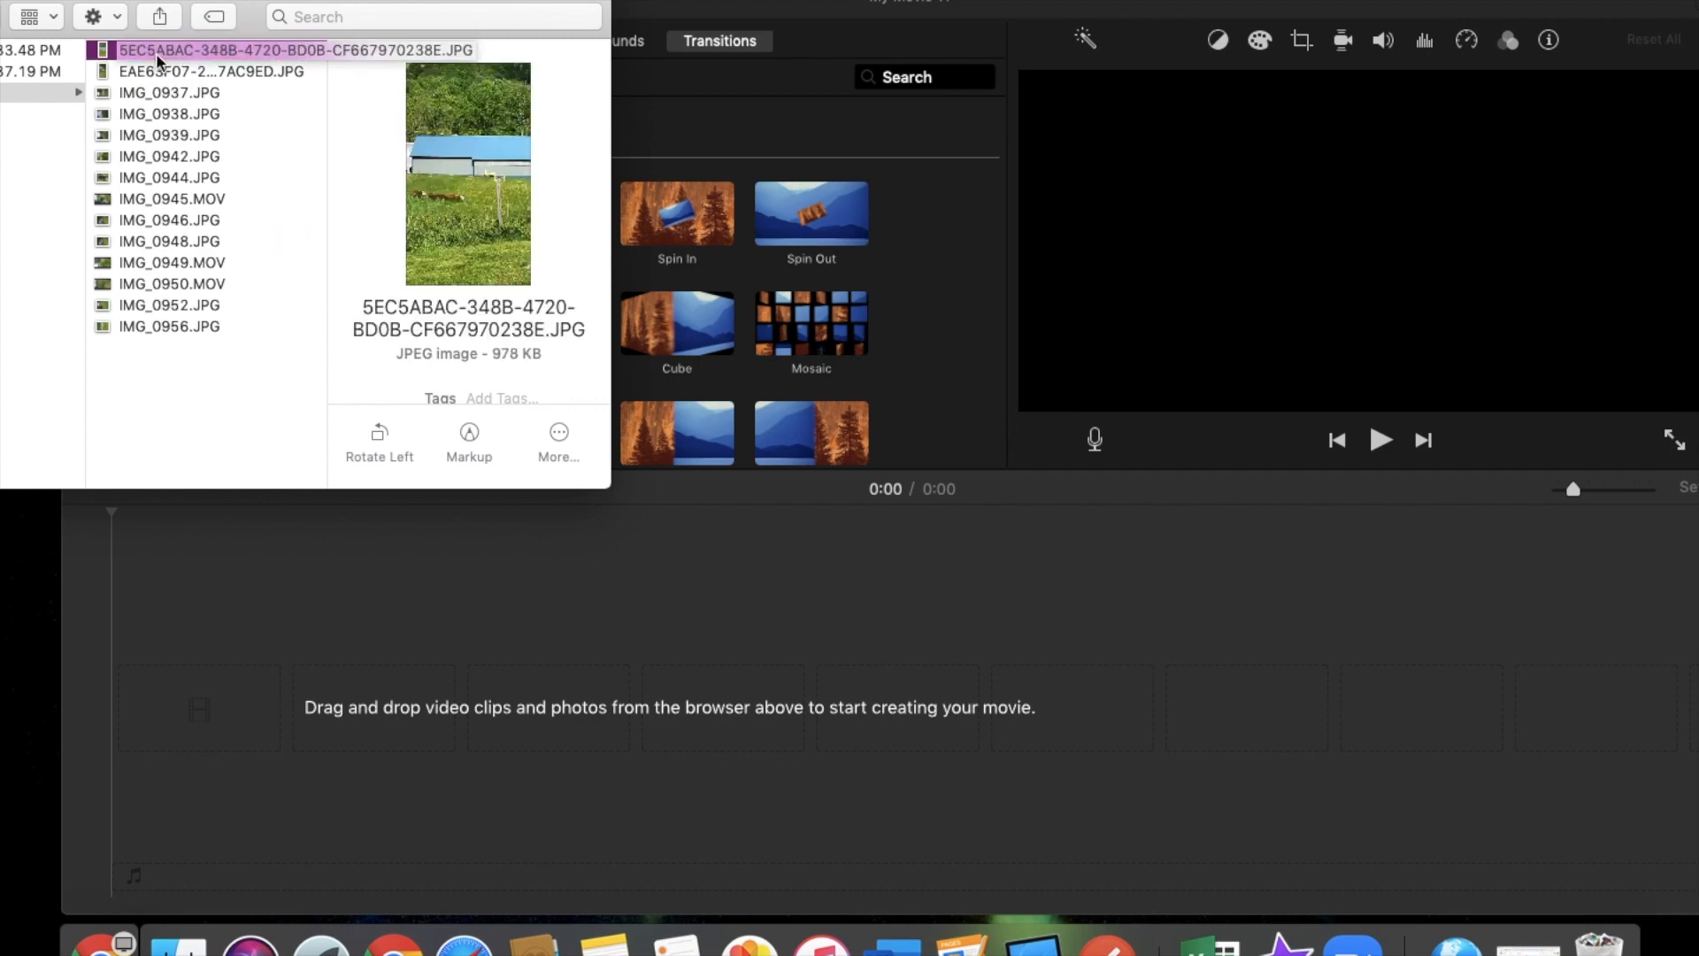
{"action": "key", "text": "Return"}
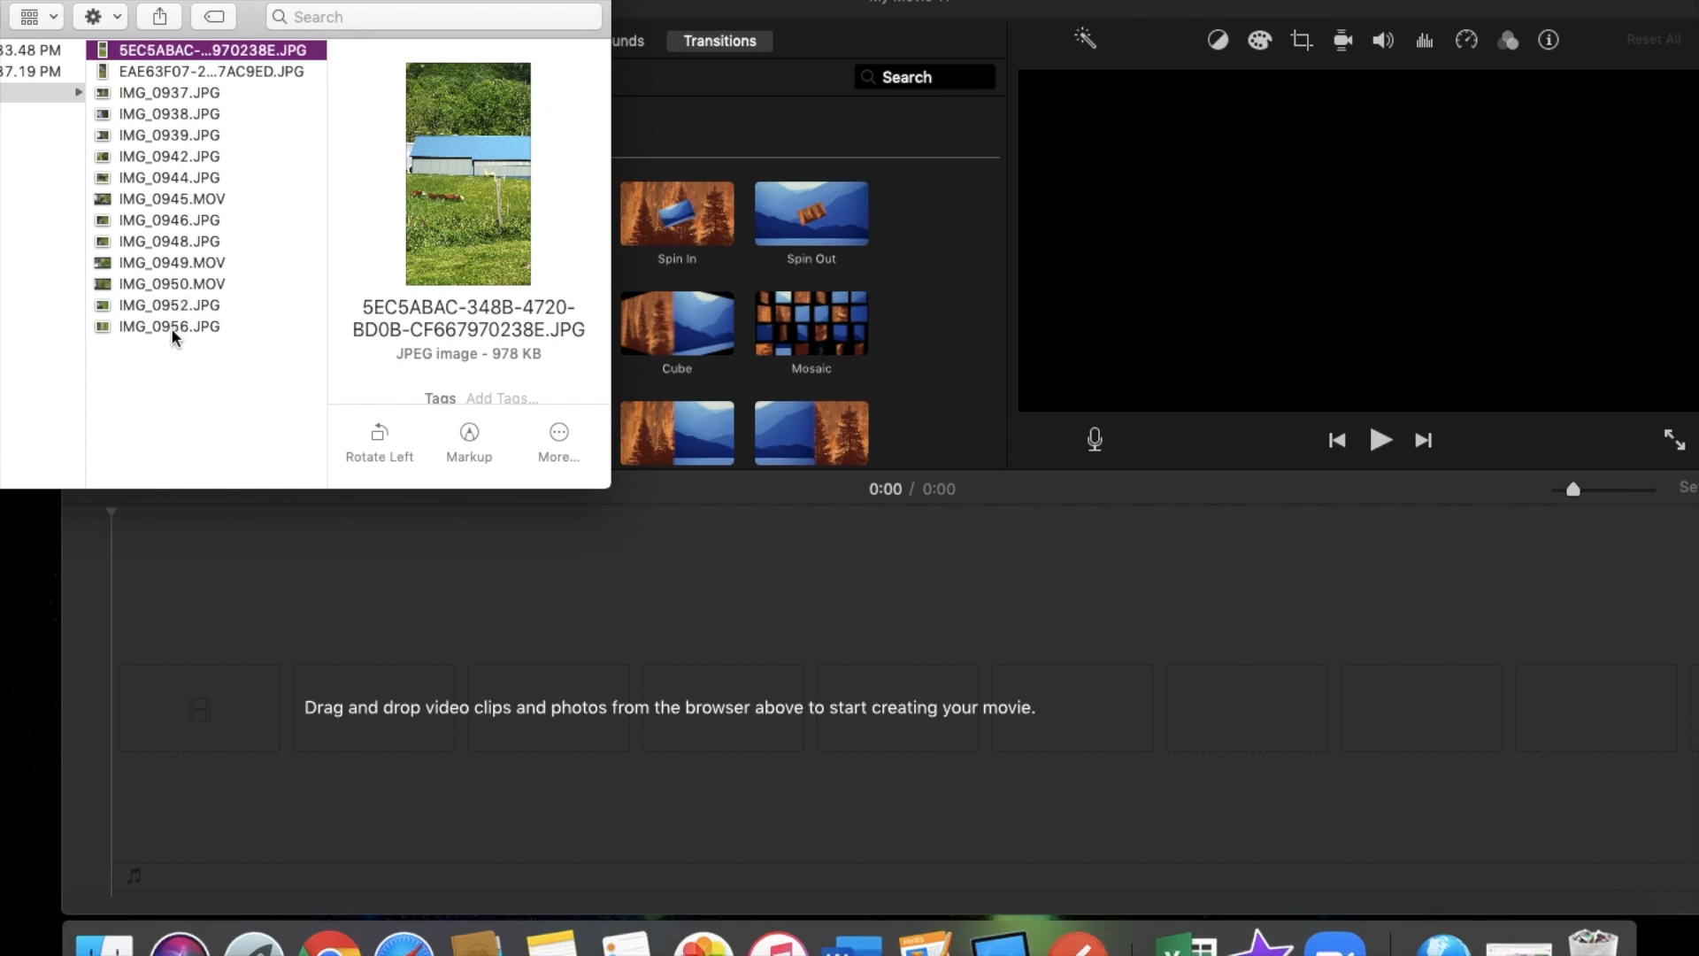
Select all the photos and videos in the folder, from the first JPG through IMG_0956.JPG, and add them to the empty movie timeline
{"action": "left_click_drag", "start_coordinate": [159, 282], "coordinate": [36, 211]}
{"action": "left_click", "coordinate": [33, 210]}
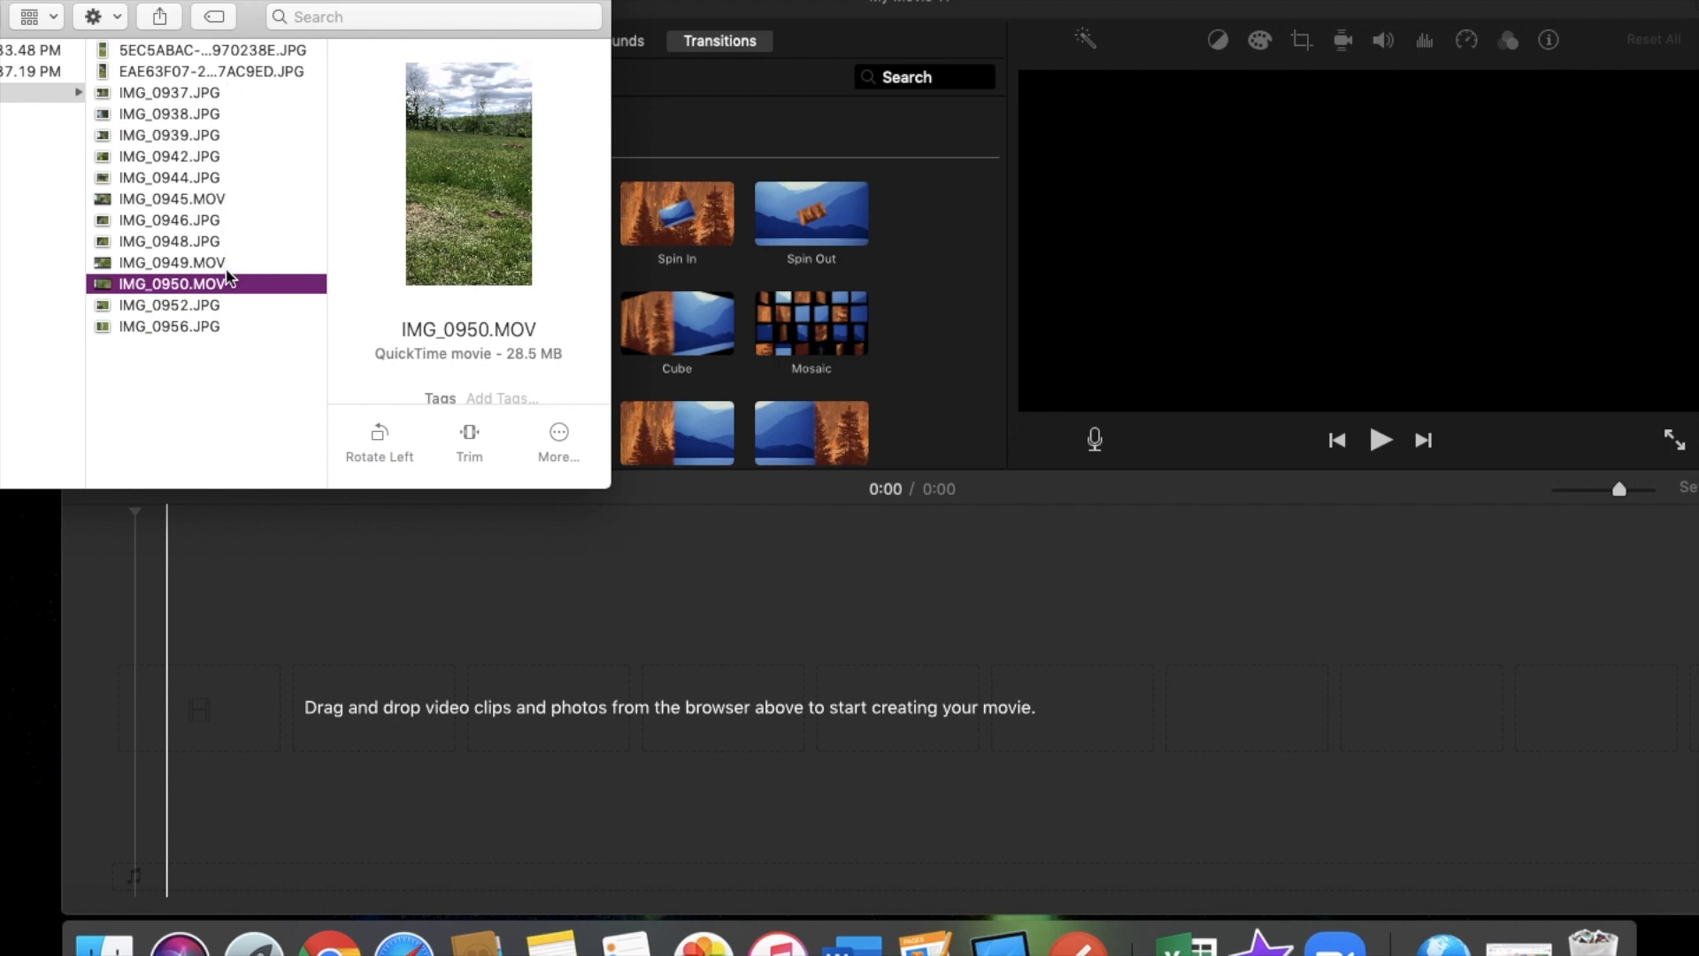
{"action": "left_click", "coordinate": [252, 49]}
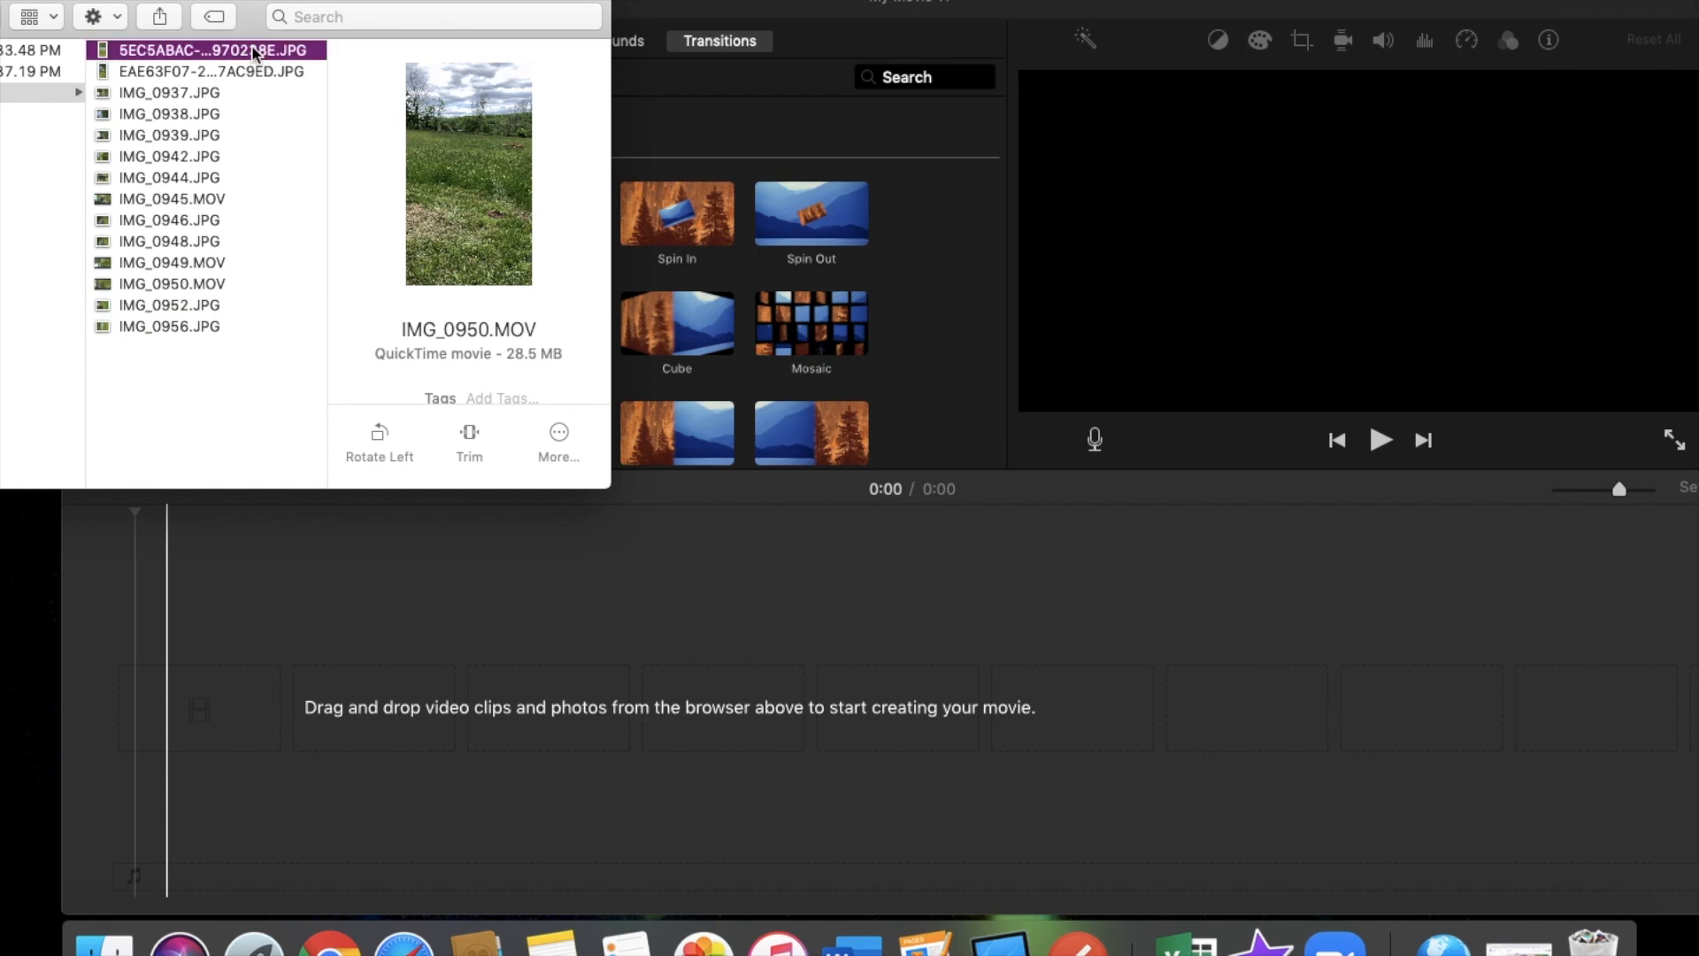
{"action": "left_click", "coordinate": [203, 327], "text": "shift"}
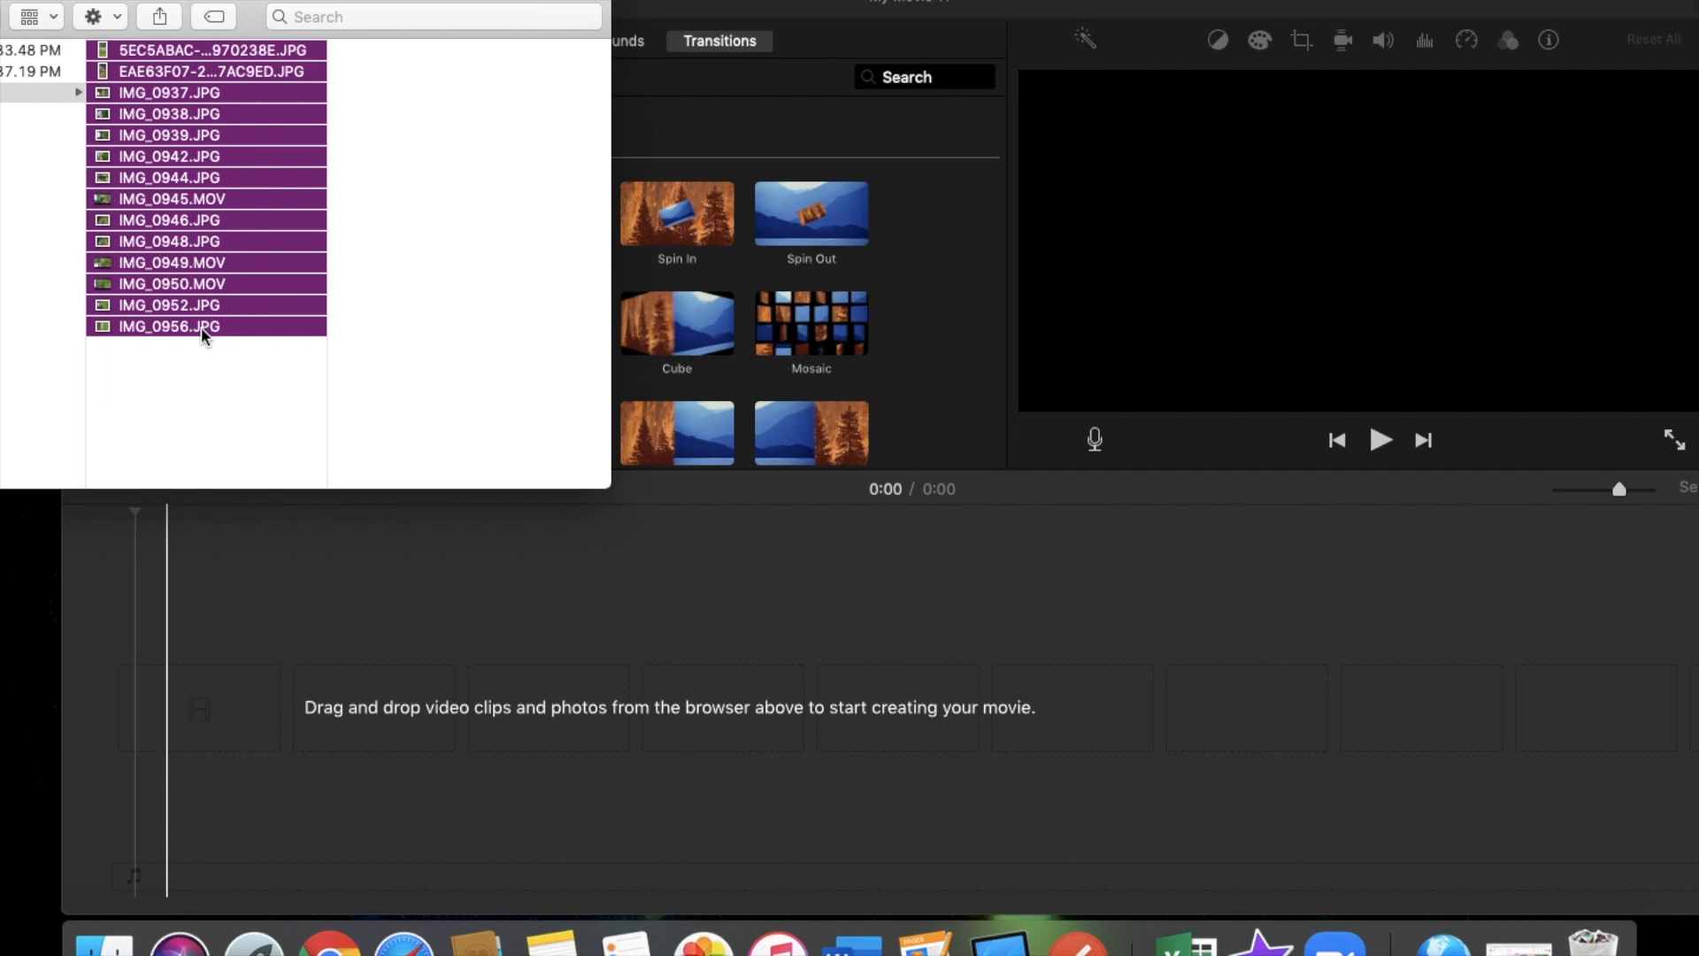
{"action": "left_click", "coordinate": [260, 50]}
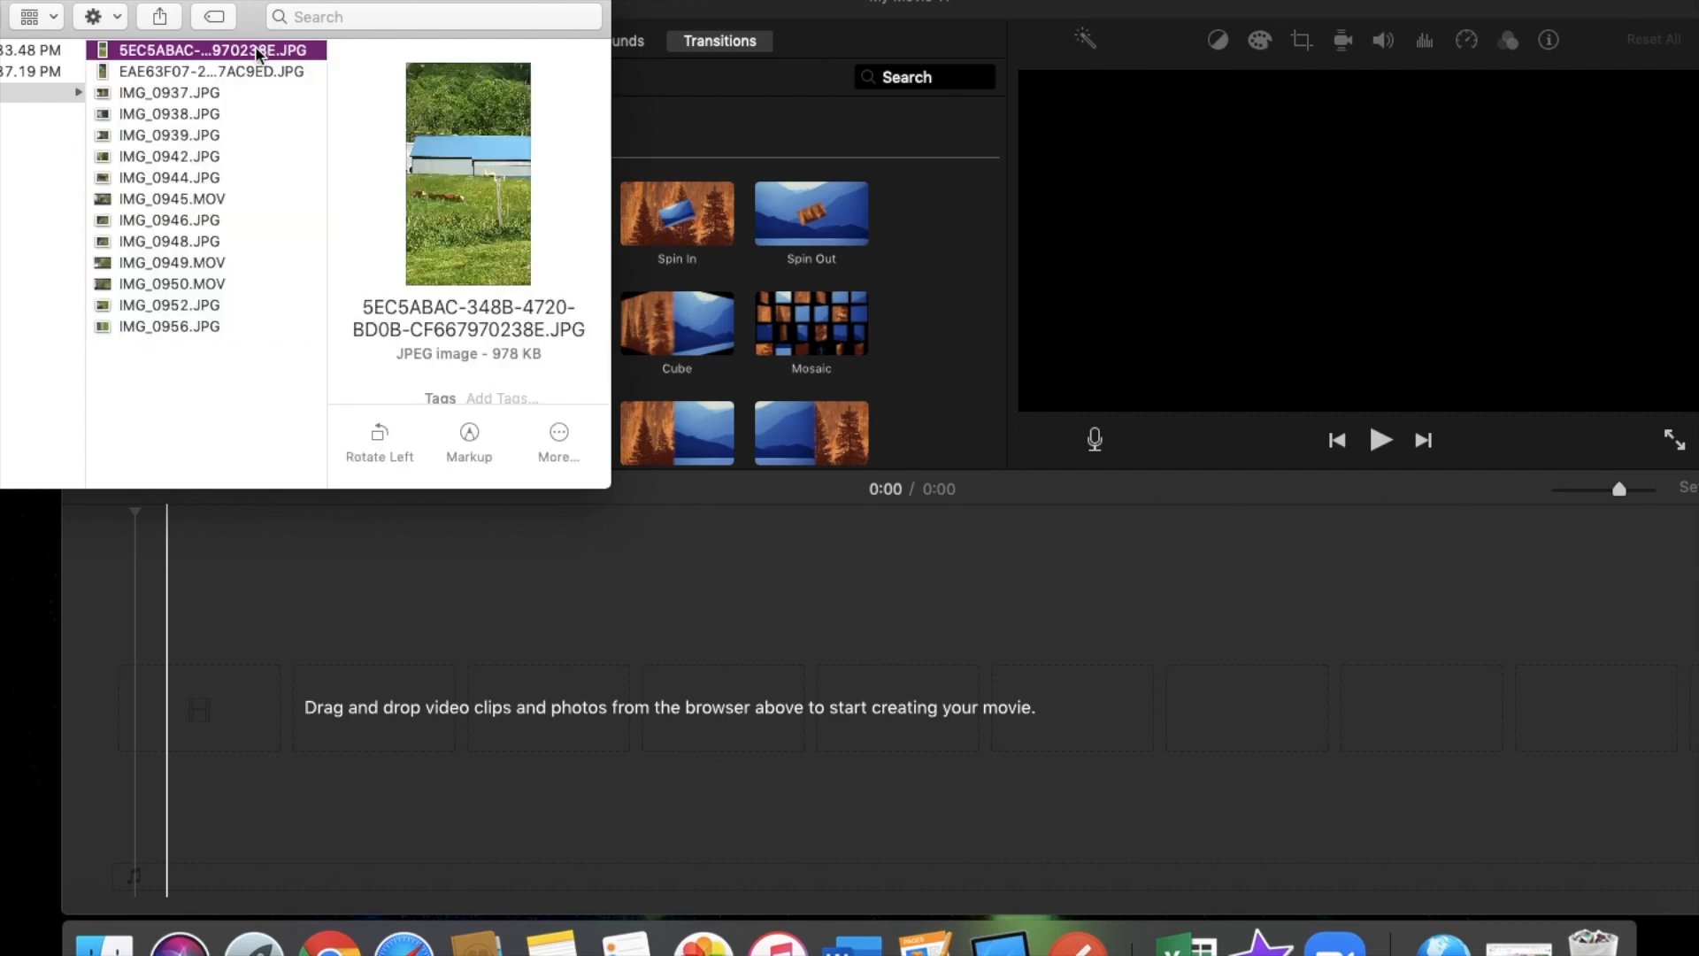
{"action": "left_click", "coordinate": [185, 330], "text": "shift"}
{"action": "left_click_drag", "start_coordinate": [185, 332], "coordinate": [174, 725]}
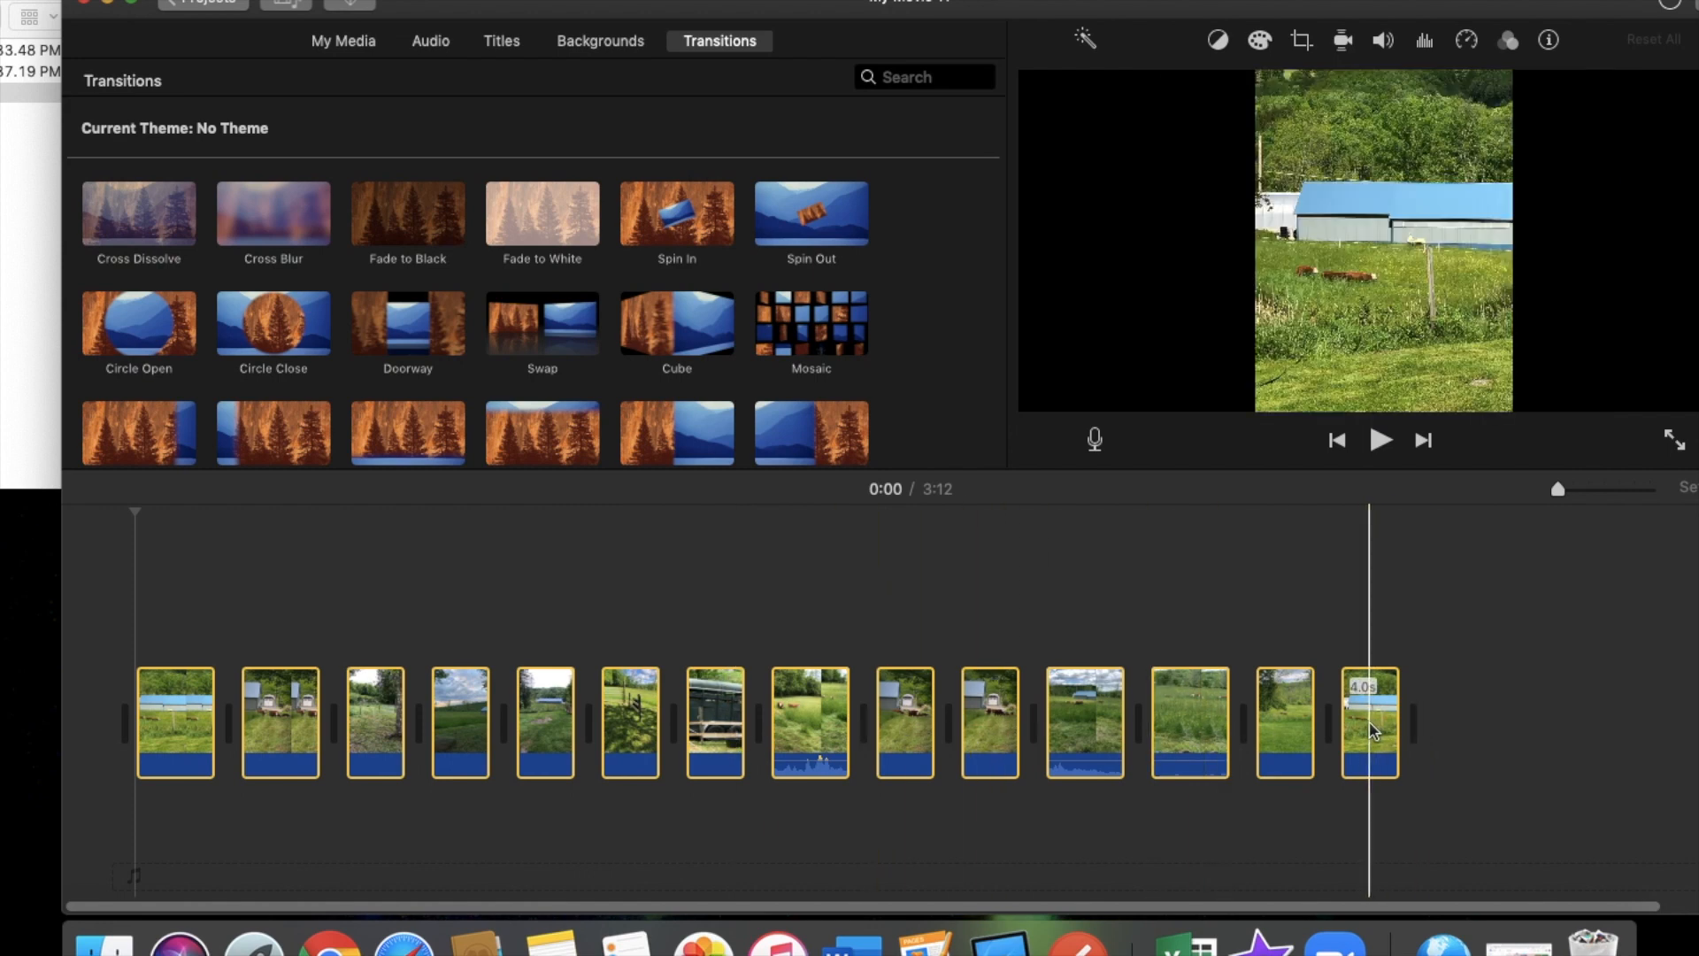
Deselect the imported clips and move only the green horse trailer photo to the start of the timeline
{"action": "left_click", "coordinate": [718, 721]}
{"action": "mouse_move", "coordinate": [716, 711]}
{"action": "left_mouse_down"}
{"action": "mouse_move", "coordinate": [565, 690]}
{"action": "mouse_move", "coordinate": [715, 708]}
{"action": "left_mouse_up"}
{"action": "left_click", "coordinate": [702, 814]}
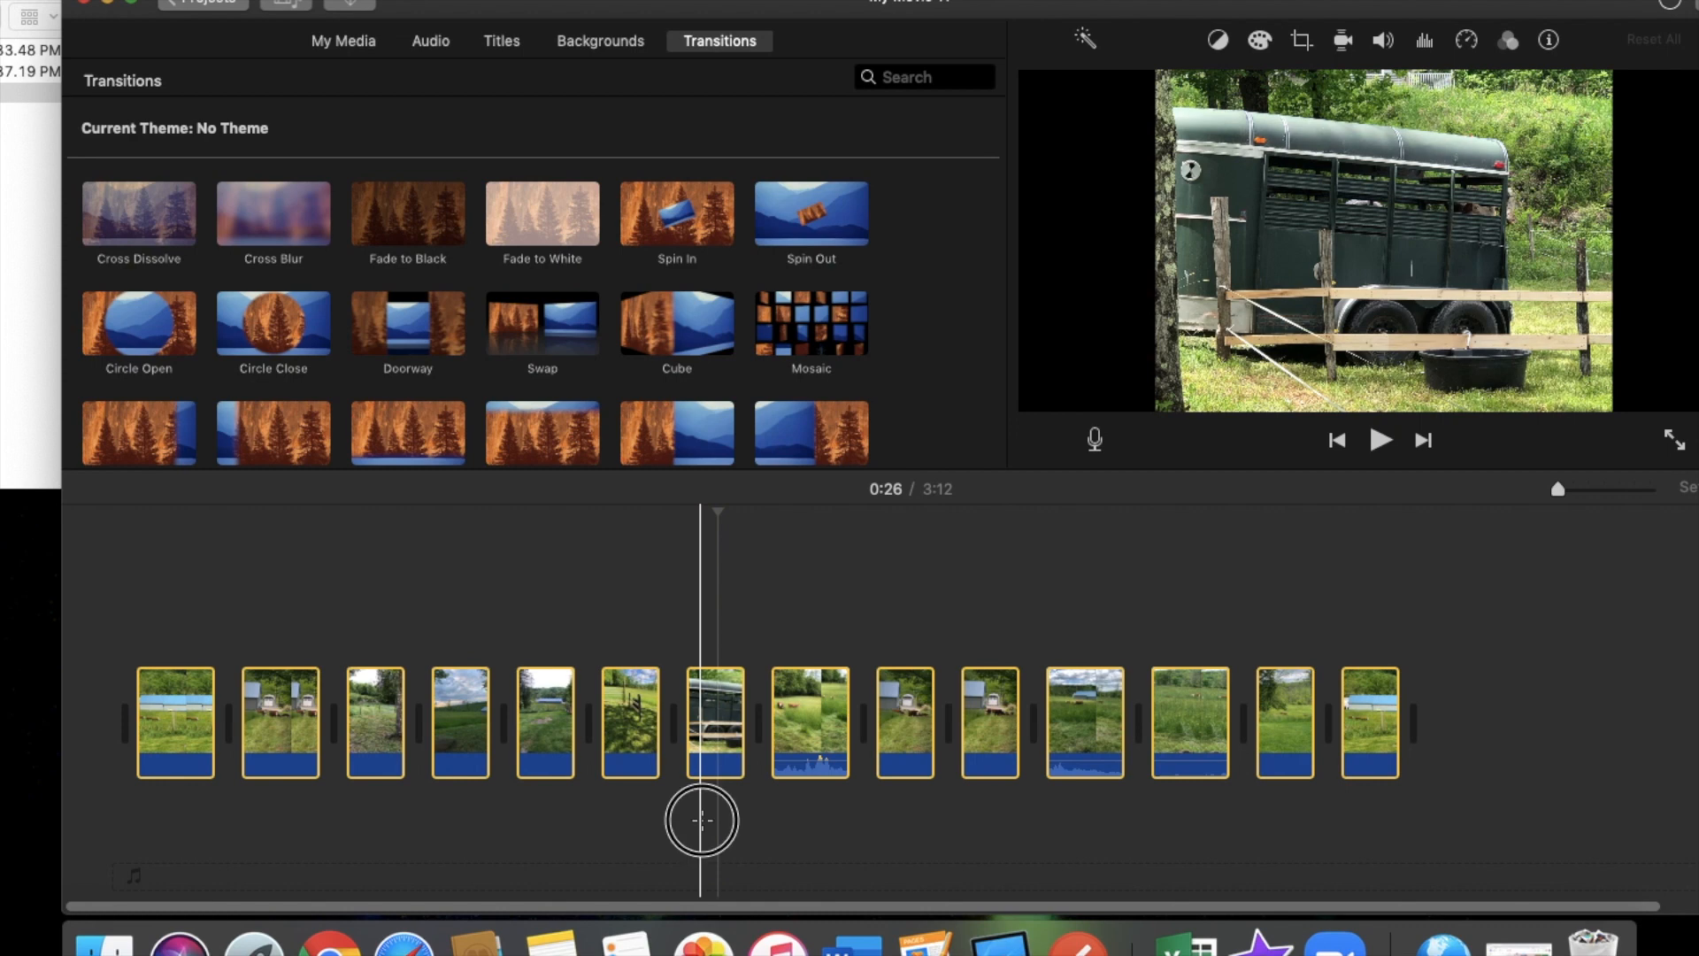
{"action": "left_click", "coordinate": [722, 732]}
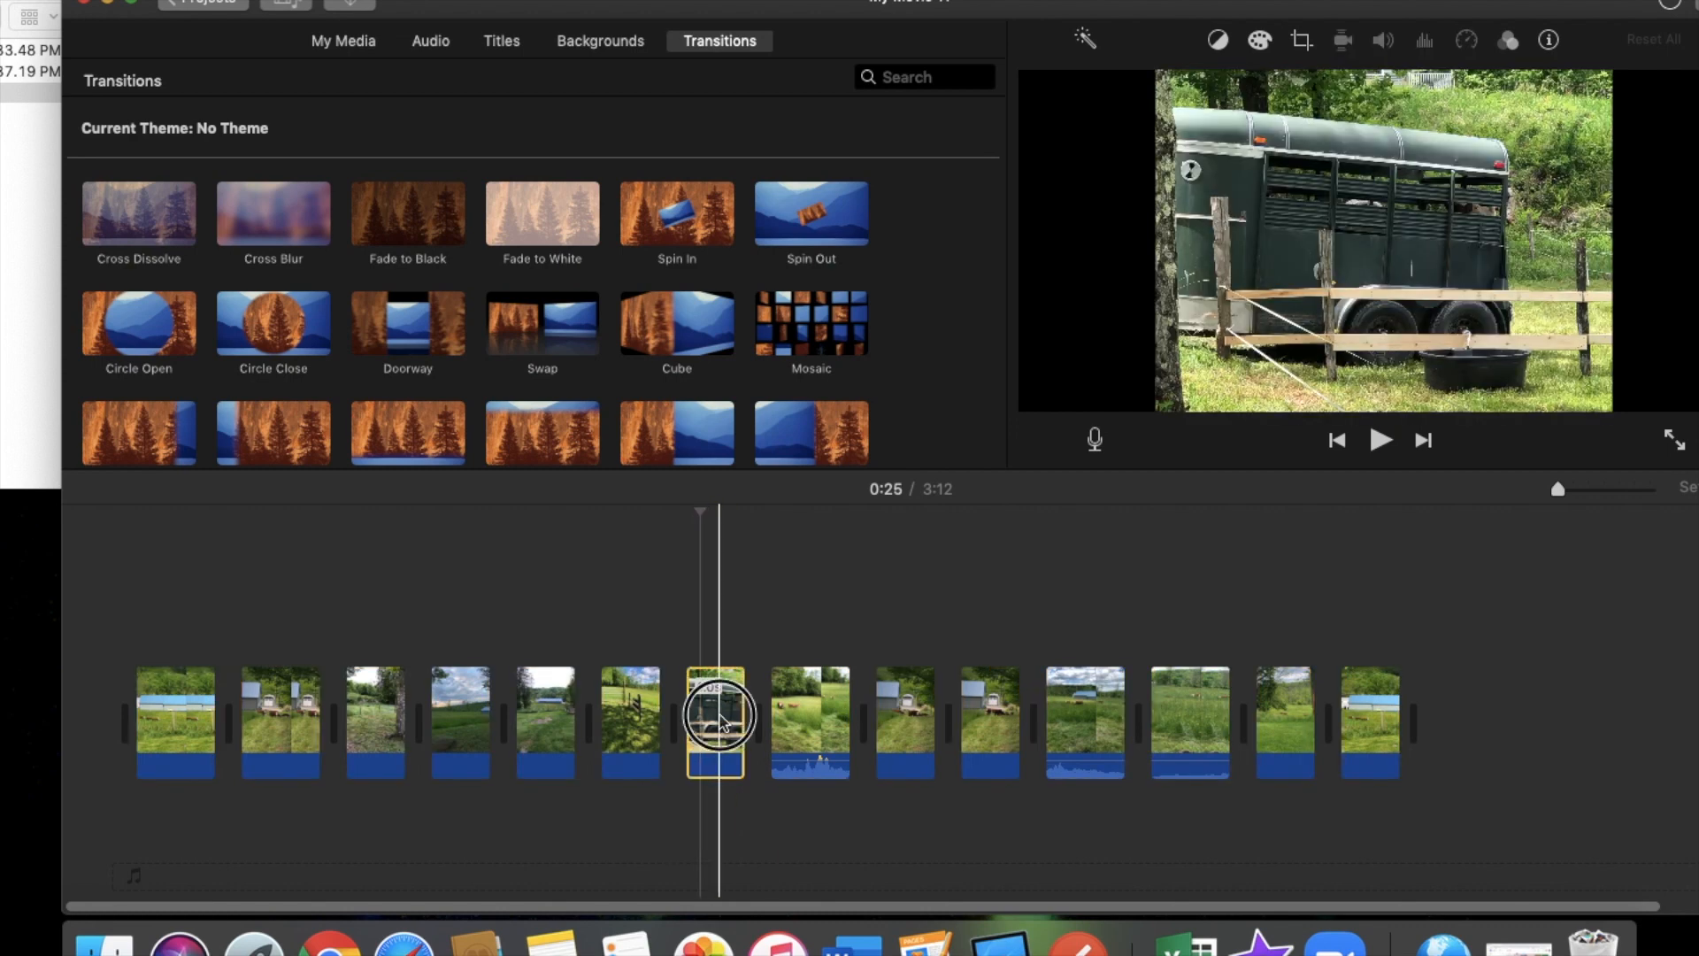
{"action": "left_click", "coordinate": [721, 717]}
{"action": "left_click_drag", "start_coordinate": [721, 716], "coordinate": [111, 721]}
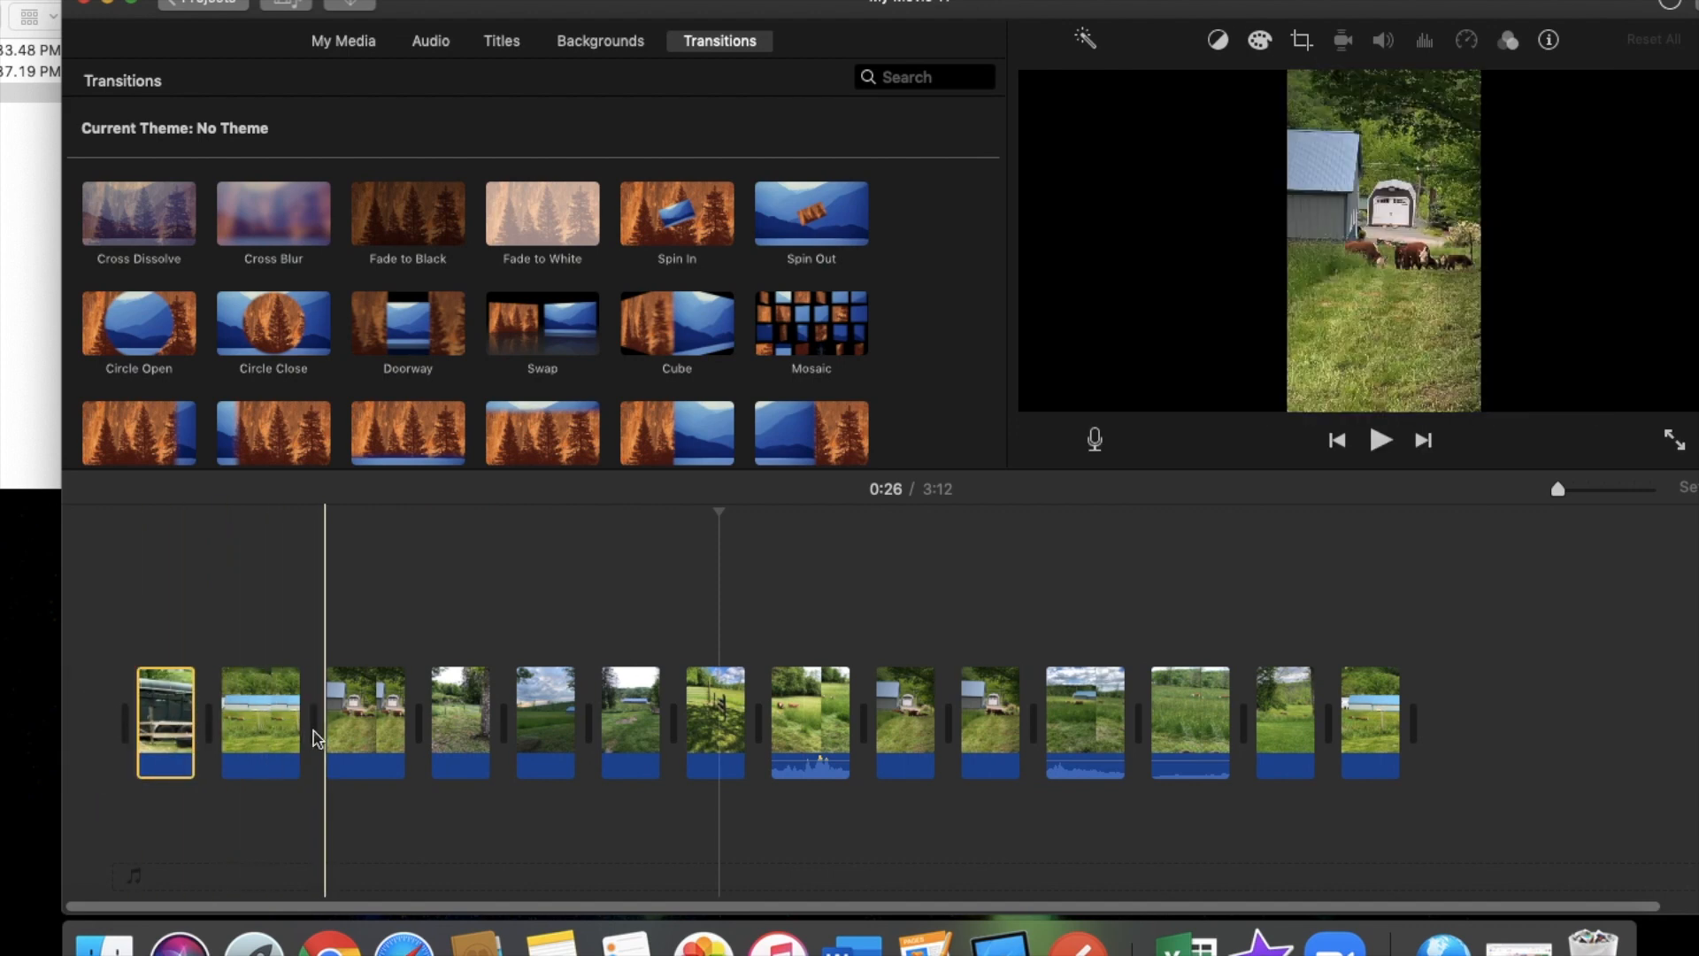
Move the second clip to the end of the timeline, and bring the cloudy field photo and the tree trunk photo to the front
{"action": "left_click_drag", "start_coordinate": [256, 735], "coordinate": [1452, 737]}
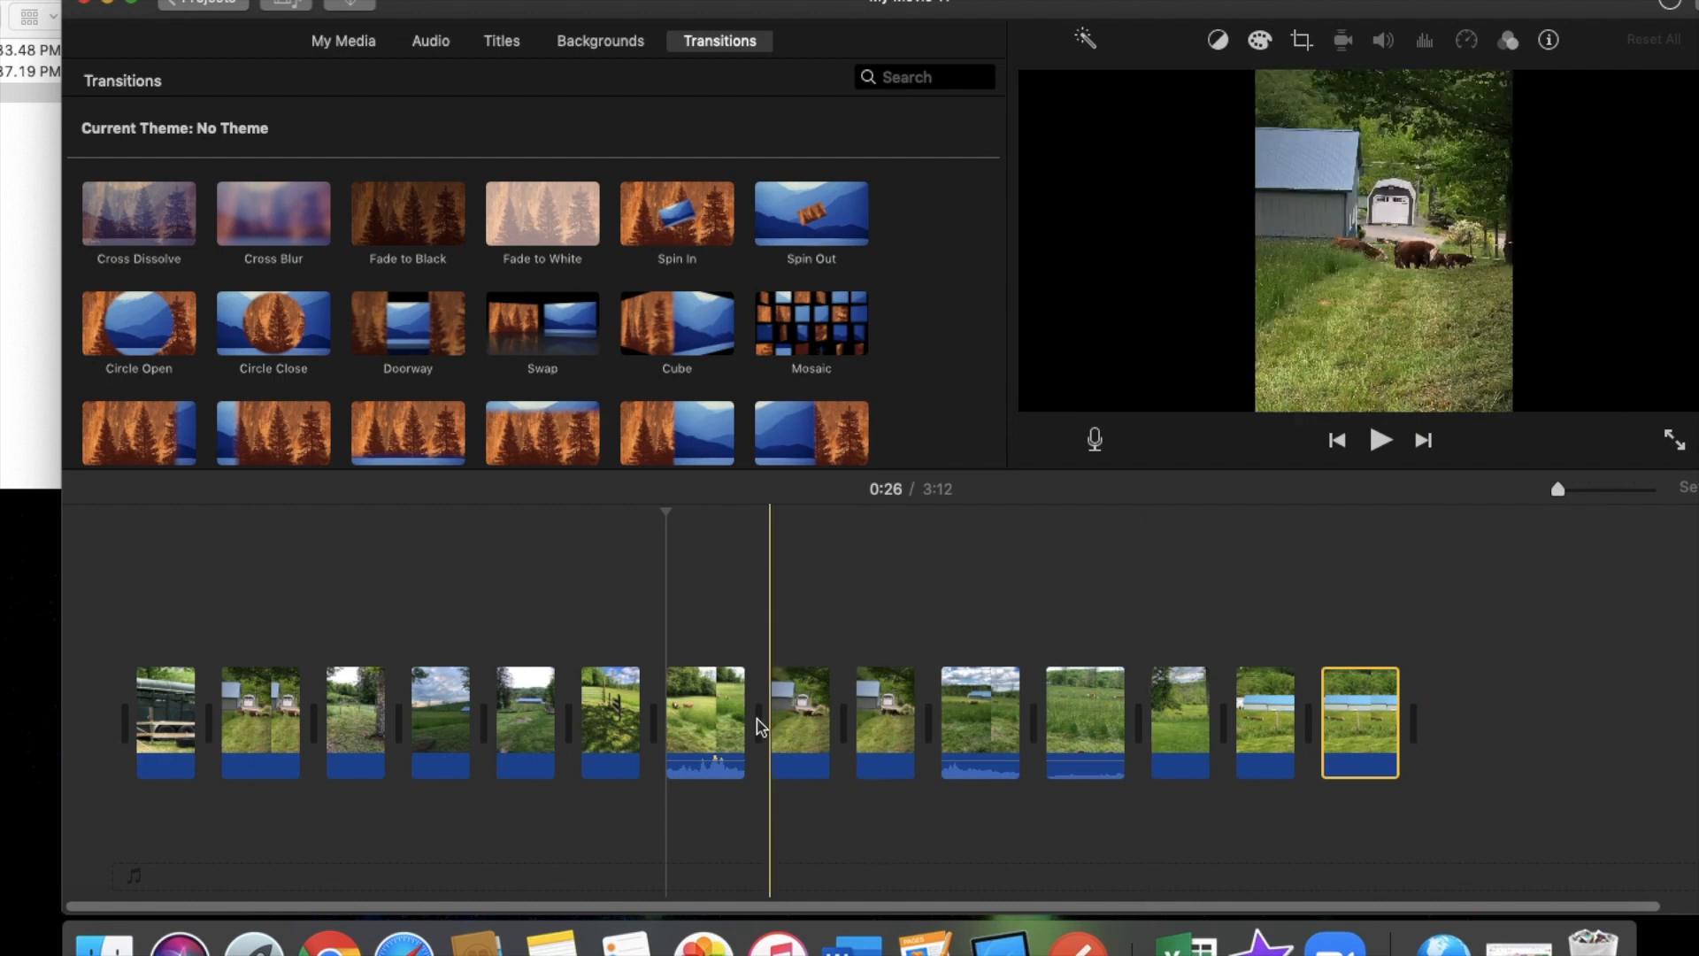
{"action": "left_click_drag", "start_coordinate": [453, 721], "coordinate": [146, 718]}
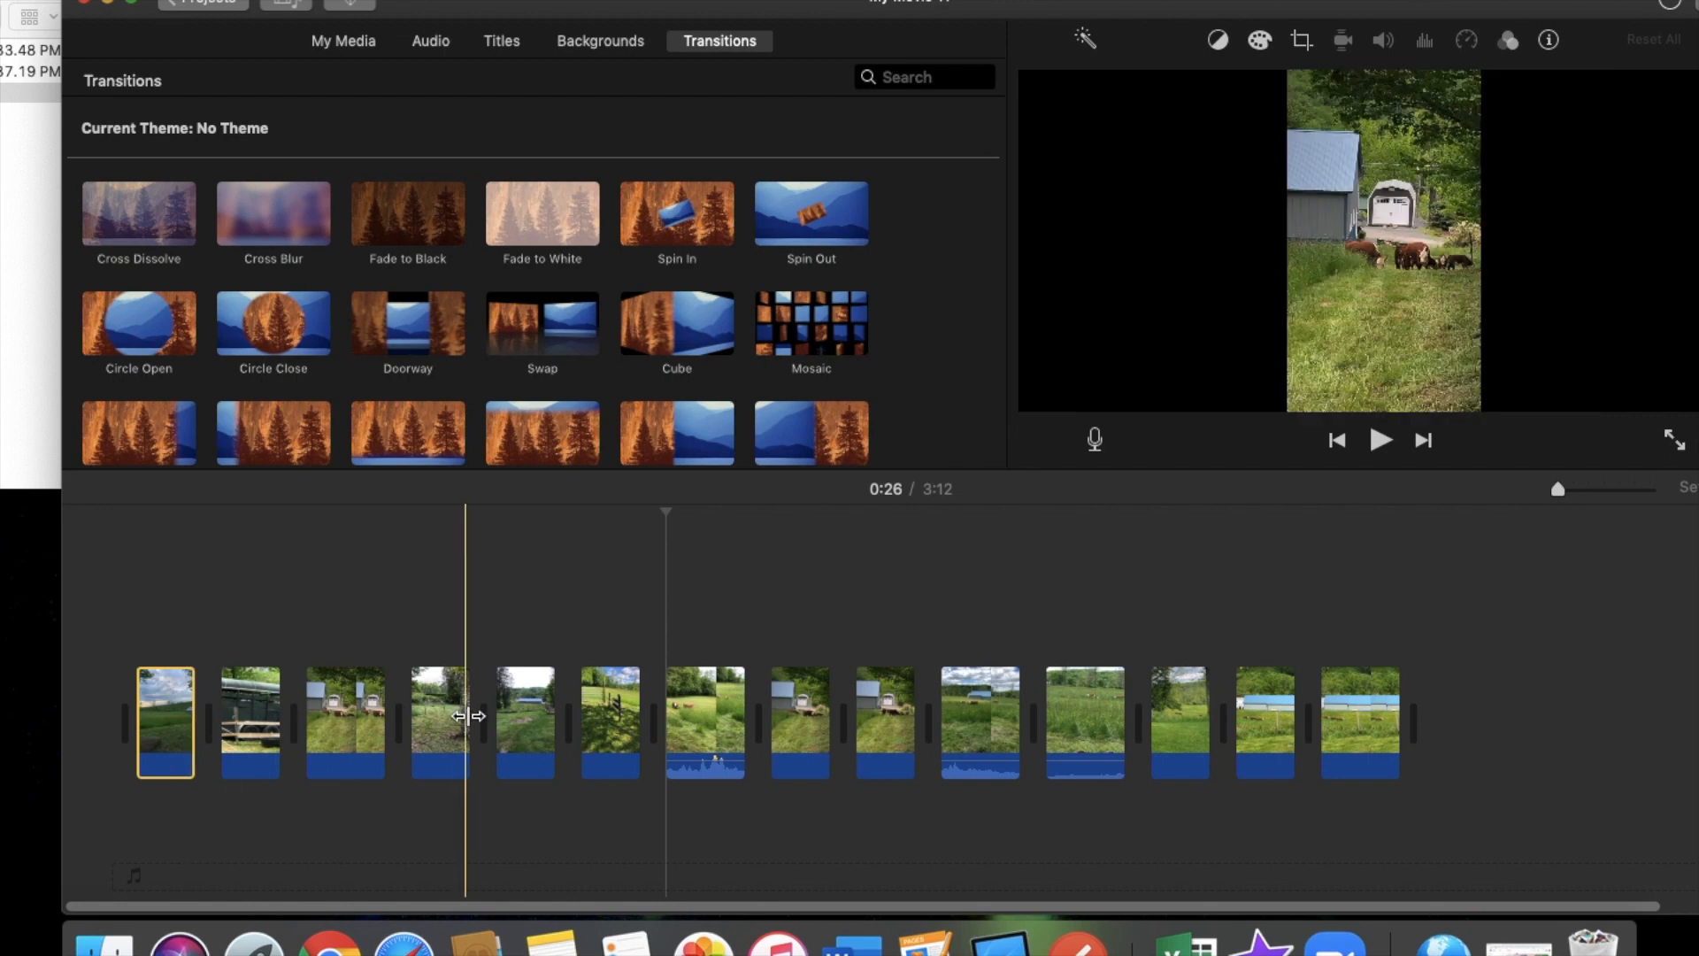
{"action": "left_click_drag", "start_coordinate": [440, 719], "coordinate": [140, 715]}
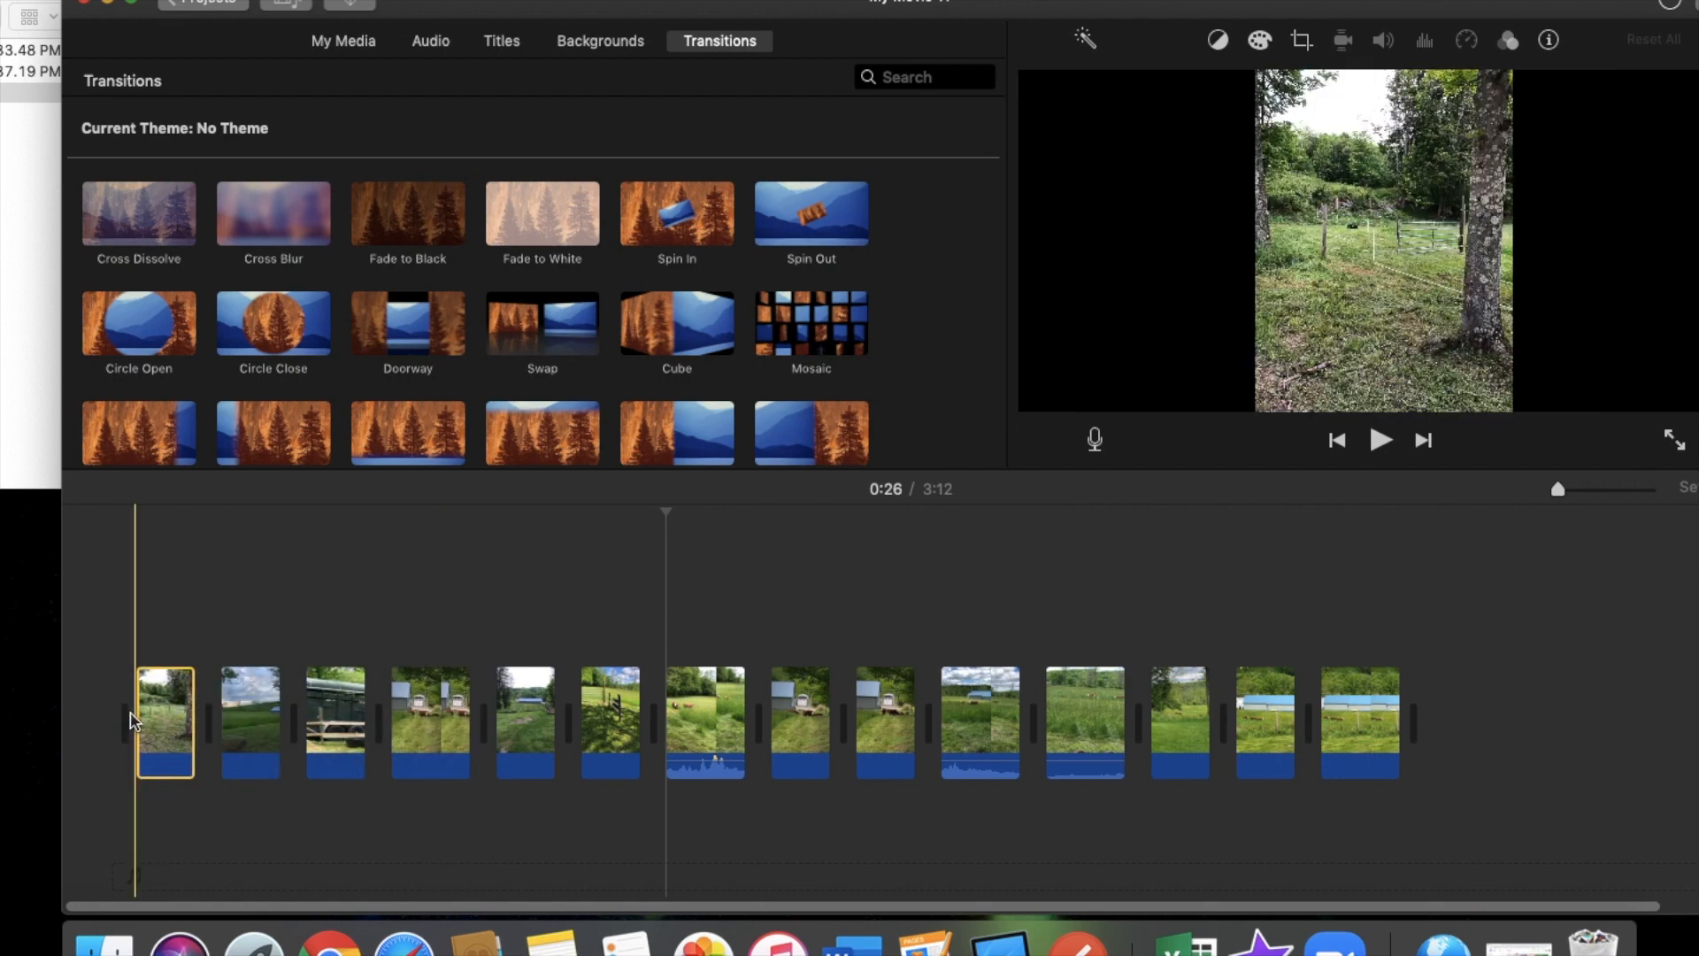
Move the lawn photo with the distant blue-roofed building to the start of the timeline
{"action": "left_click", "coordinate": [534, 724]}
{"action": "left_click_drag", "start_coordinate": [532, 718], "coordinate": [111, 685]}
{"action": "left_click", "coordinate": [528, 712]}
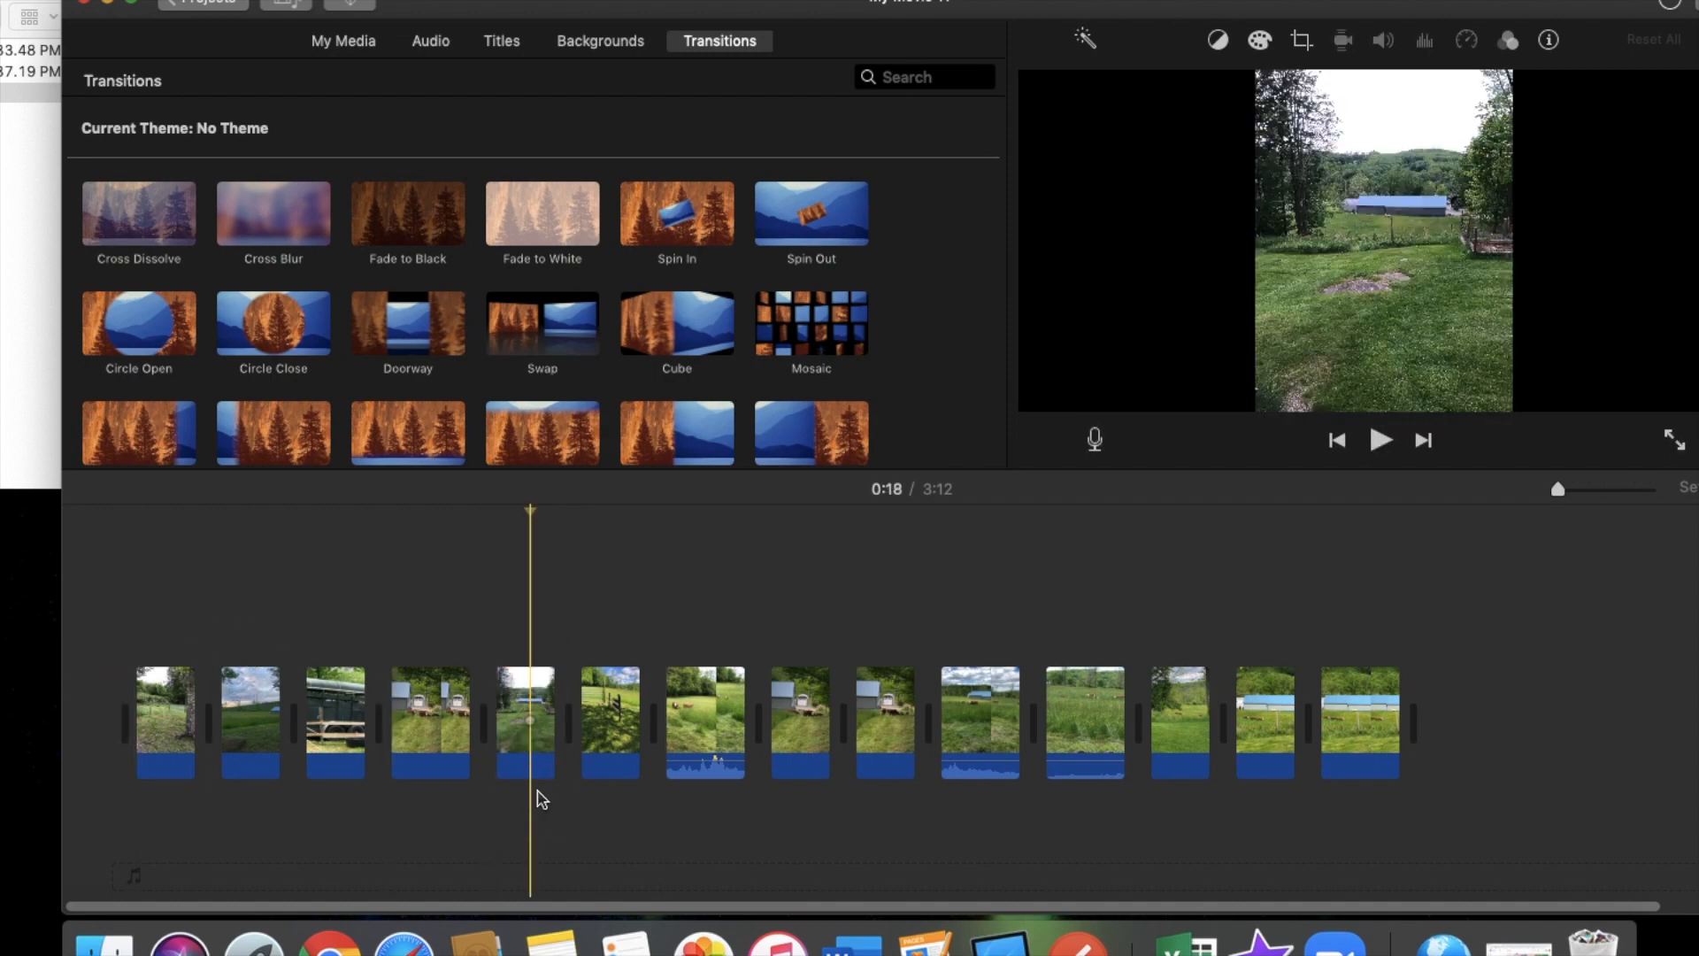
{"action": "left_click_drag", "start_coordinate": [526, 743], "coordinate": [155, 708]}
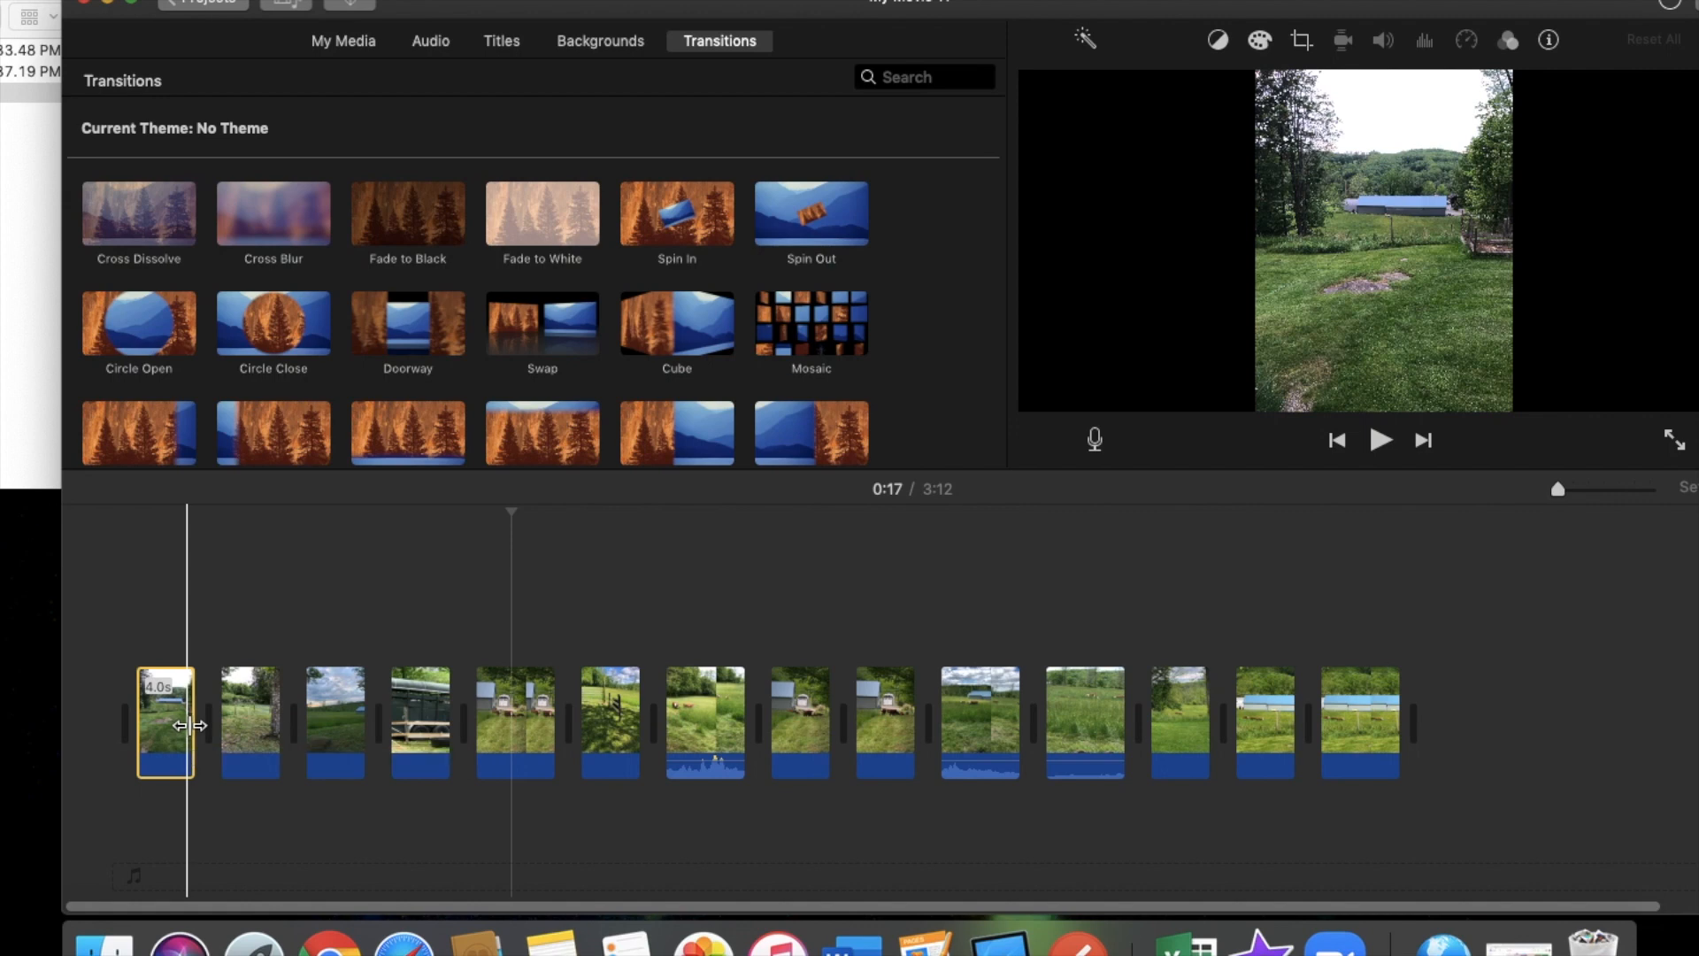
{"action": "mouse_move", "coordinate": [188, 725]}
{"action": "left_mouse_down"}
{"action": "mouse_move", "coordinate": [281, 733]}
{"action": "mouse_move", "coordinate": [190, 722]}
{"action": "left_mouse_up"}
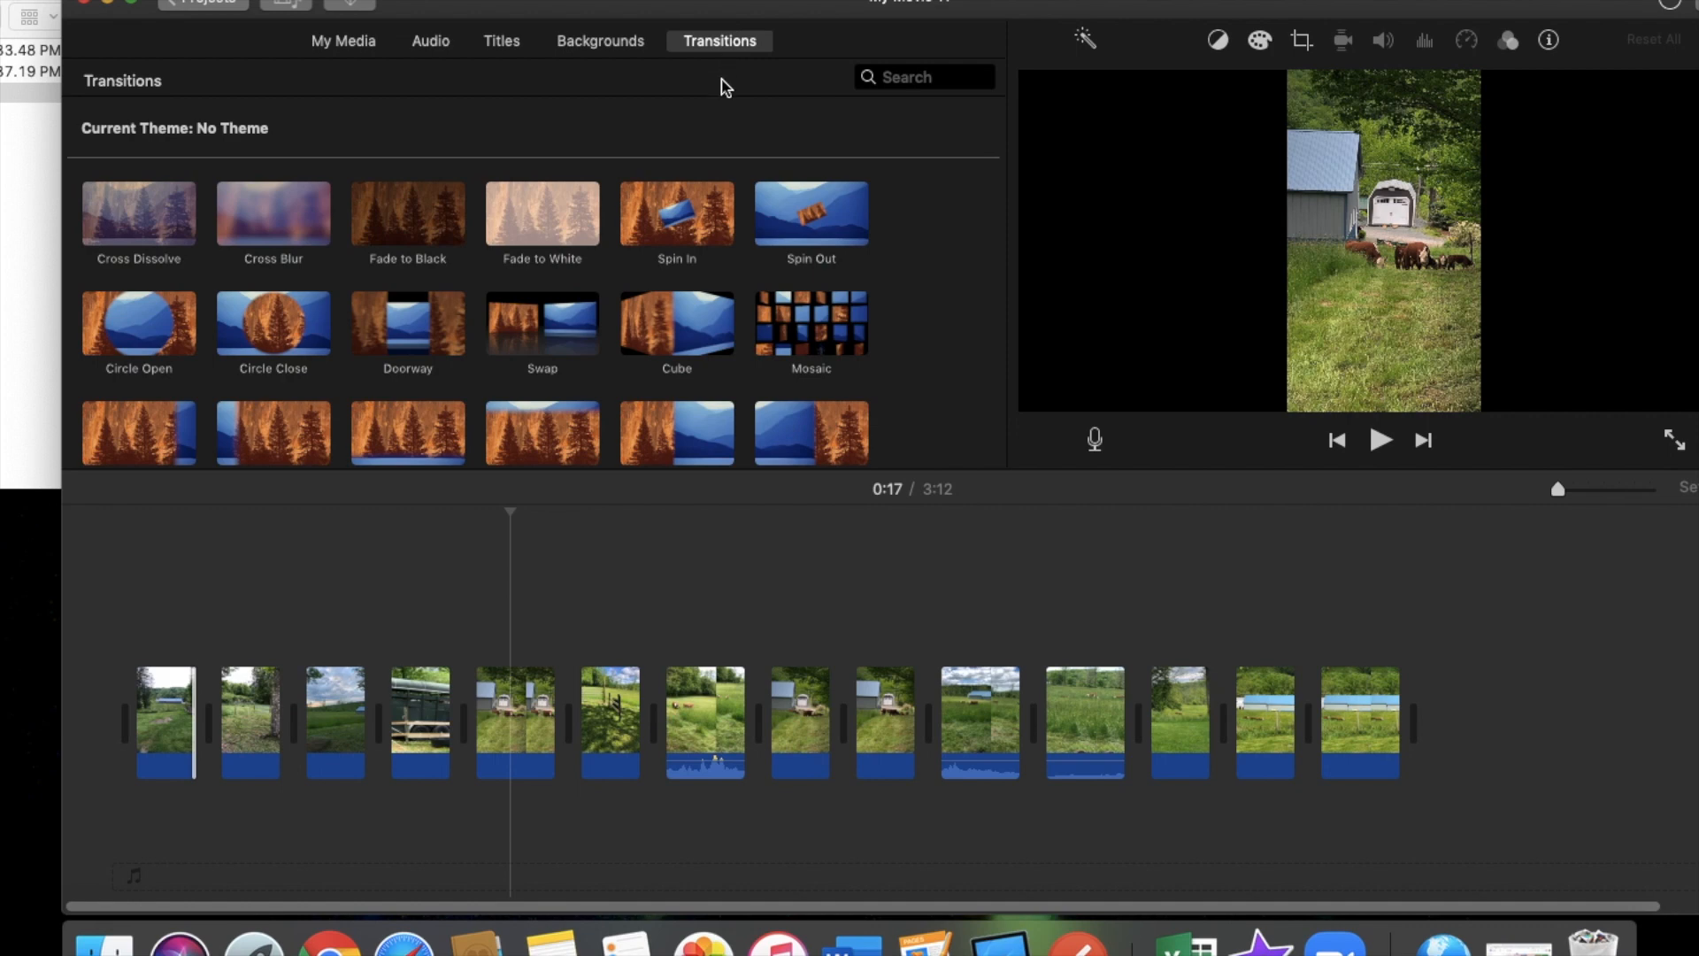
Add a Spin Out transition between the first two clips and play it back
{"action": "scroll", "coordinate": [607, 296], "scroll_direction": "down", "scroll_amount": 3}
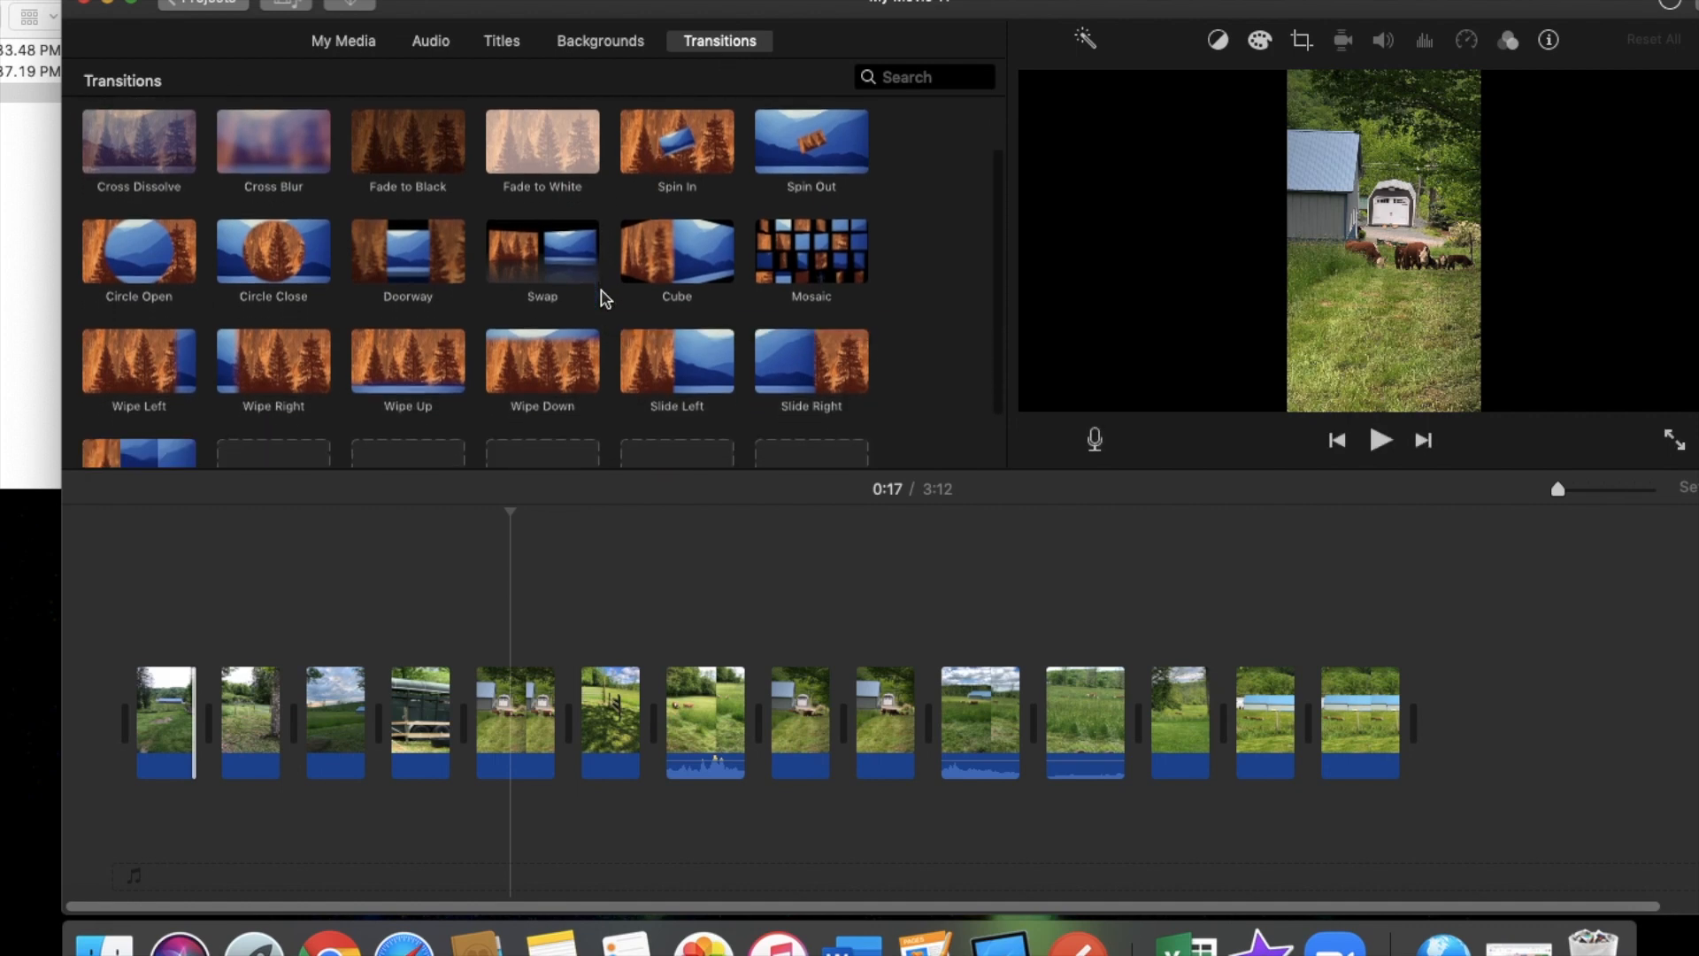
{"action": "scroll", "coordinate": [605, 296], "scroll_direction": "up", "scroll_amount": 3}
{"action": "left_click_drag", "start_coordinate": [816, 223], "coordinate": [197, 722]}
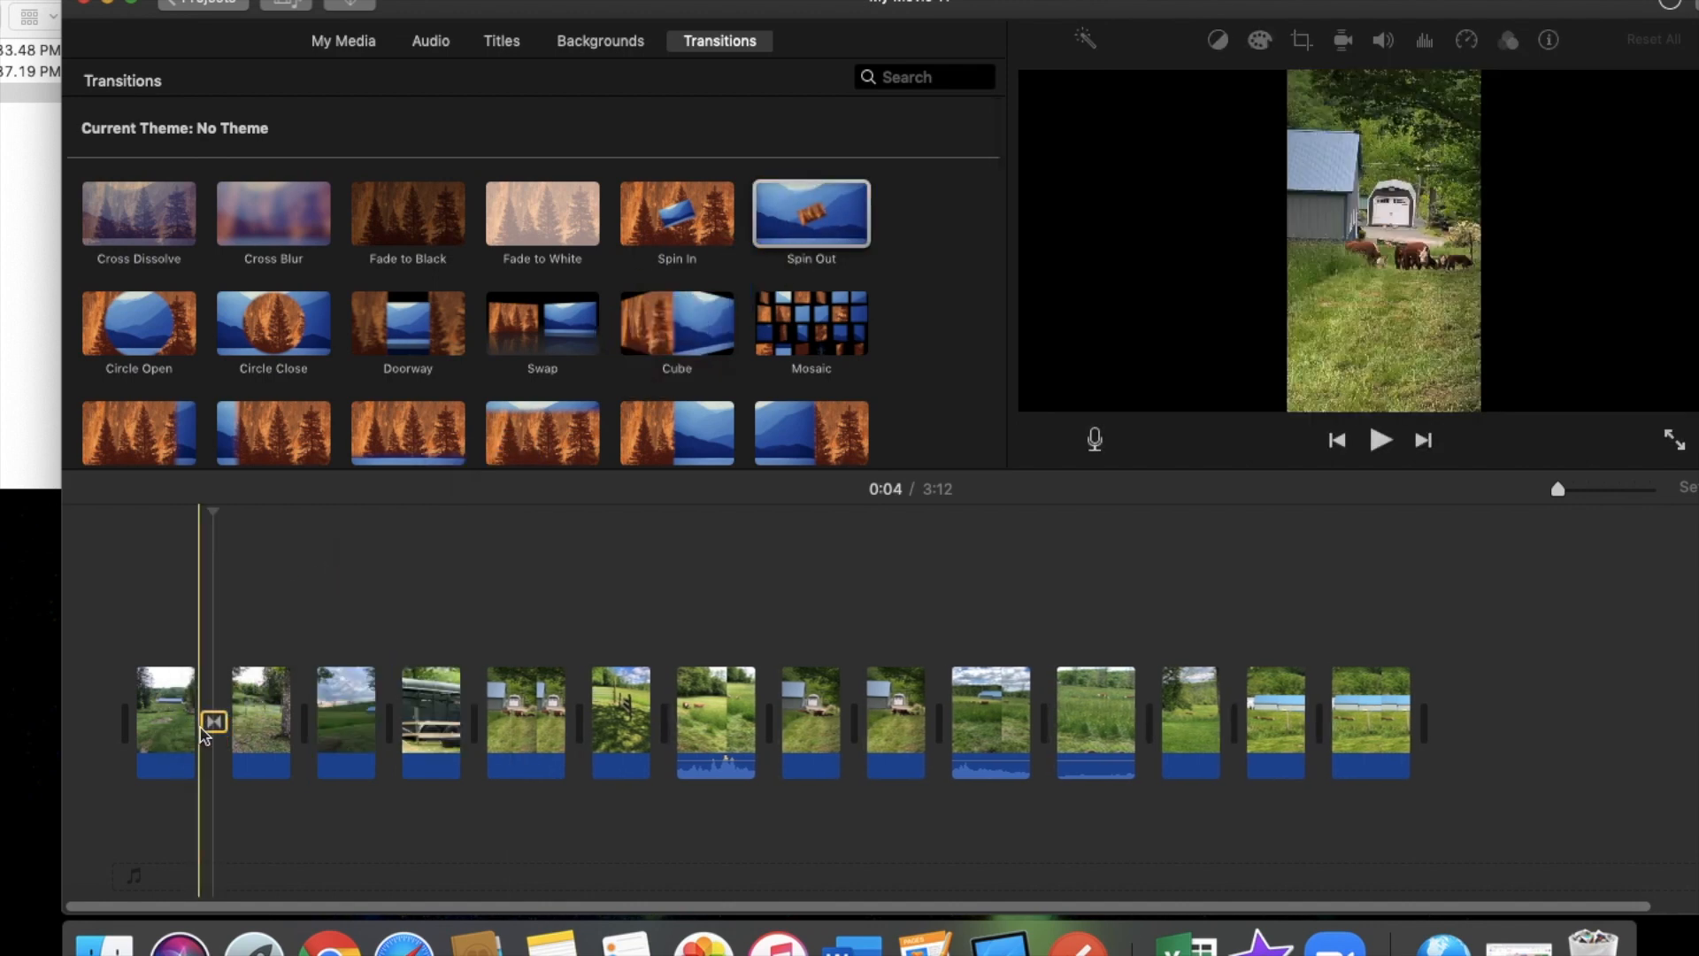
{"action": "key", "text": "space"}
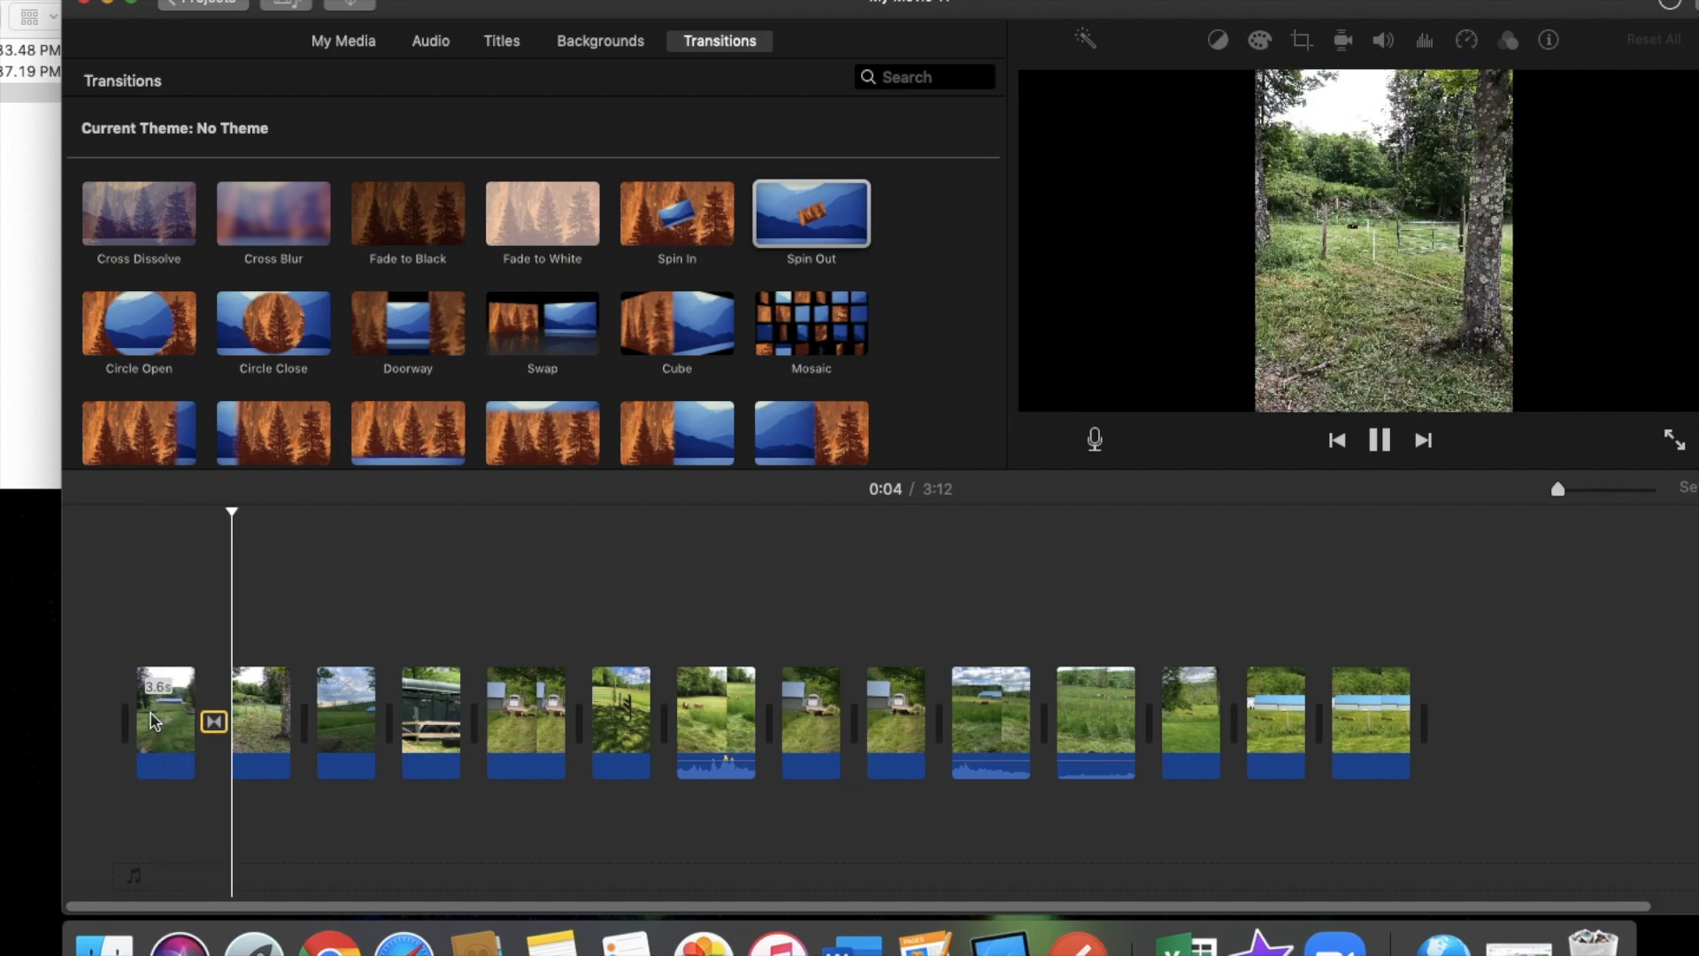
{"action": "key", "text": "space"}
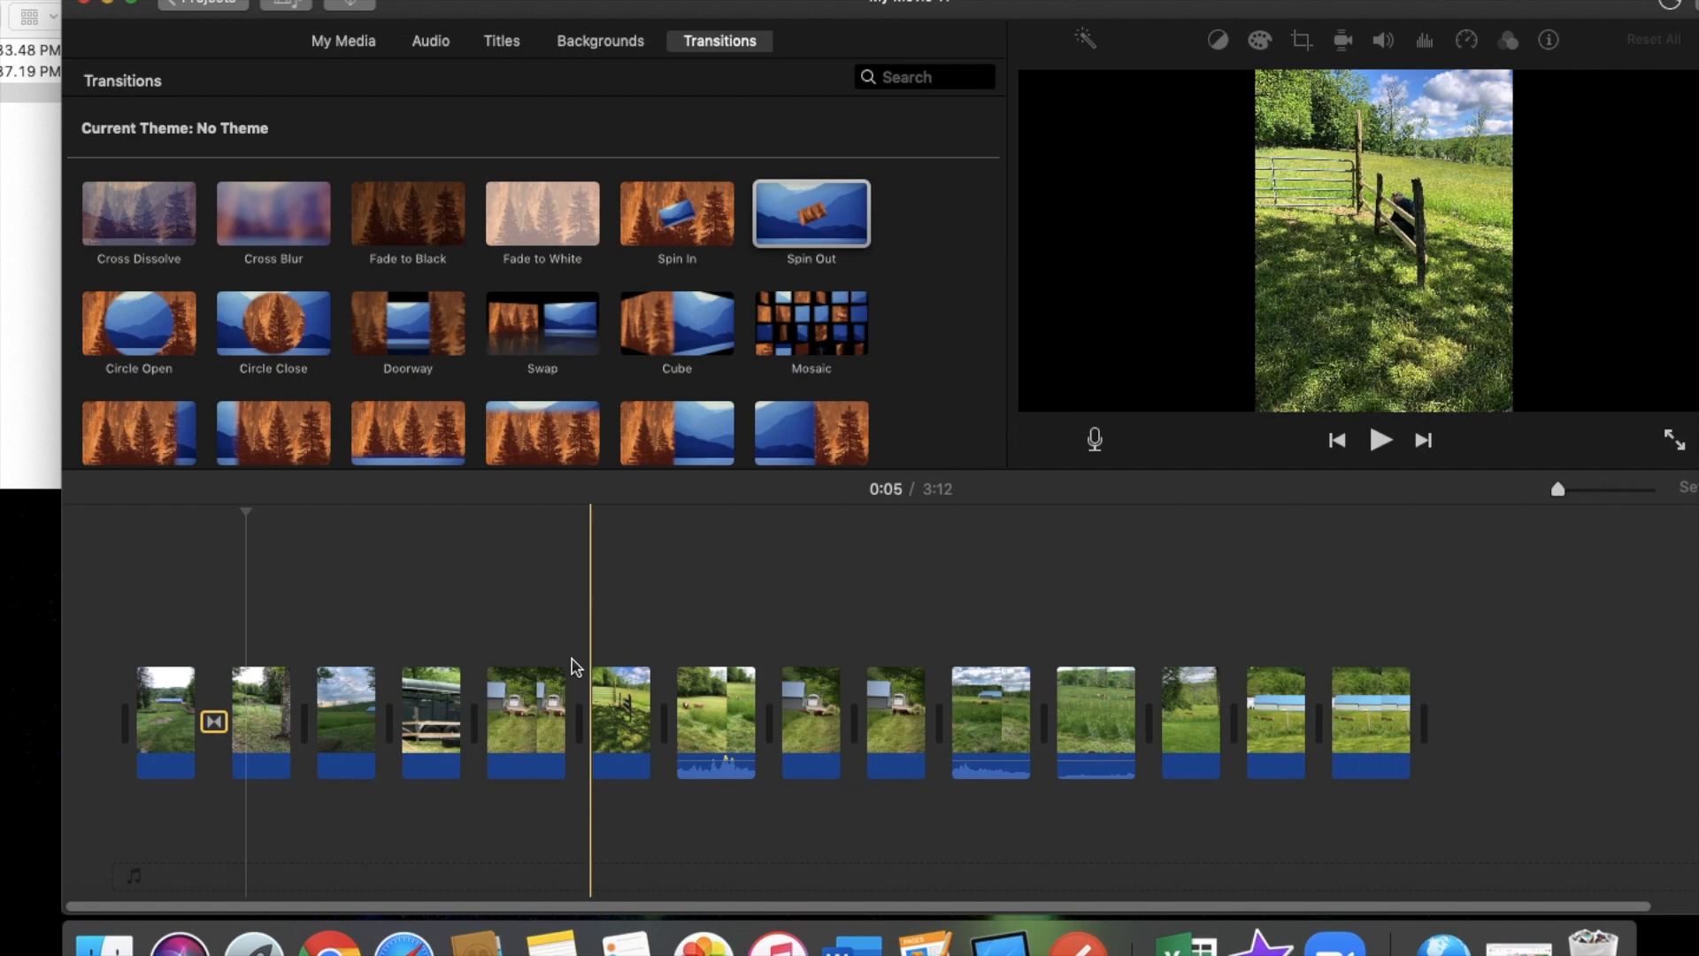
Look over the remaining transitions and delete the Spin Out transition between the first two clips
{"action": "scroll", "coordinate": [581, 295], "scroll_direction": "down", "scroll_amount": 3}
{"action": "scroll", "coordinate": [581, 295], "scroll_direction": "down", "scroll_amount": 2}
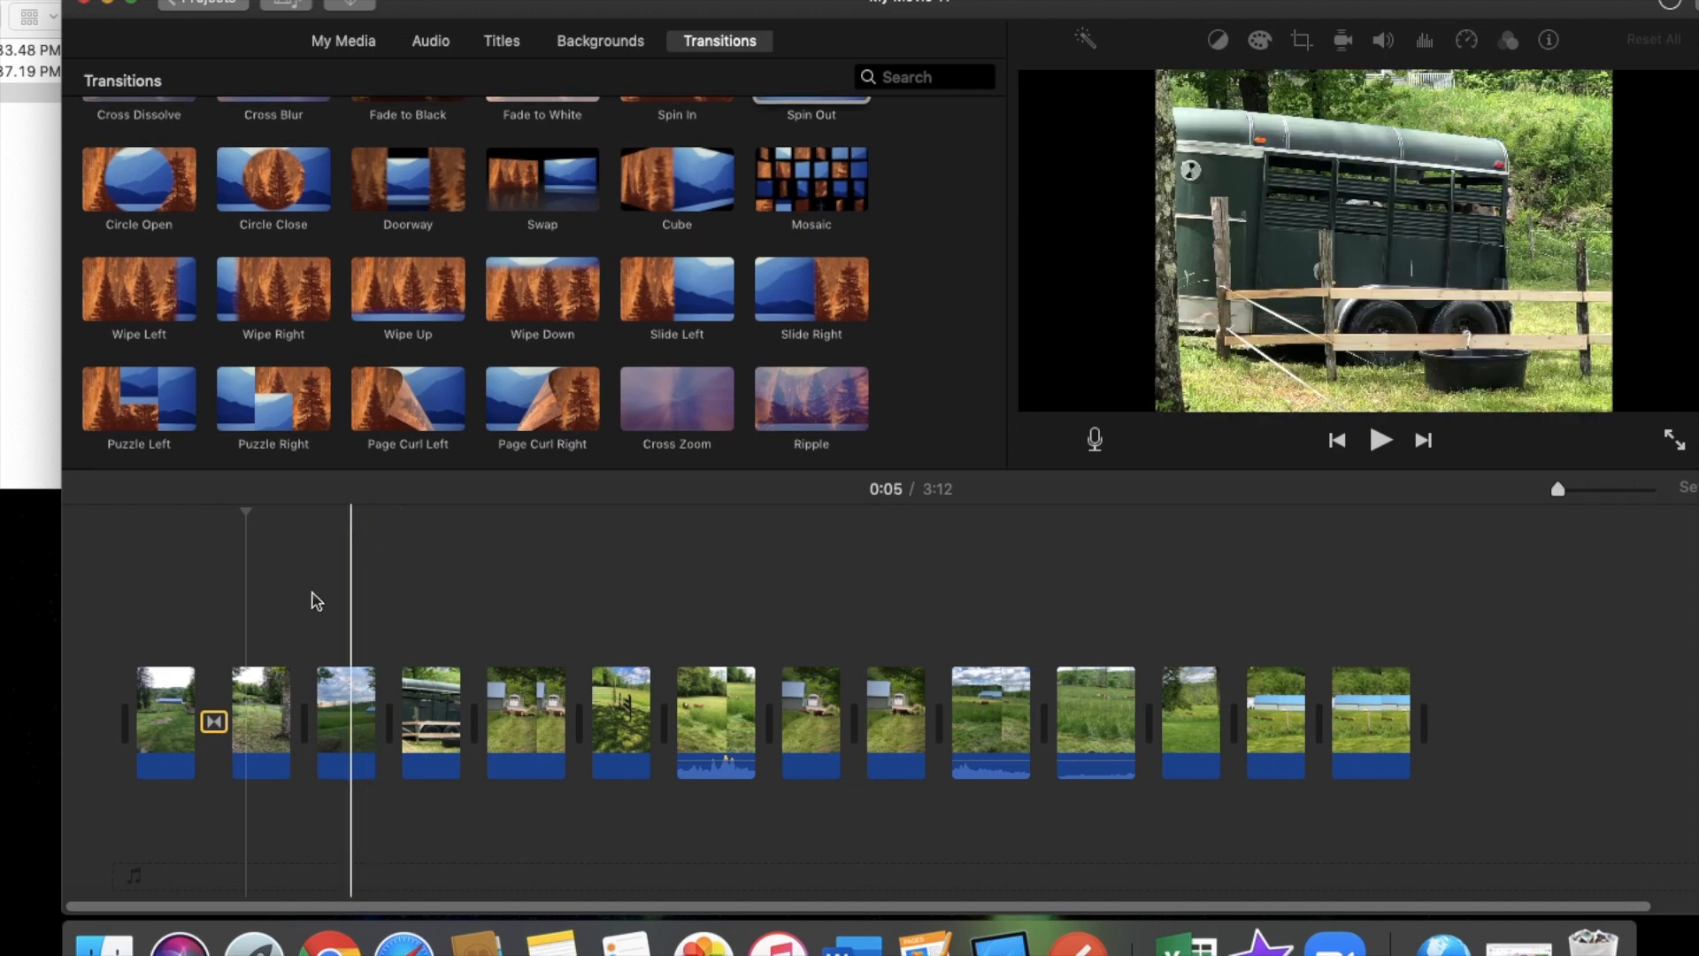
{"action": "left_click", "coordinate": [214, 726]}
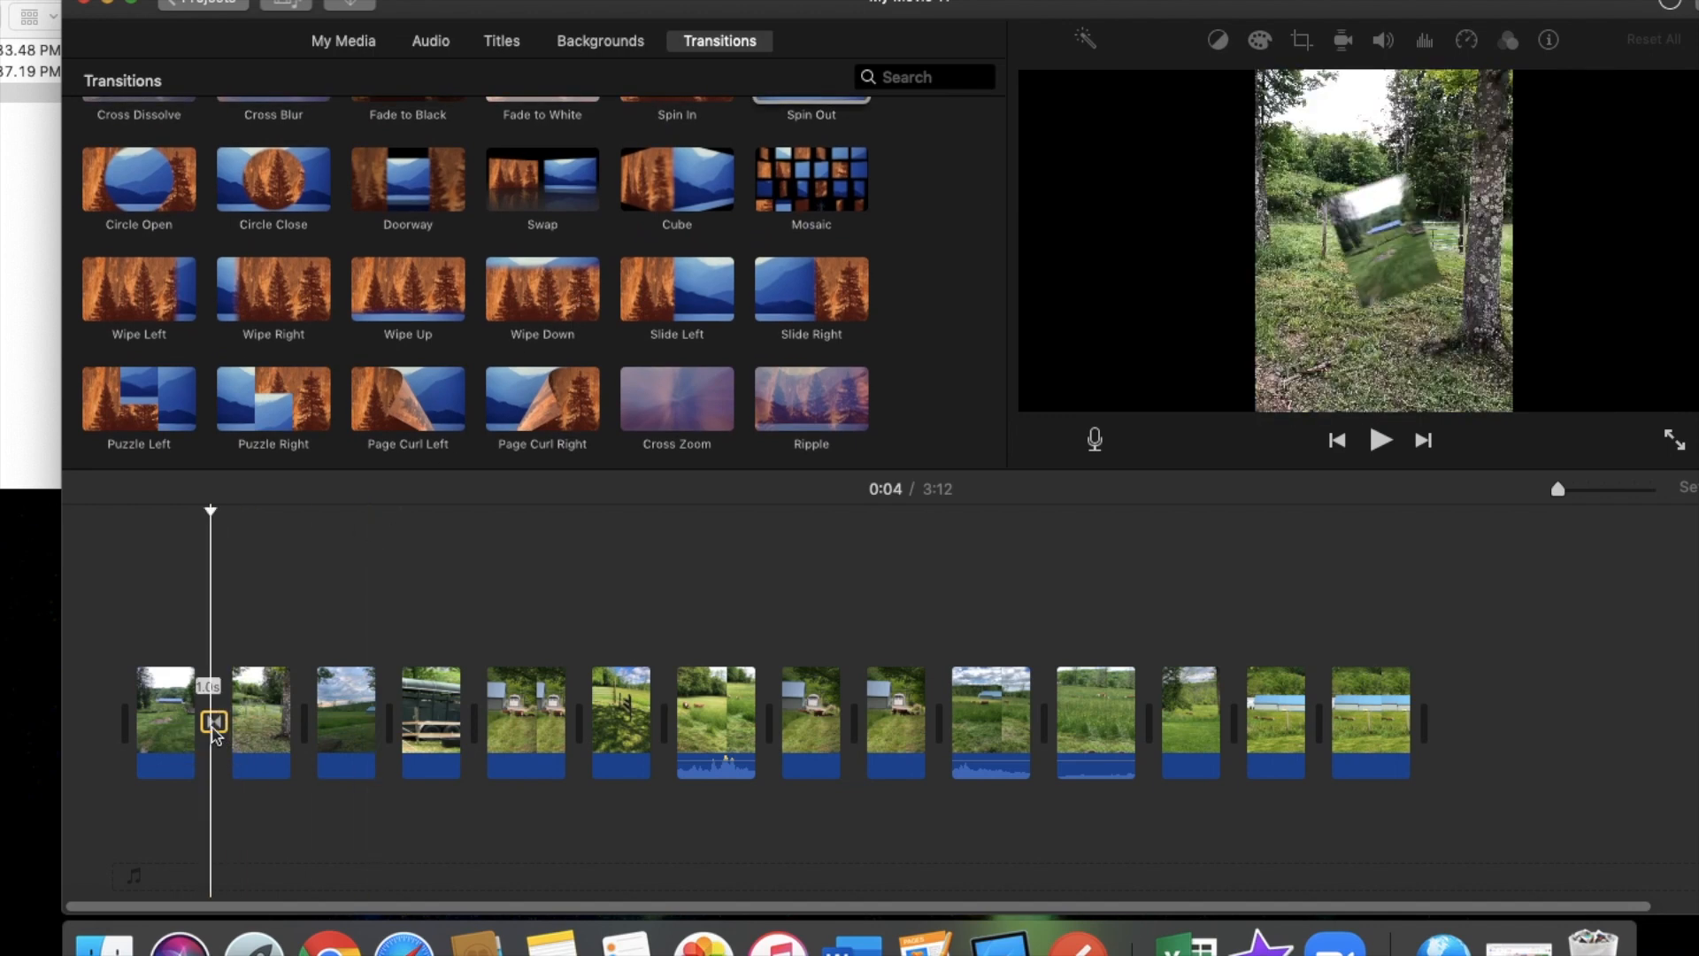
{"action": "key", "text": "Delete"}
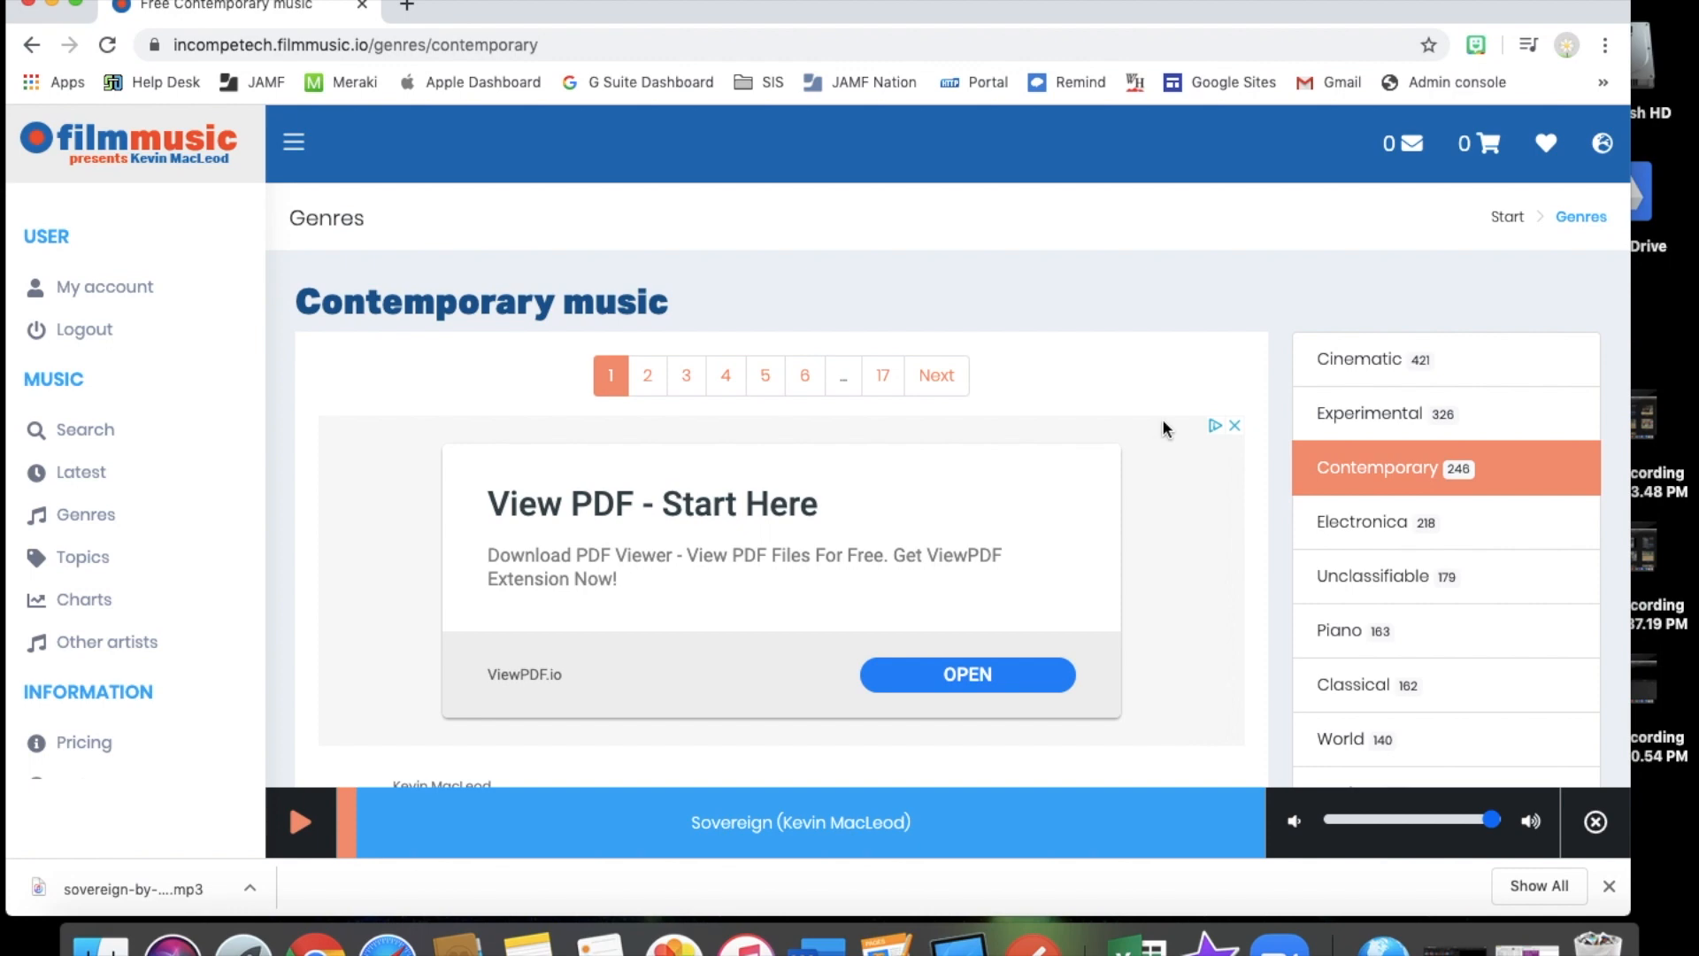
In the browser's Contemporary music list, download Relaxing Piano Music under the free license, agree to the terms, and save the MP3 to the Desktop
{"action": "scroll", "coordinate": [1438, 438], "scroll_direction": "down", "scroll_amount": 6}
{"action": "scroll", "coordinate": [1440, 441], "scroll_direction": "down", "scroll_amount": 10}
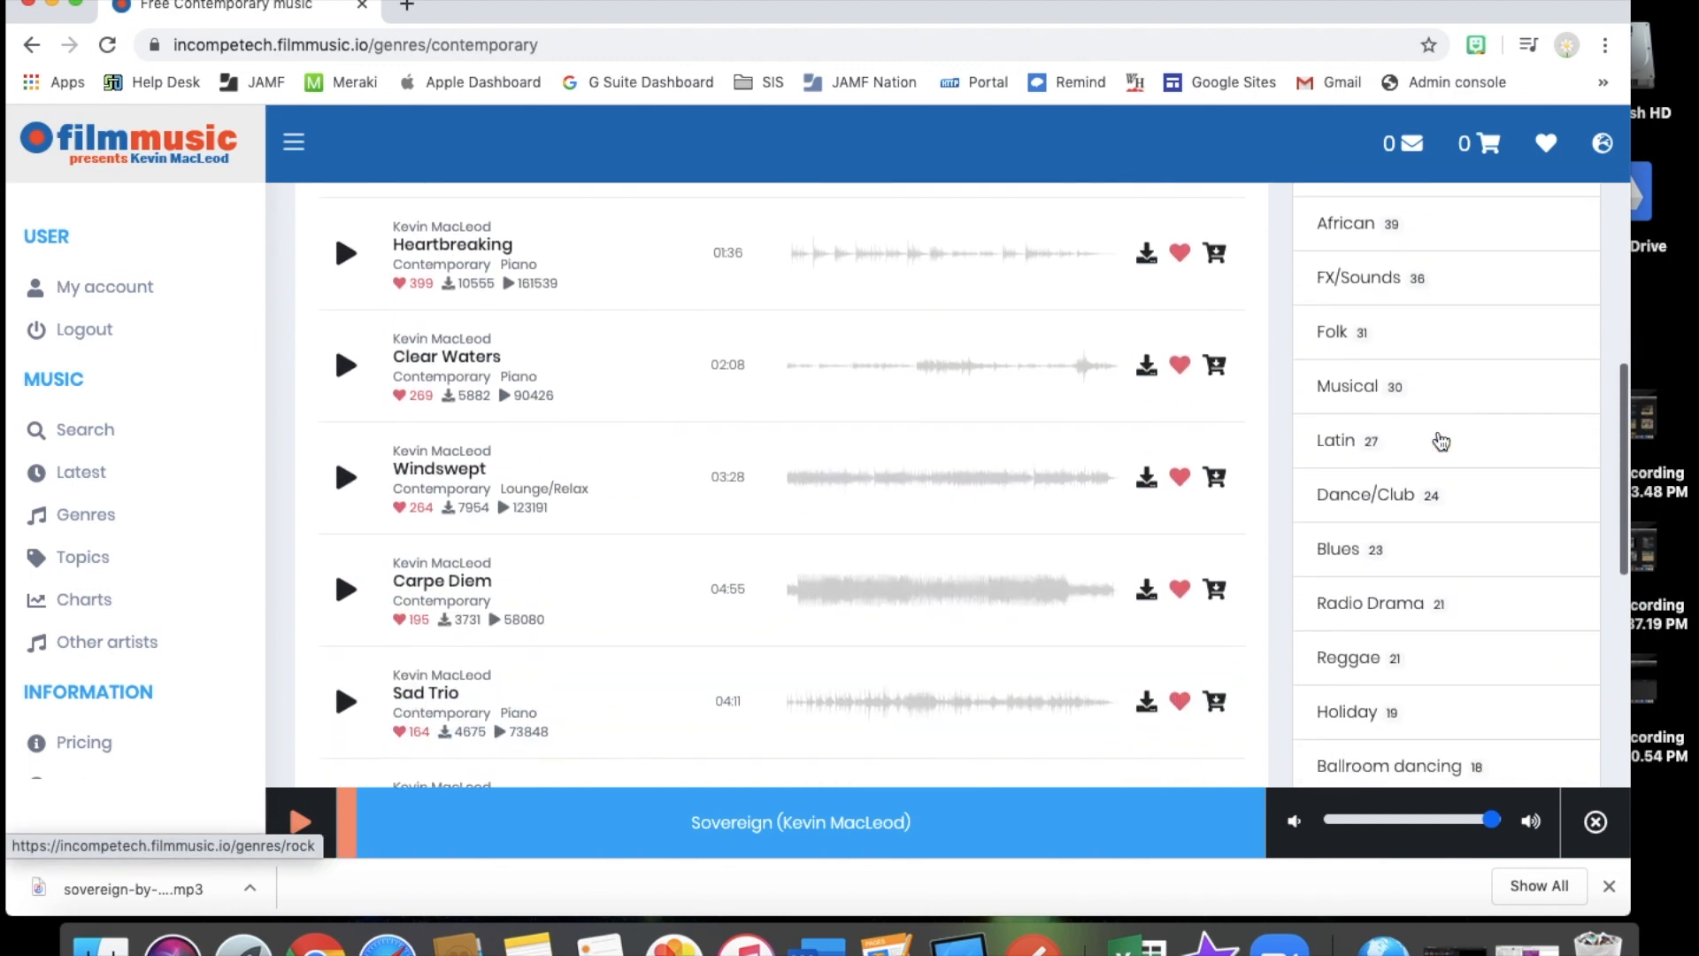
{"action": "scroll", "coordinate": [1437, 440], "scroll_direction": "down", "scroll_amount": 2}
{"action": "scroll", "coordinate": [1435, 439], "scroll_direction": "up", "scroll_amount": 2}
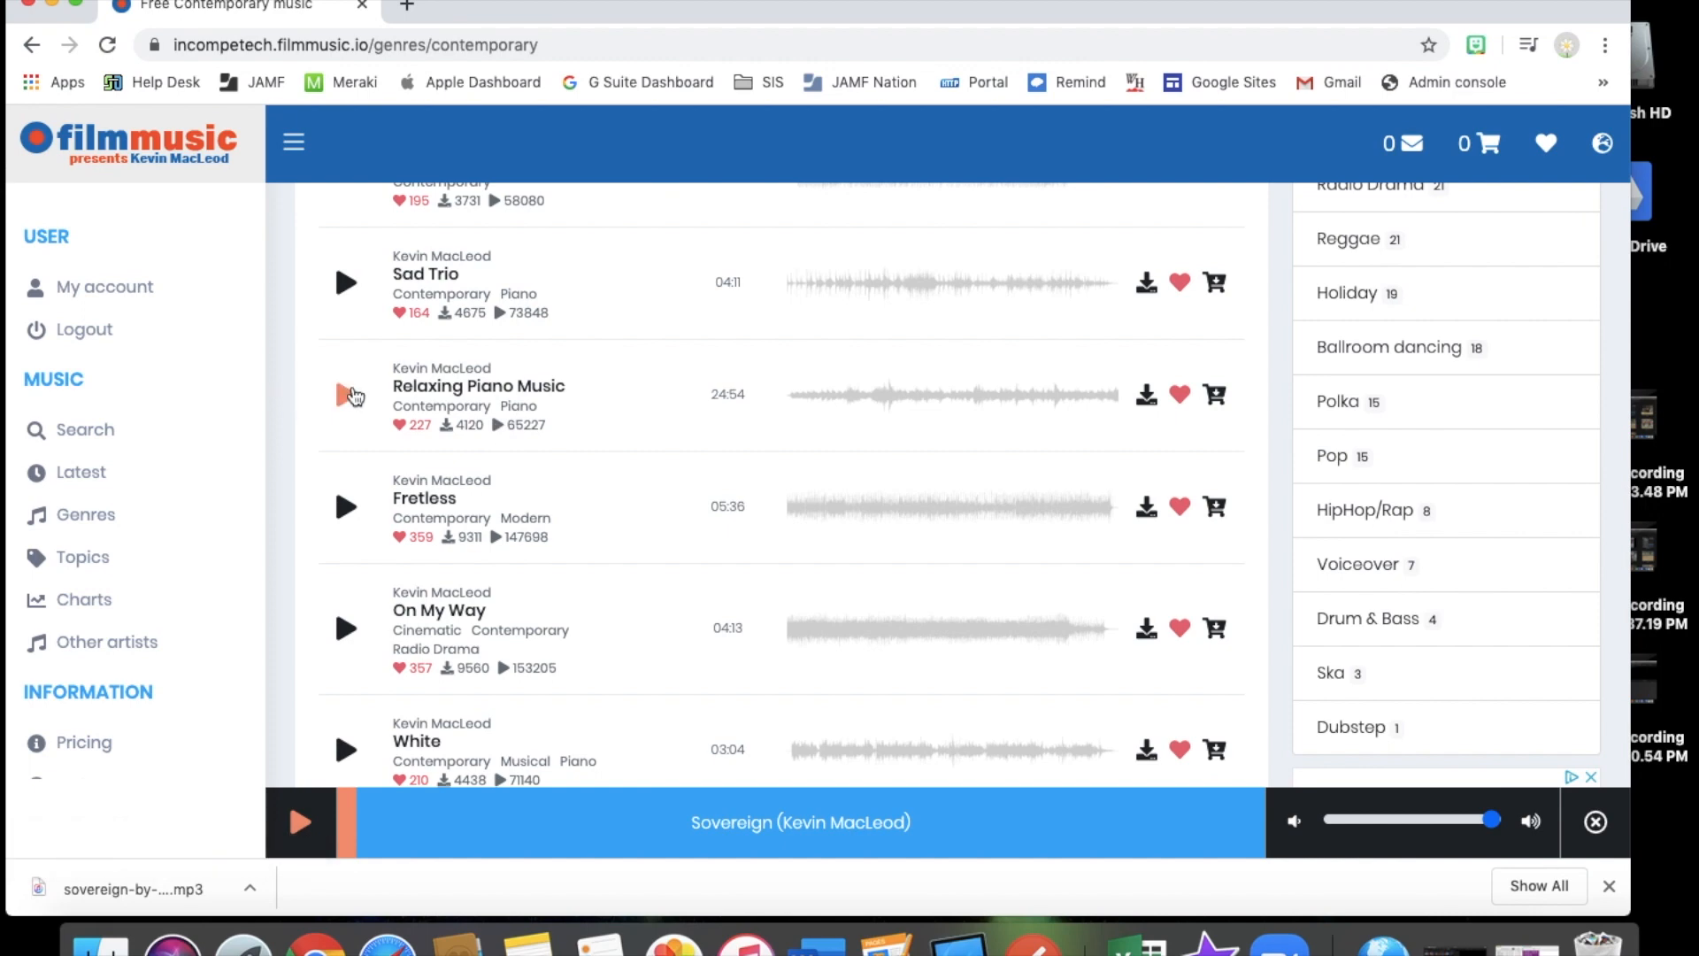
{"action": "left_click", "coordinate": [1147, 396]}
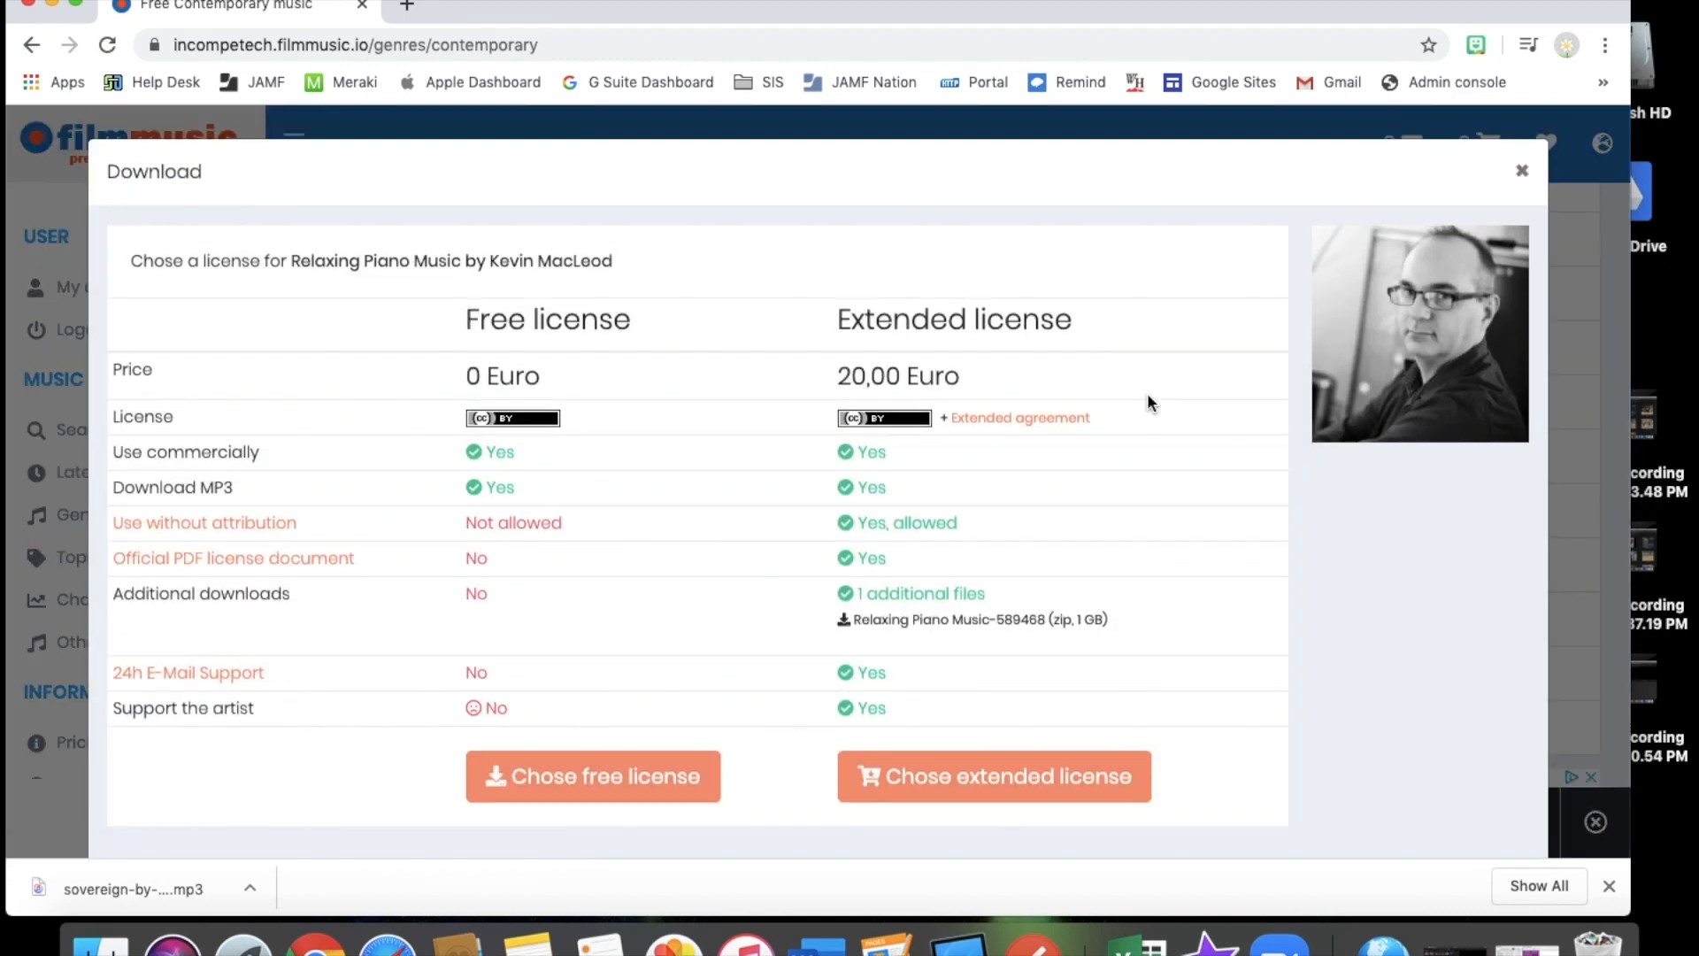
{"action": "left_click", "coordinate": [569, 784]}
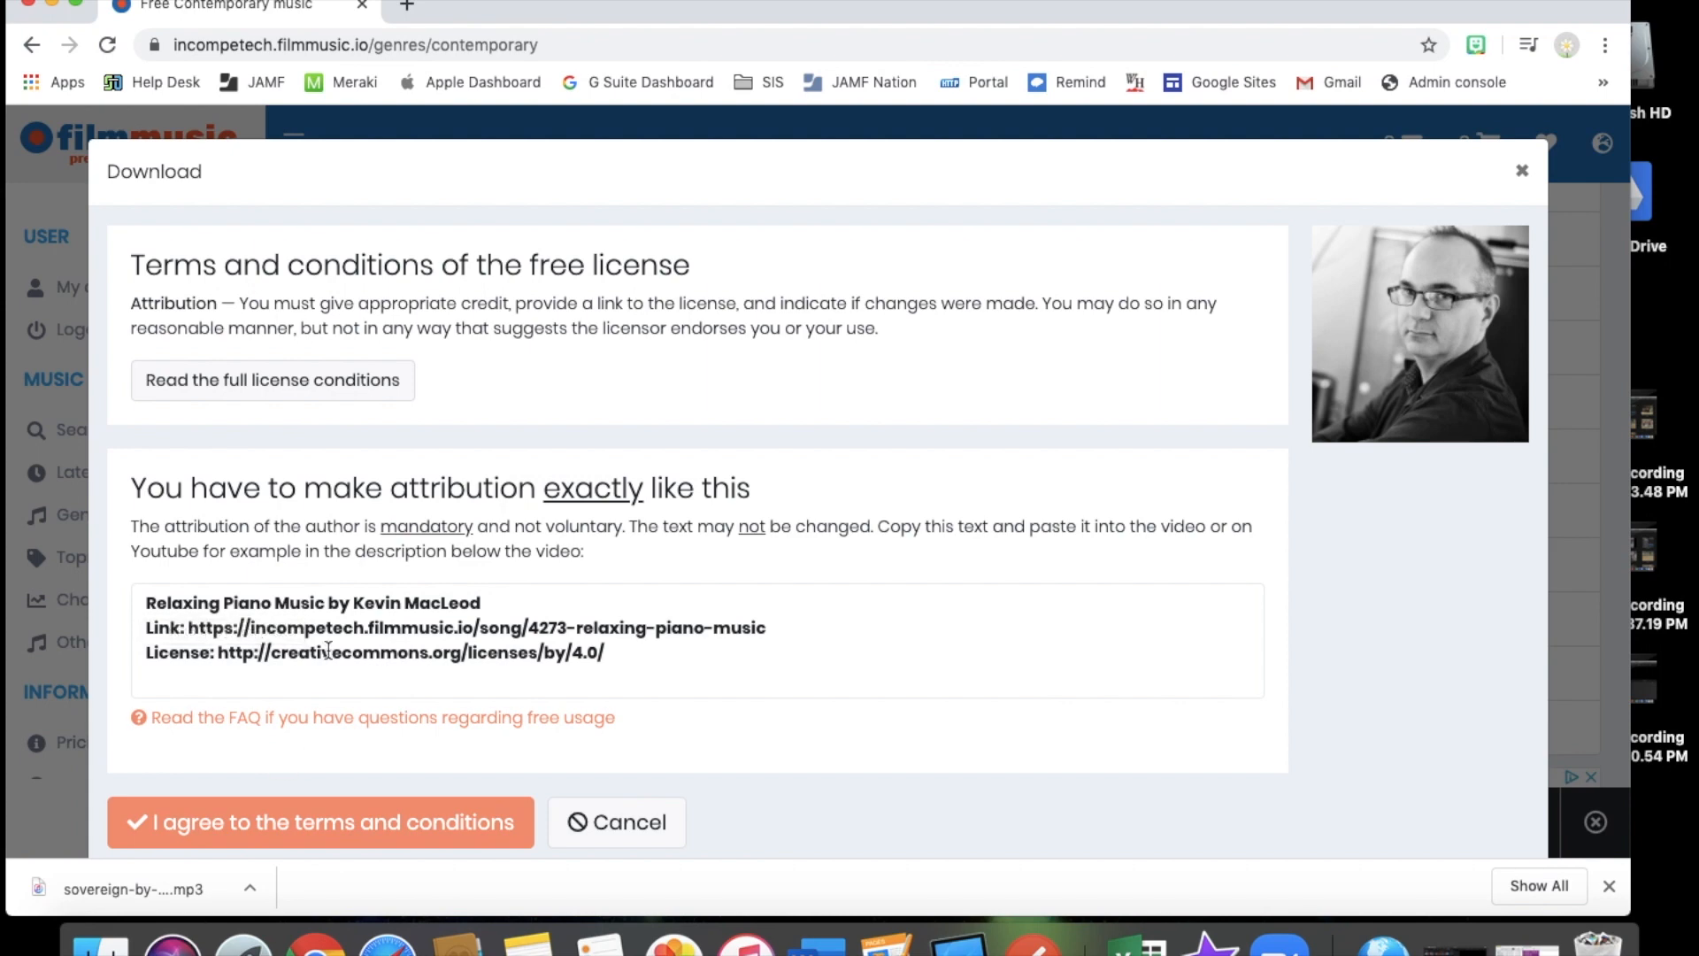
{"action": "left_click", "coordinate": [274, 823]}
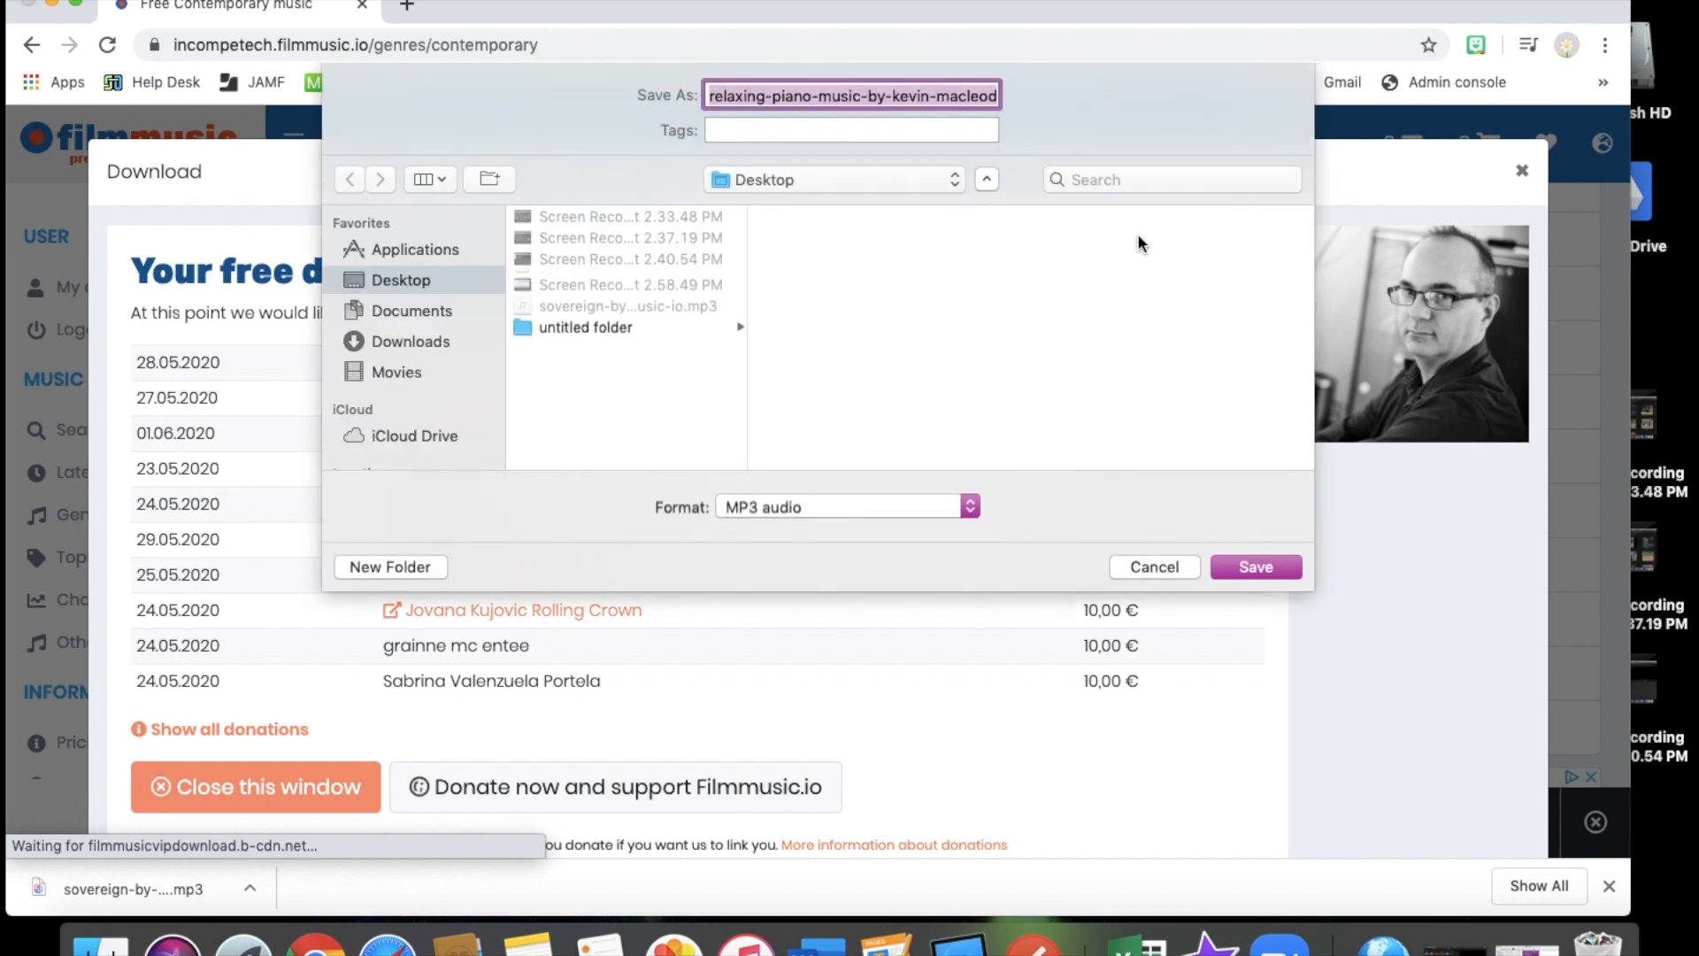
{"action": "left_click", "coordinate": [1256, 571]}
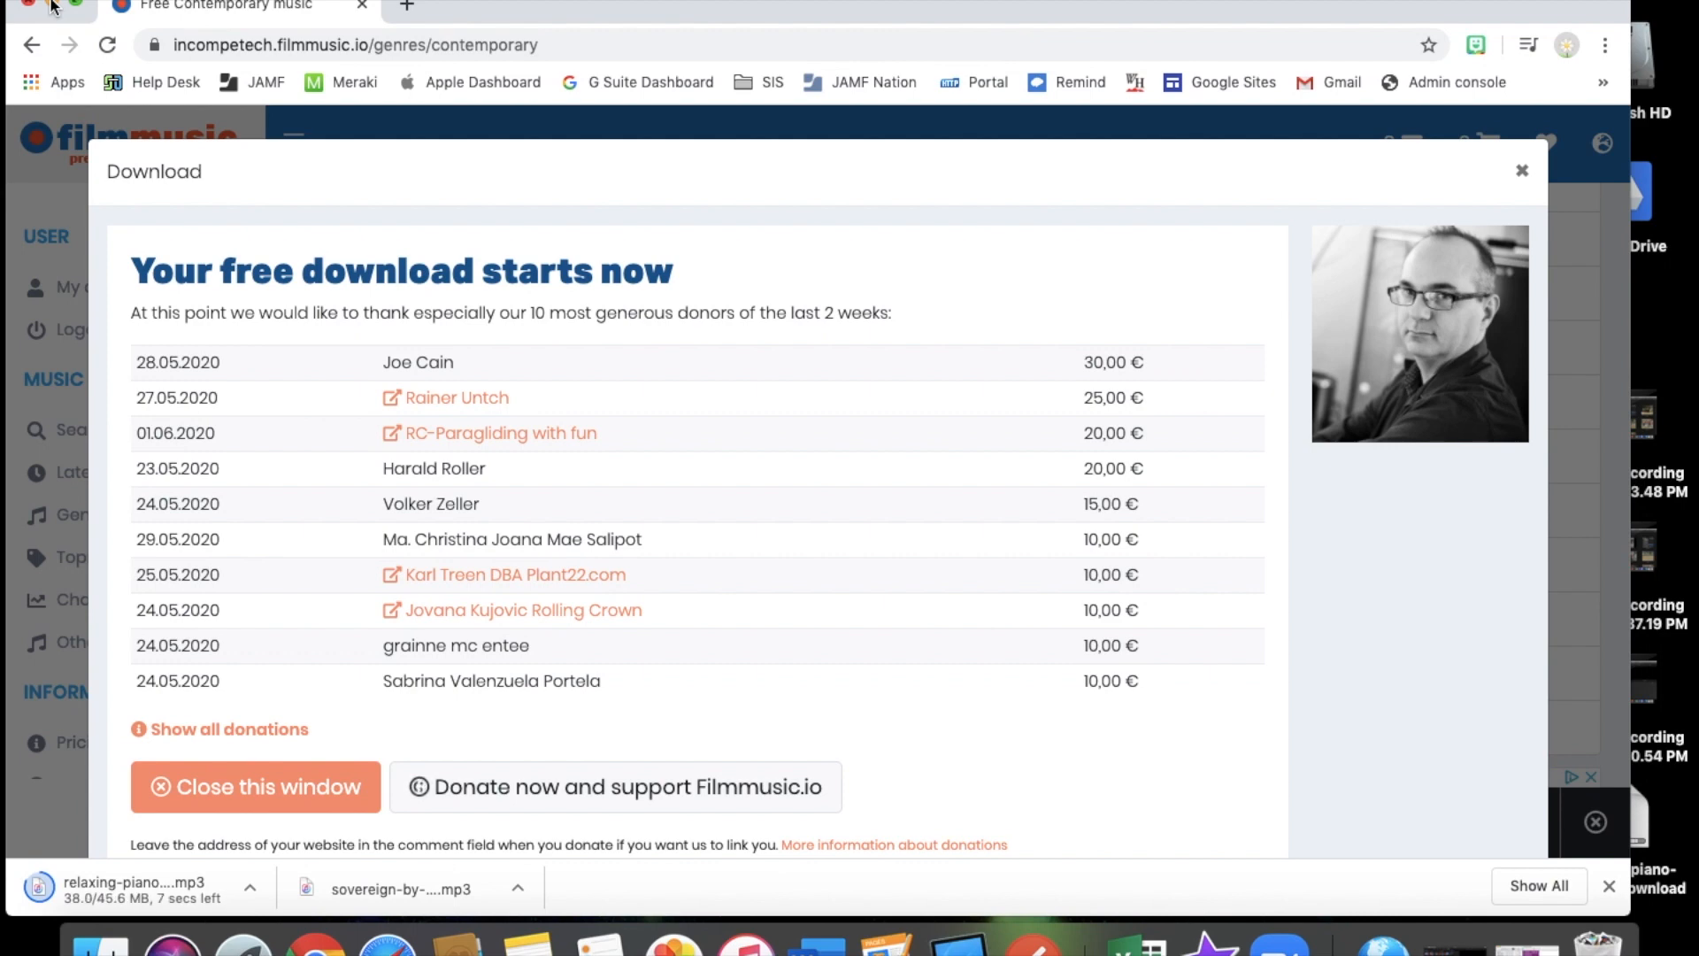
Minimize the browser, switch back to iMovie, and move its window aside to expose the MP3 files on the desktop
{"action": "left_click", "coordinate": [51, 5]}
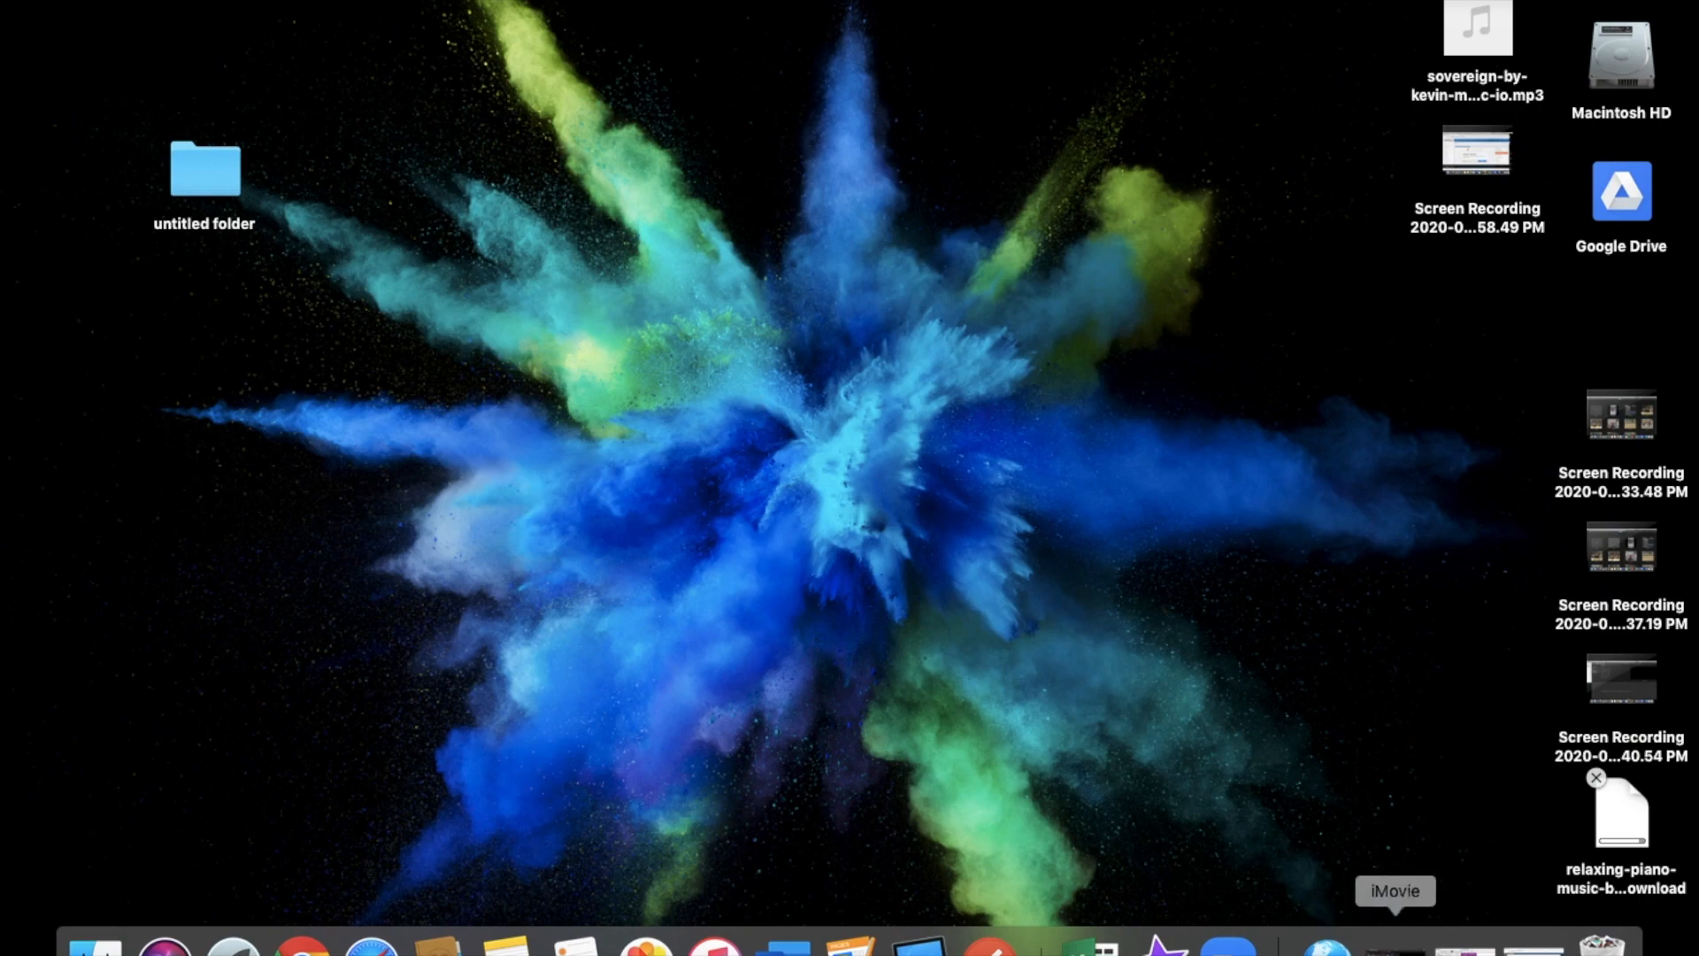
{"action": "left_click", "coordinate": [1395, 947]}
{"action": "left_click_drag", "start_coordinate": [1108, 3], "coordinate": [767, 18]}
{"action": "mouse_move", "coordinate": [1637, 845]}
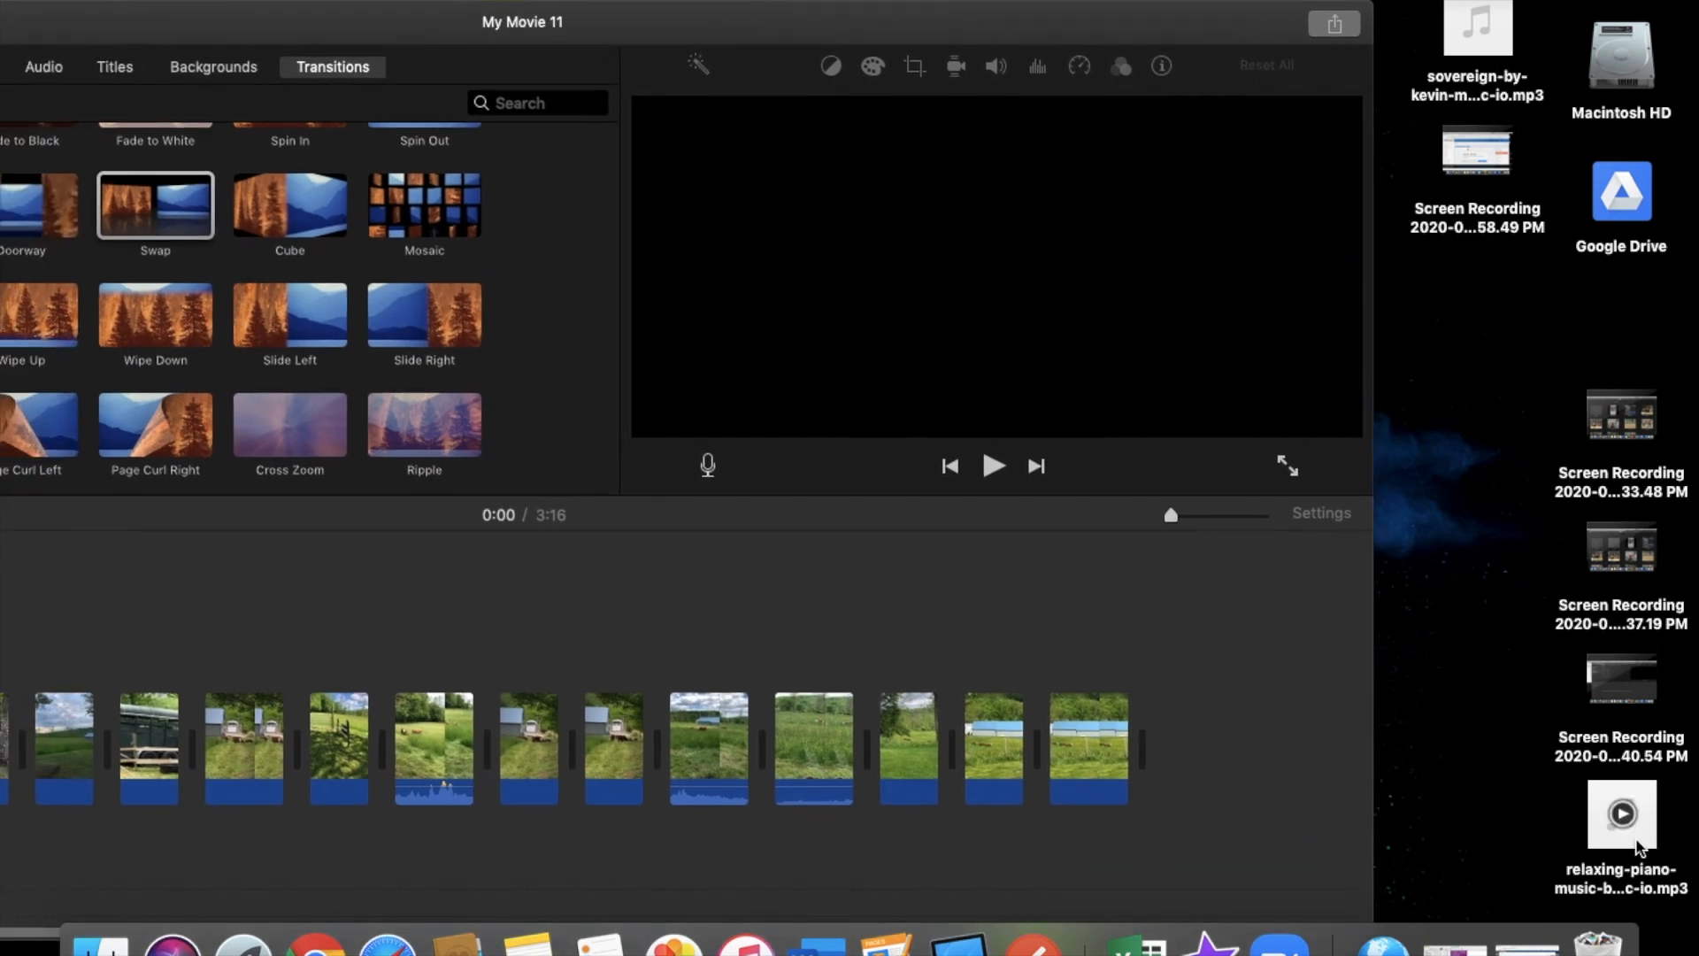
{"action": "left_click_drag", "start_coordinate": [1235, 27], "coordinate": [1317, 10]}
Add the sovereign MP3 from the desktop as the movie's background audio and align it with the start of the timeline
{"action": "left_click", "coordinate": [1486, 40]}
{"action": "left_click_drag", "start_coordinate": [1486, 40], "coordinate": [250, 857]}
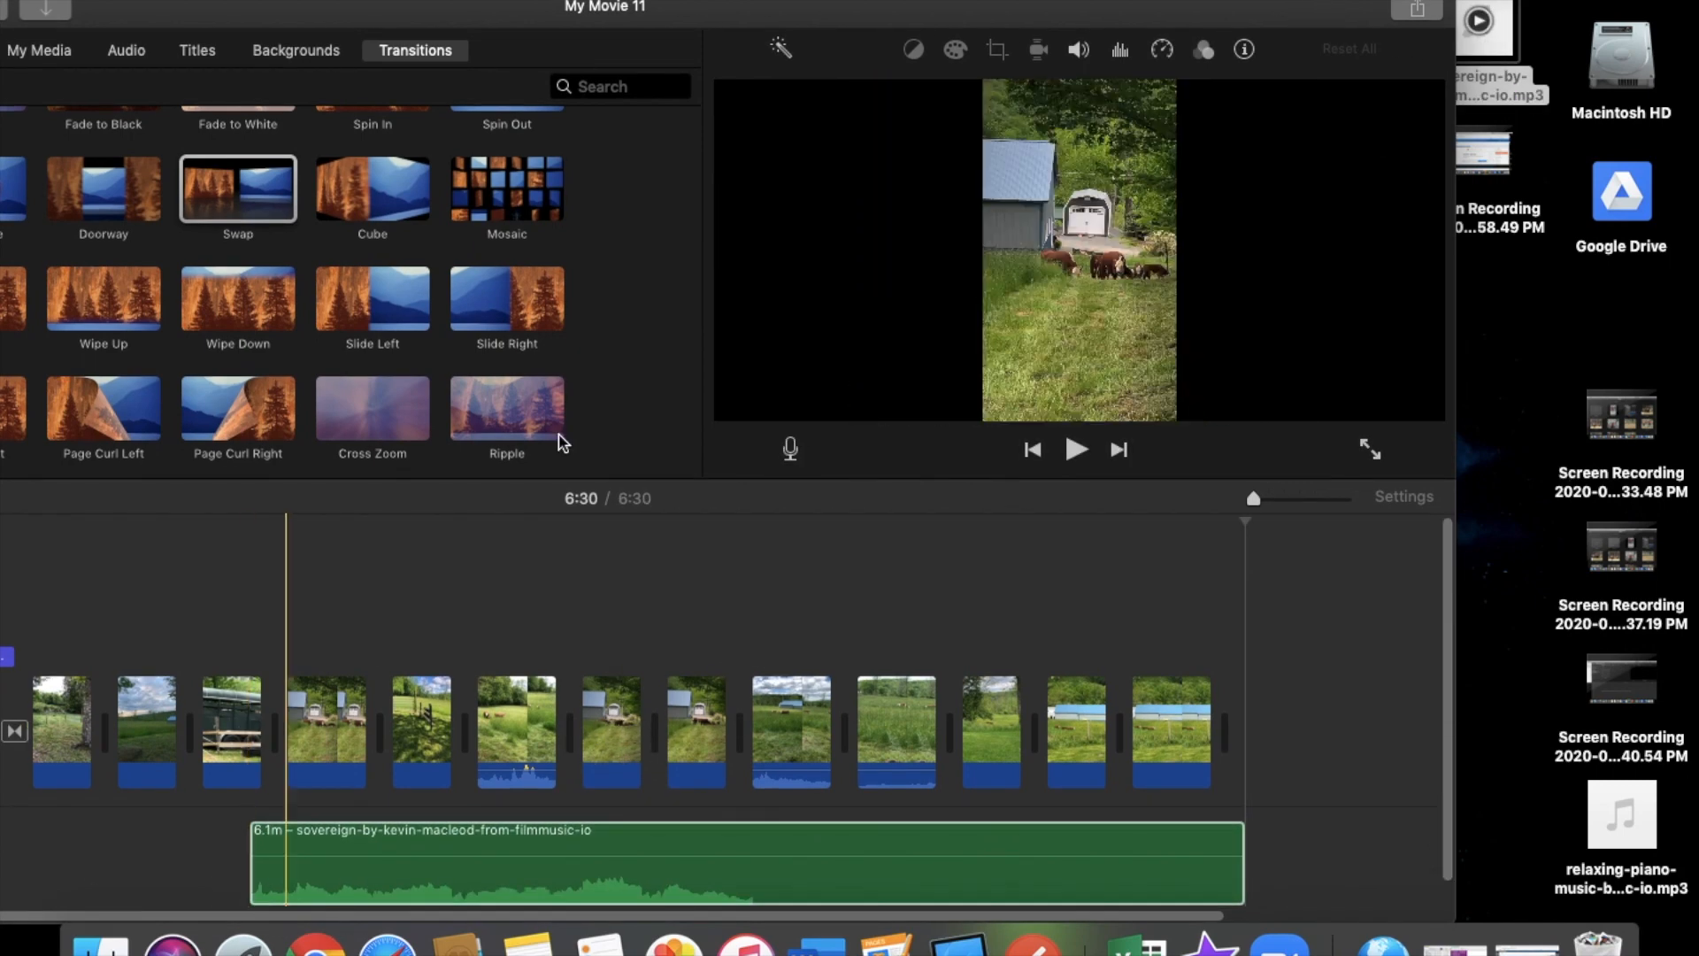
{"action": "left_click_drag", "start_coordinate": [671, 8], "coordinate": [1039, 6]}
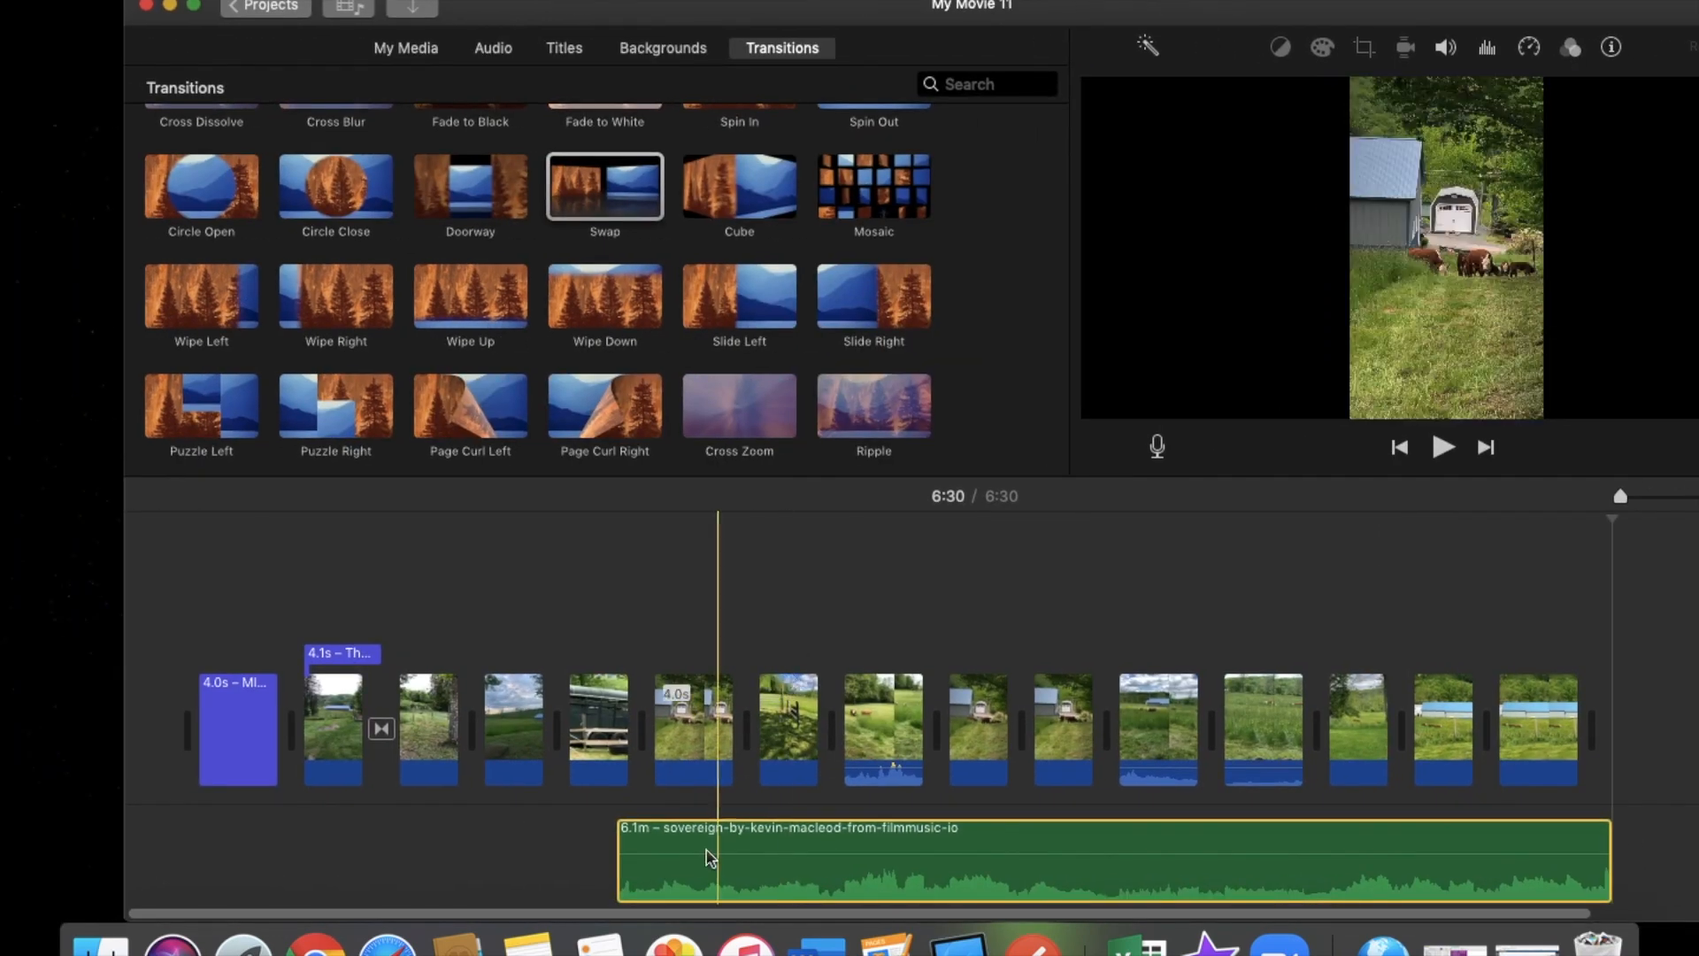
{"action": "left_click_drag", "start_coordinate": [687, 872], "coordinate": [223, 839]}
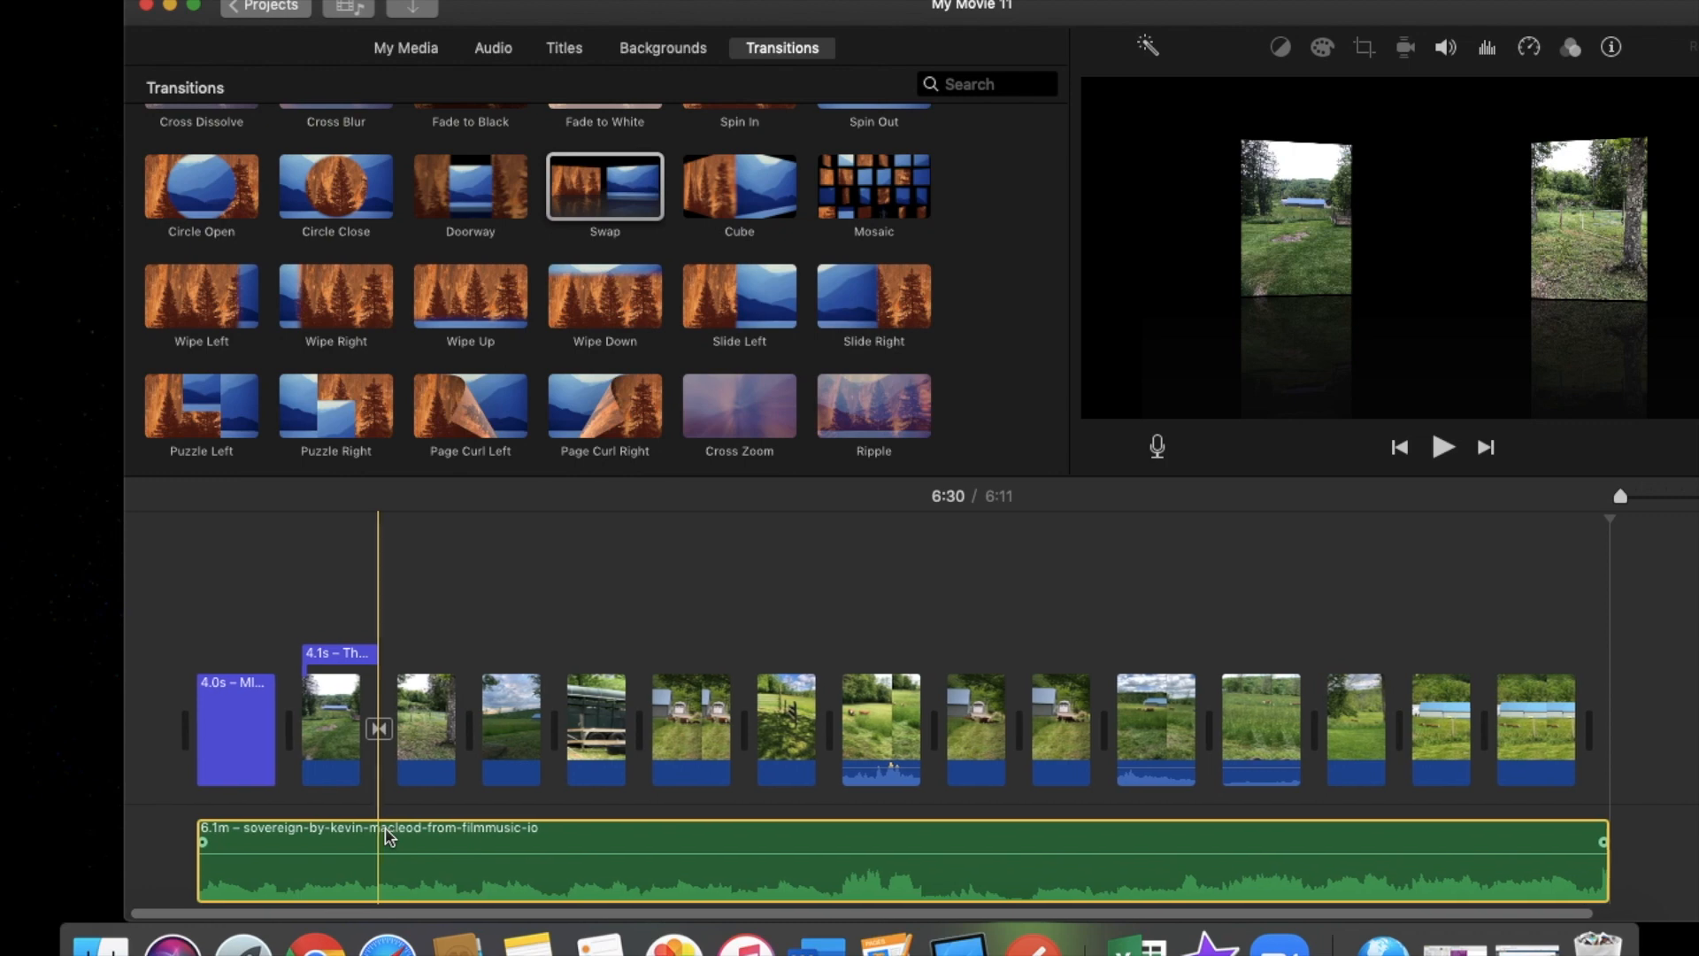
Add a long fade-out to the sovereign music clip, beginning near the end of the fifth-to-last clip
{"action": "scroll", "coordinate": [386, 830], "scroll_direction": "right", "scroll_amount": 2}
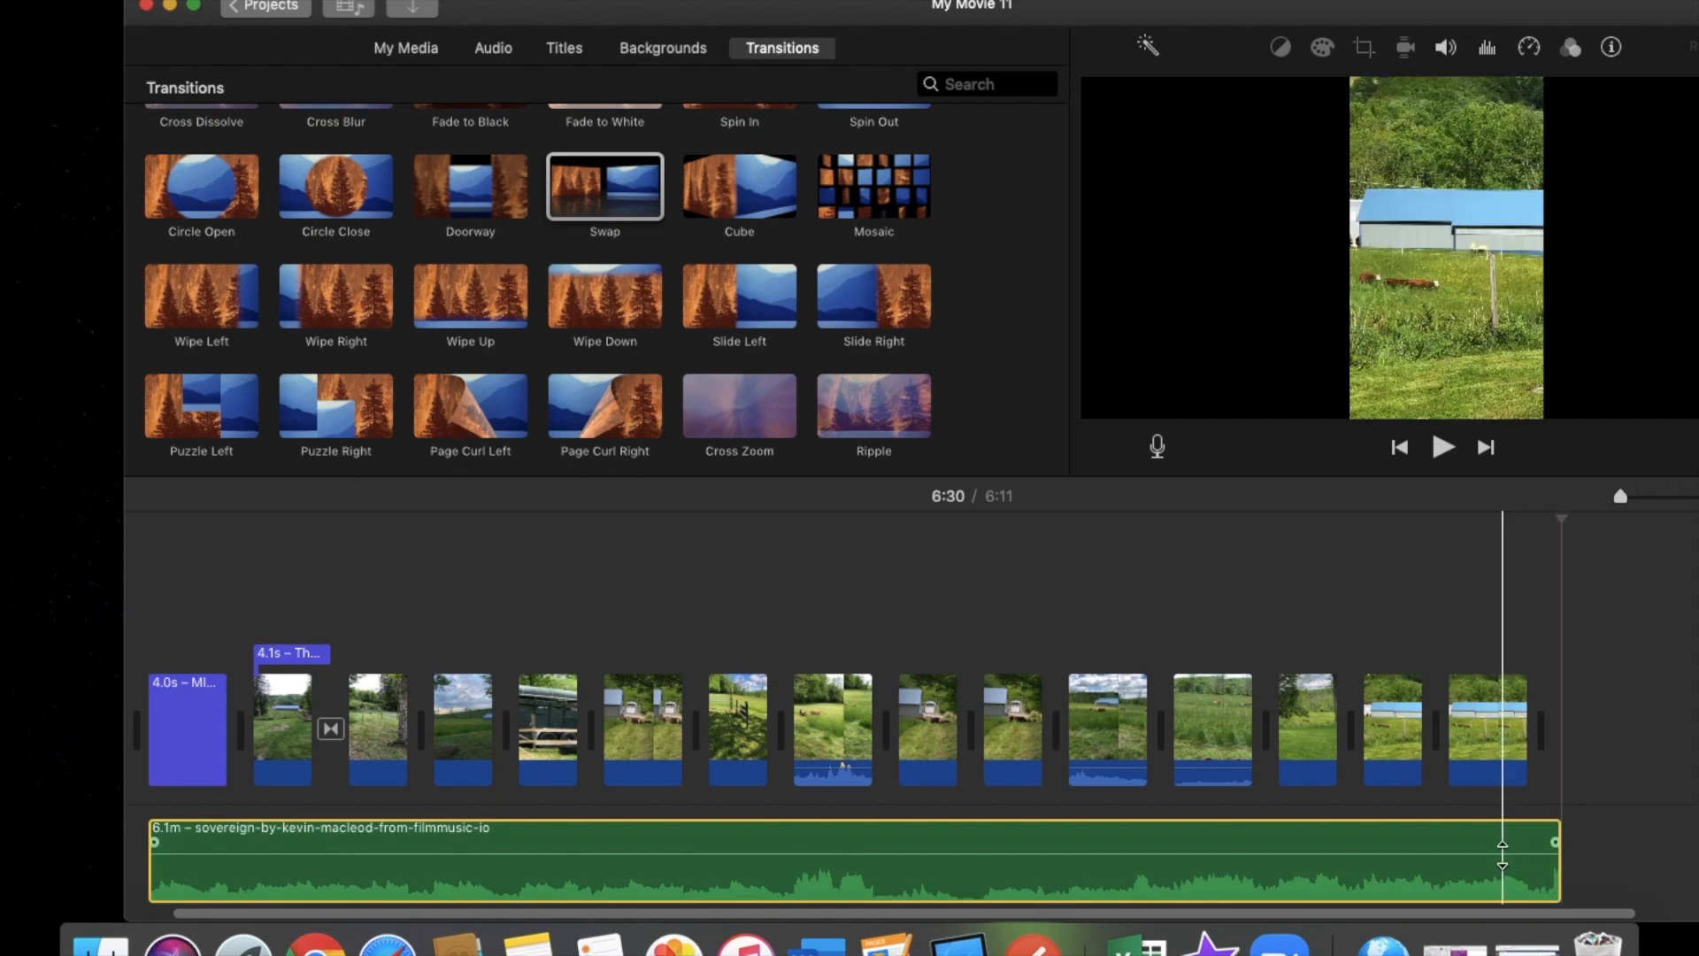
{"action": "left_click_drag", "start_coordinate": [1555, 845], "coordinate": [1159, 865]}
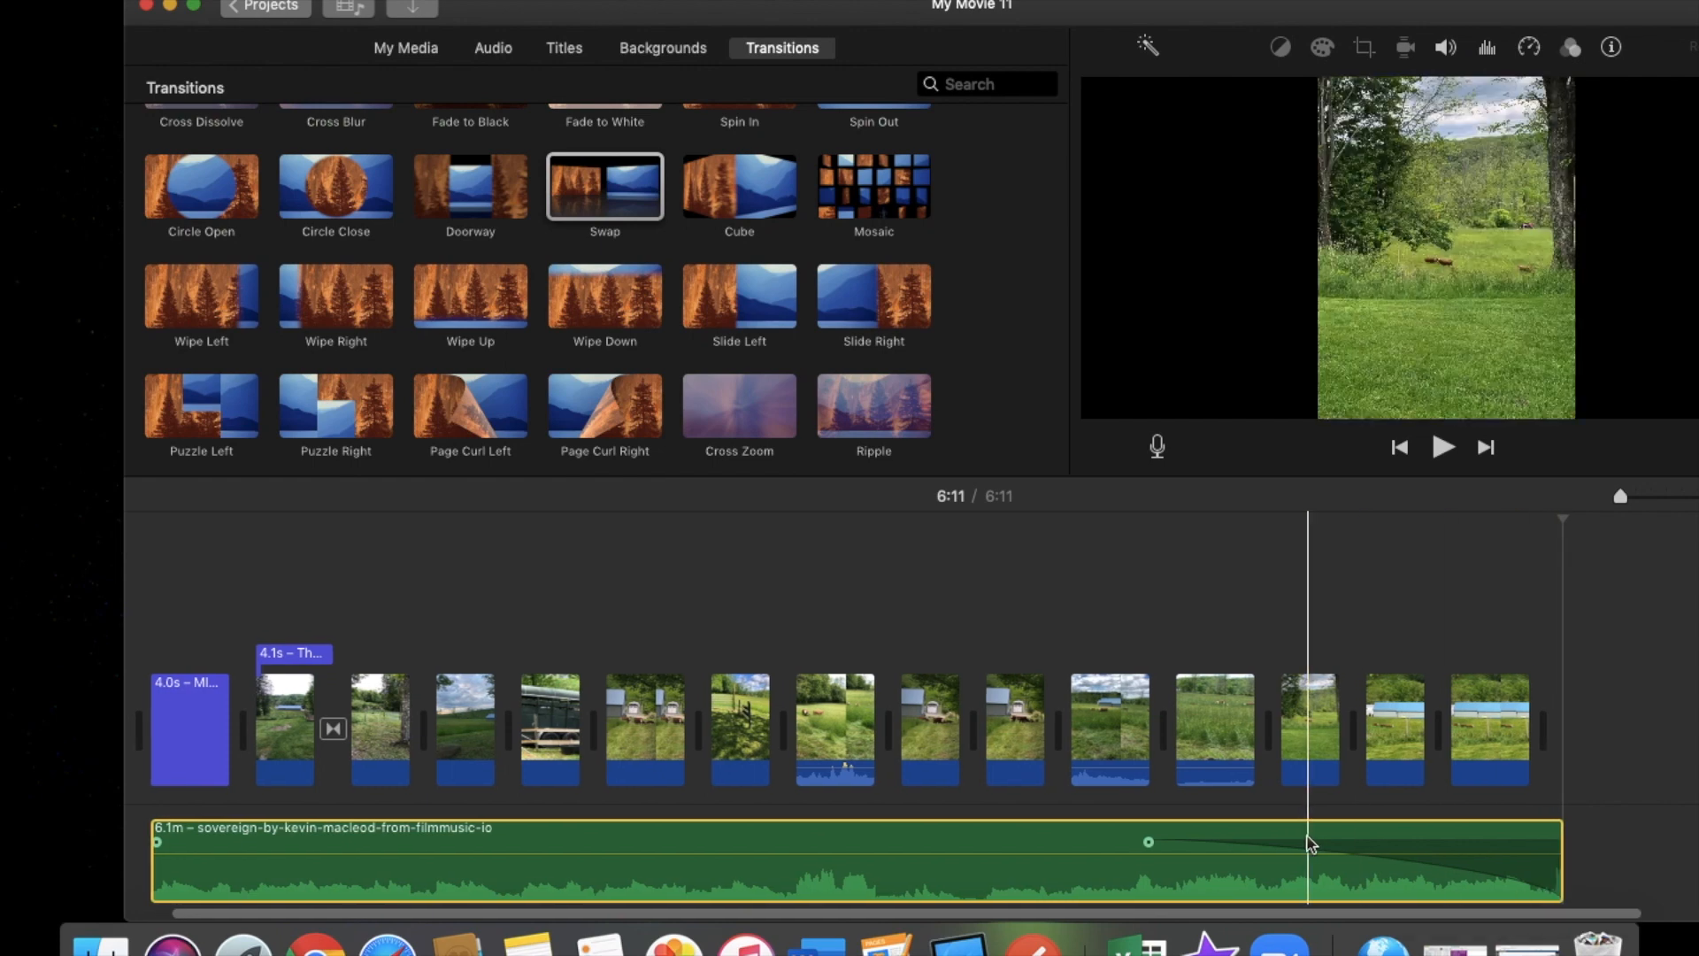
{"action": "scroll", "coordinate": [1310, 841], "scroll_direction": "left", "scroll_amount": 2}
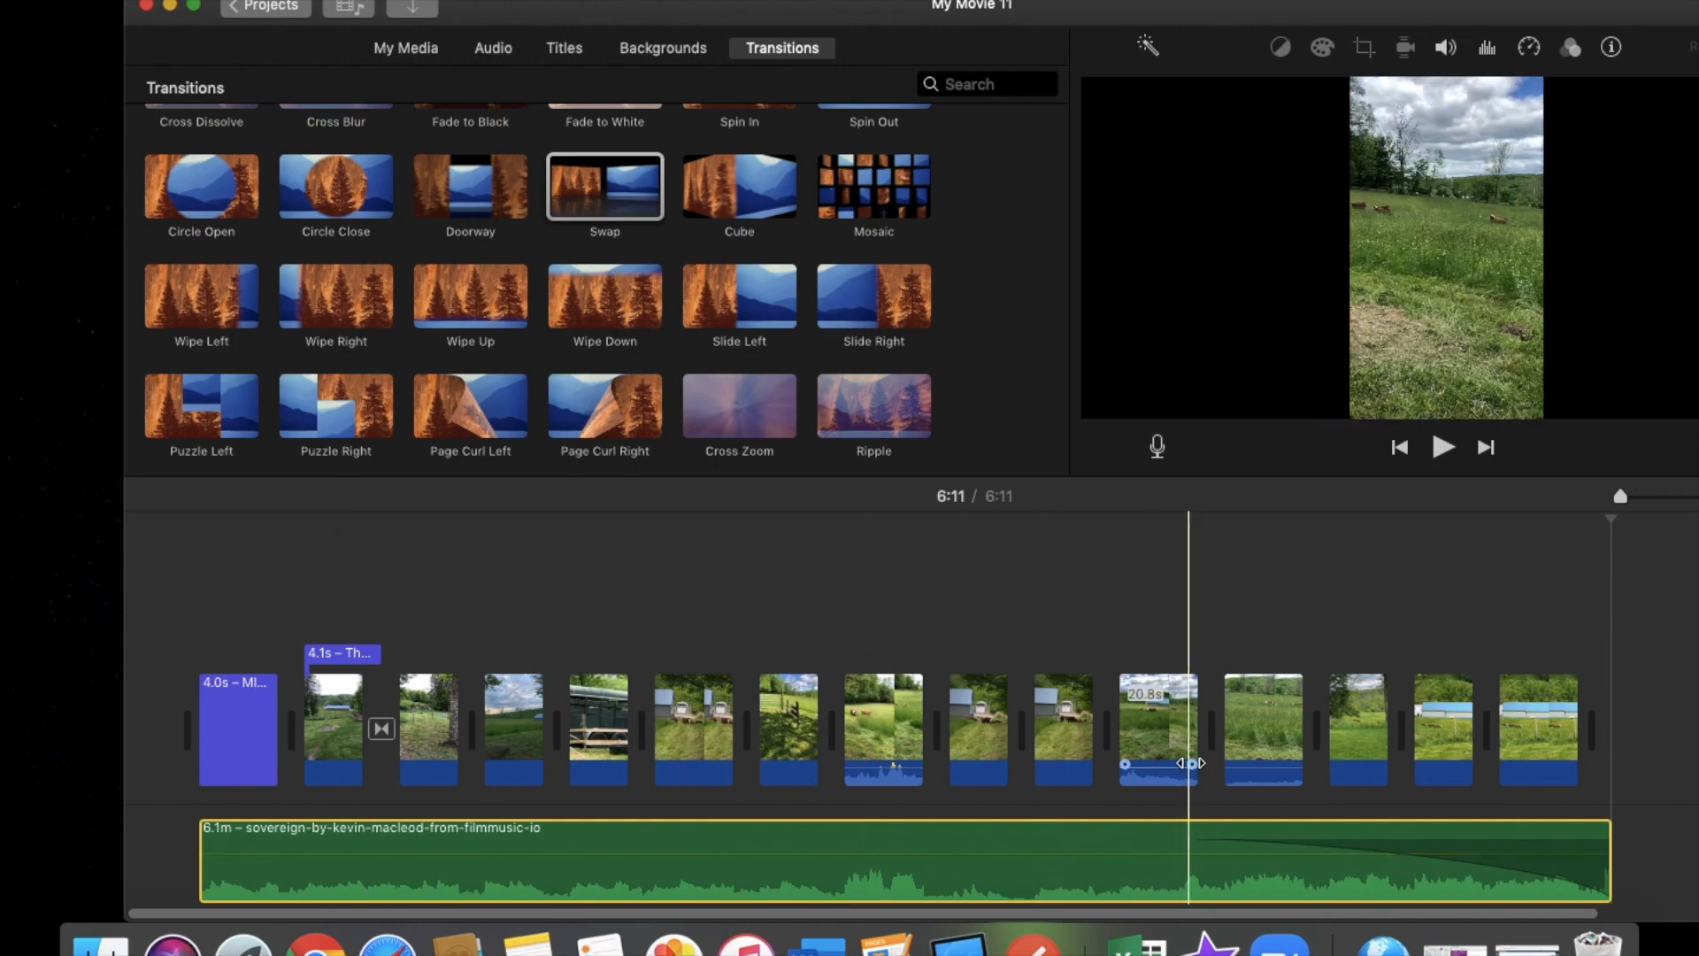
Detach the audio from the 1.8-minute video clip showing cows in the field and delete the detached audio track
{"action": "left_click", "coordinate": [1153, 733]}
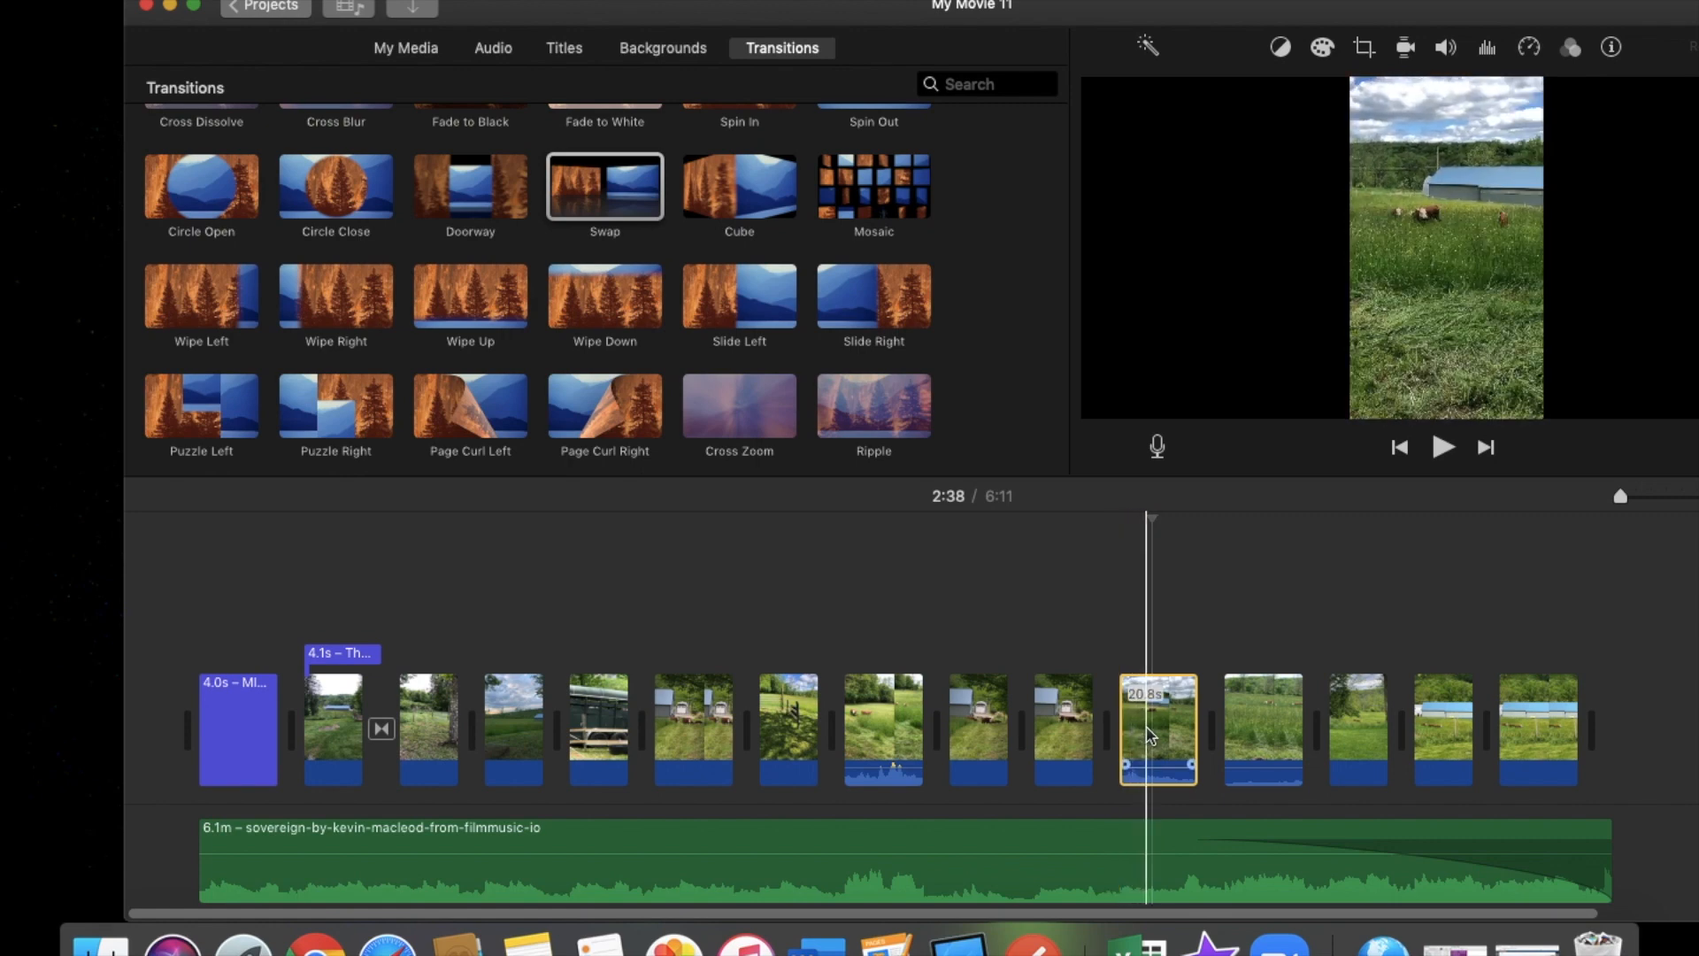
{"action": "left_click", "coordinate": [607, 733]}
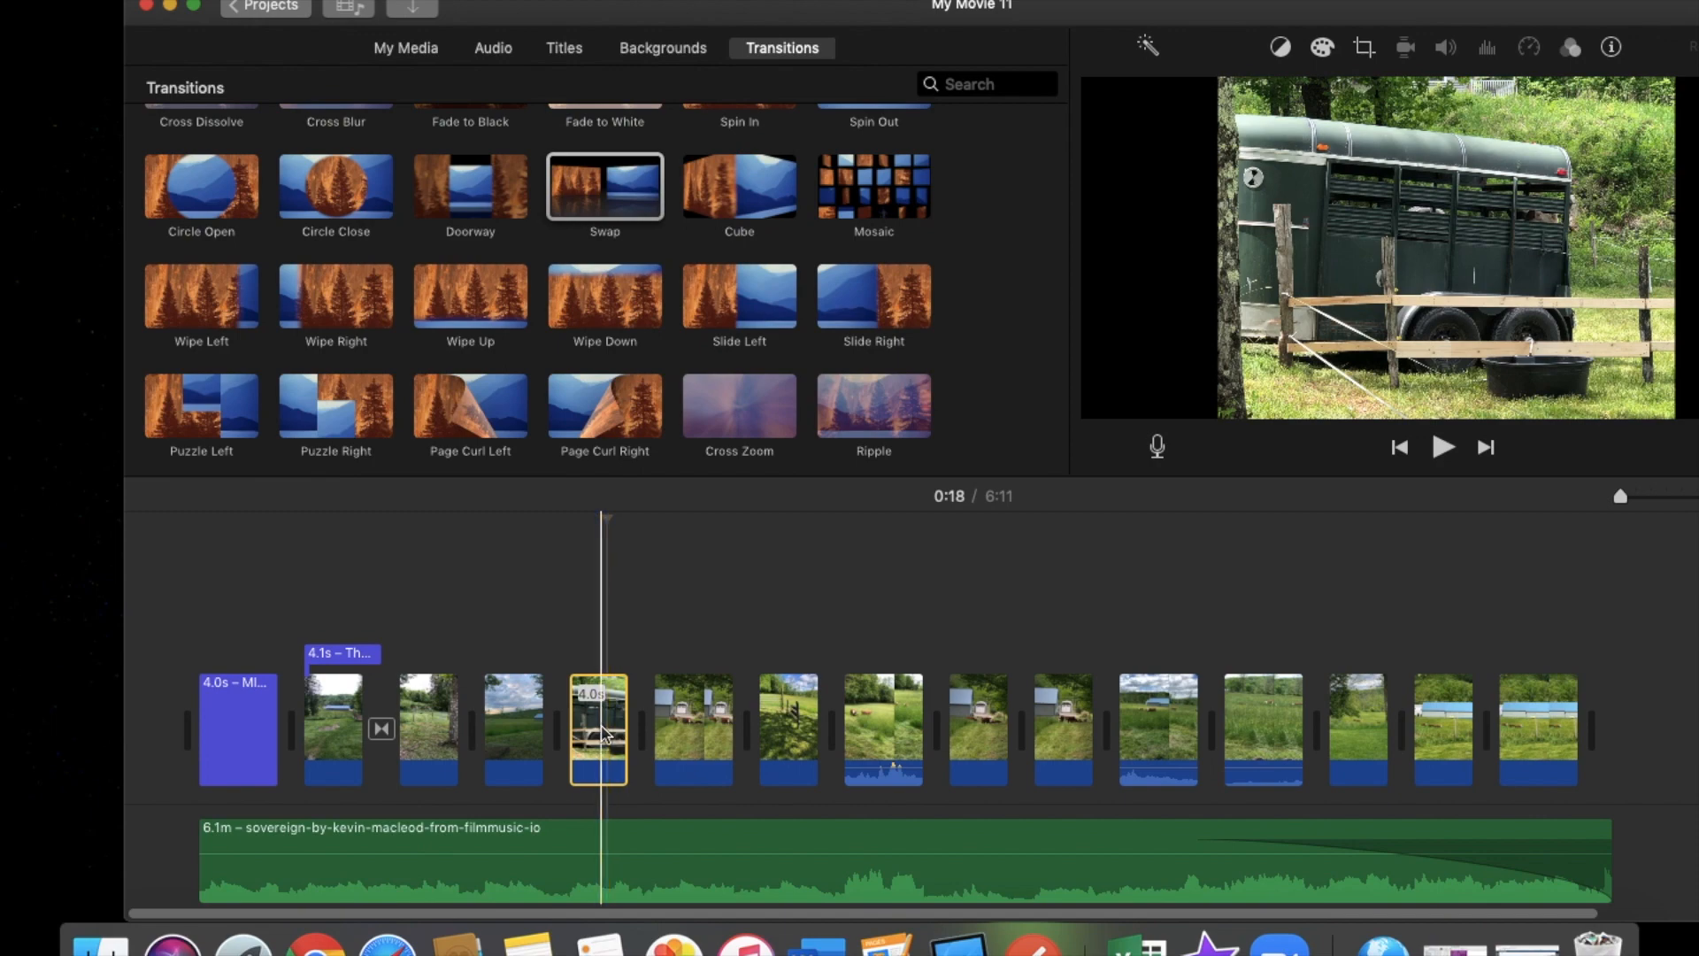
{"action": "left_click", "coordinate": [867, 741]}
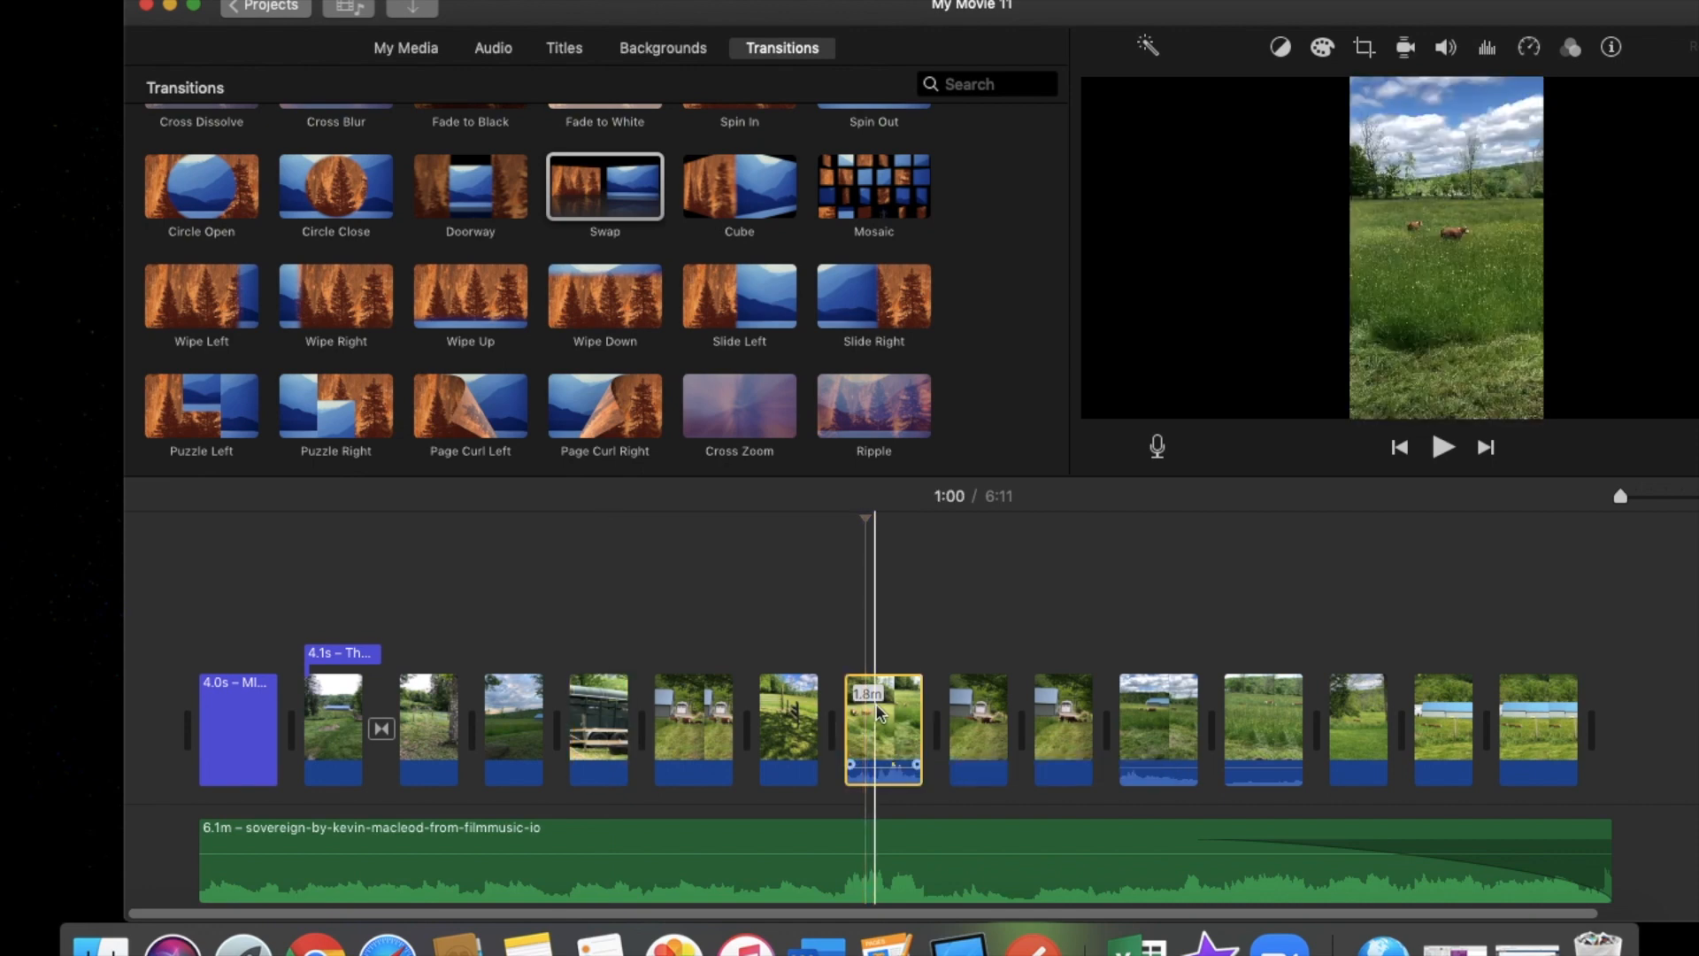
{"action": "right_click", "coordinate": [879, 713]}
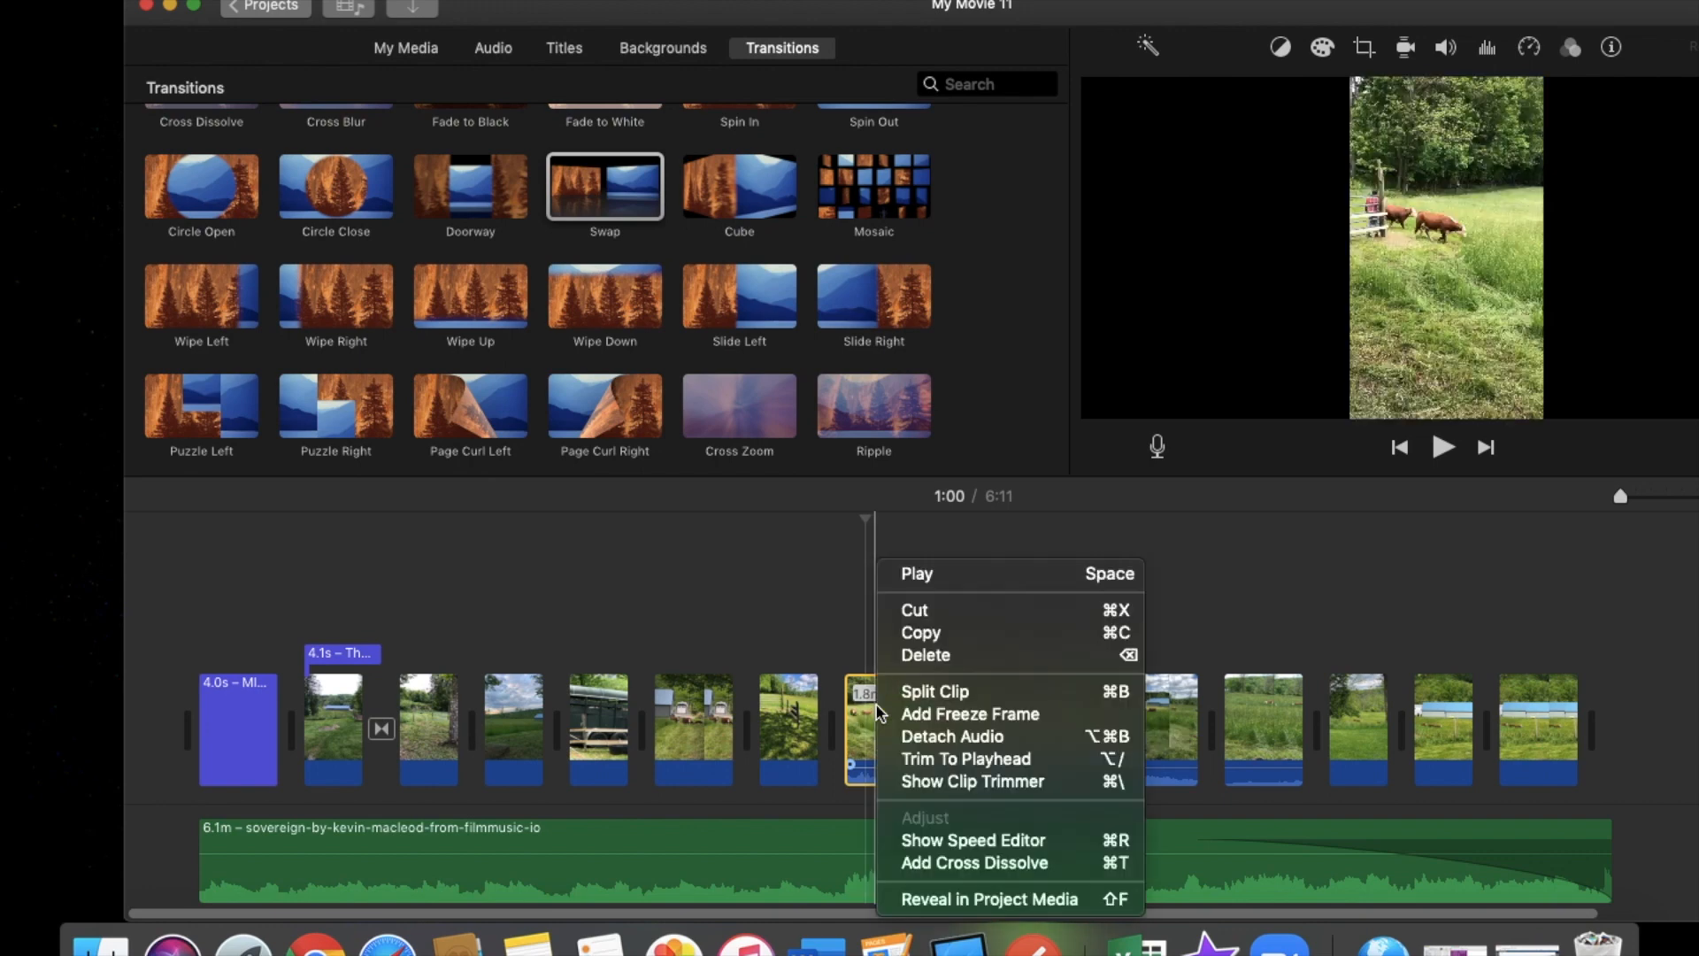
{"action": "left_click", "coordinate": [931, 736]}
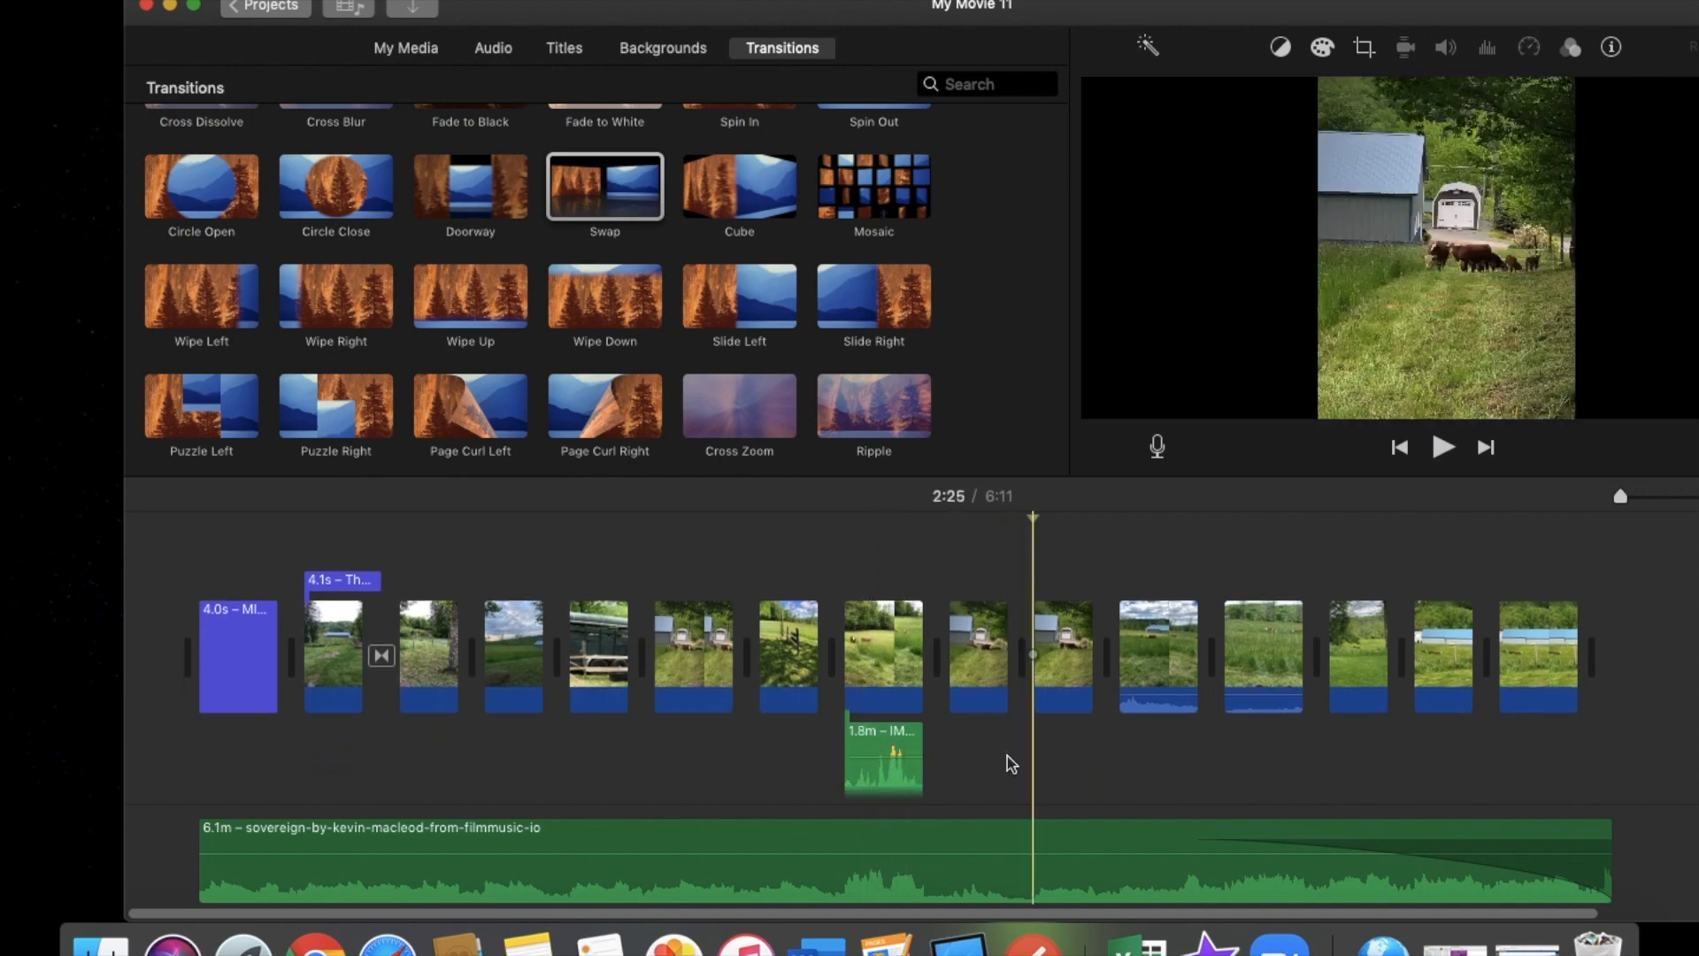
{"action": "left_click", "coordinate": [867, 769]}
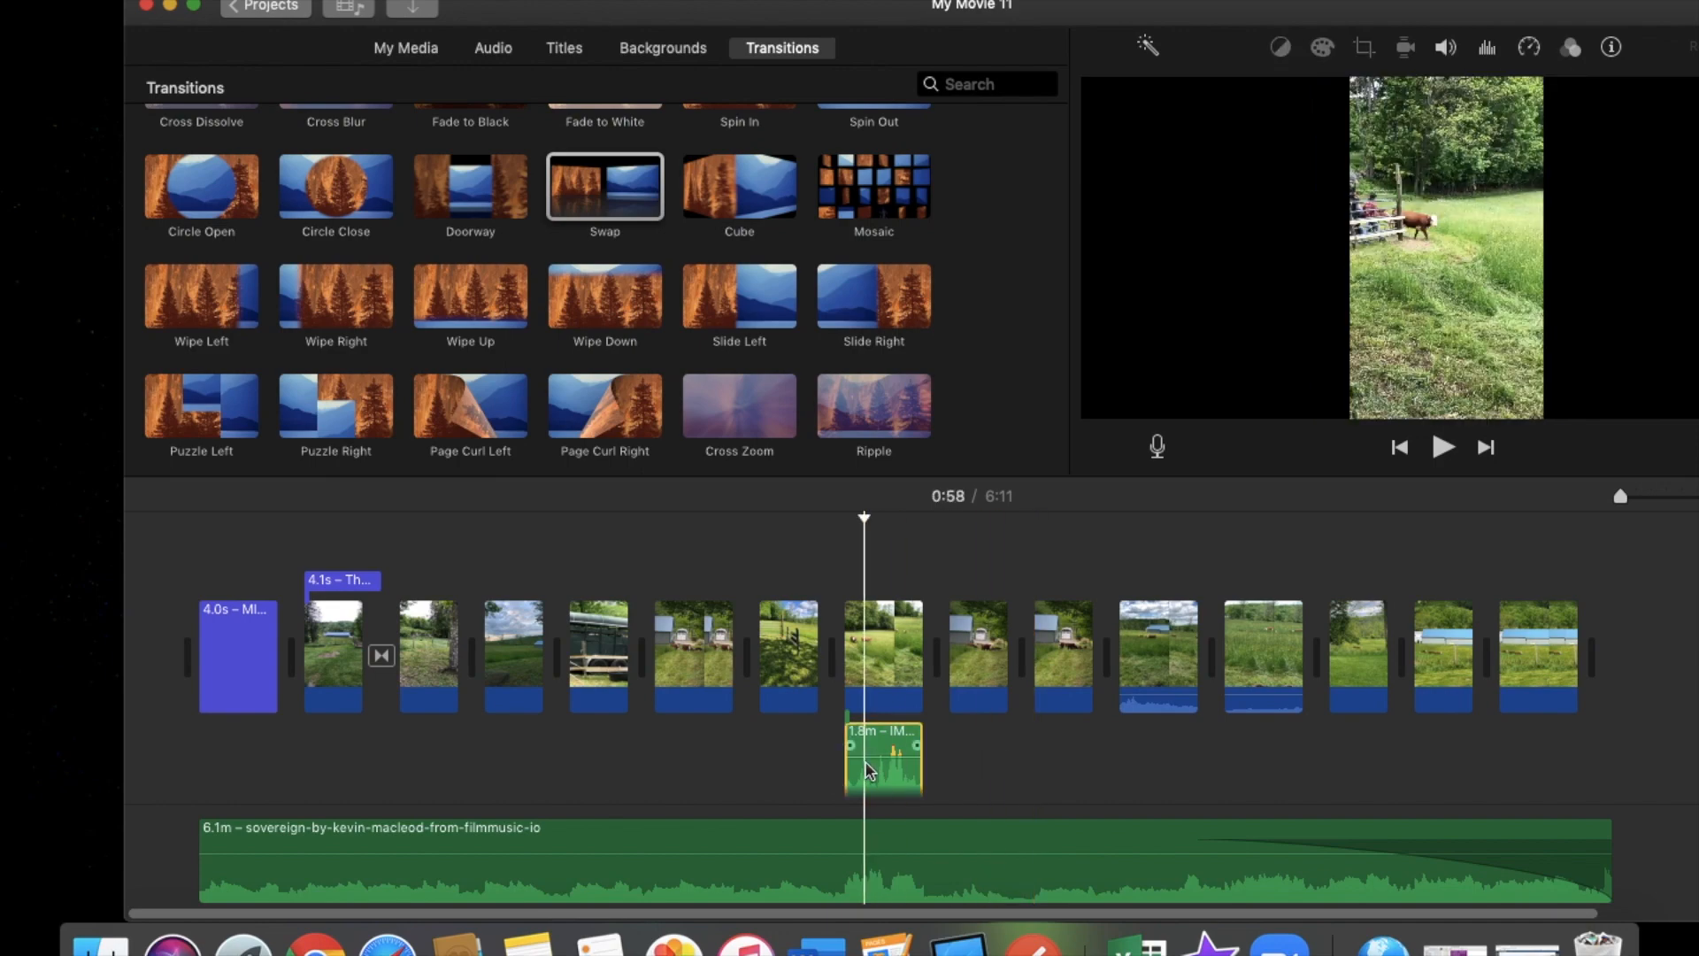
{"action": "key", "text": "Delete"}
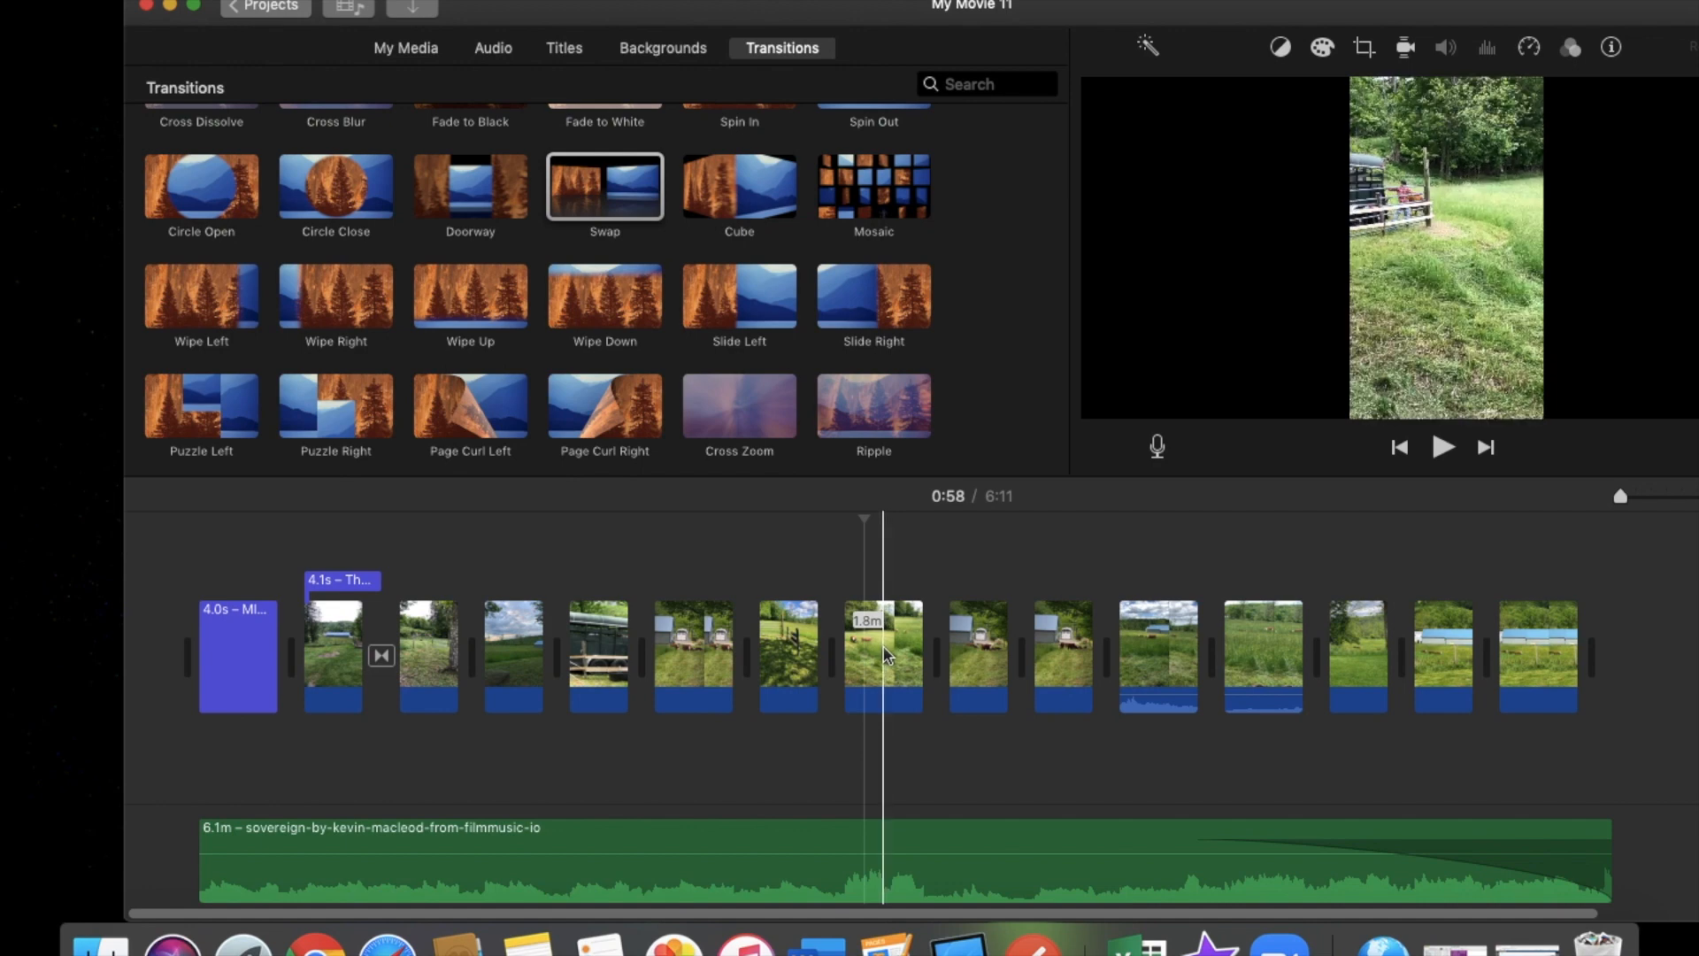
Split the 1.8-minute cow video clip at 1:15
{"action": "left_click", "coordinate": [880, 657]}
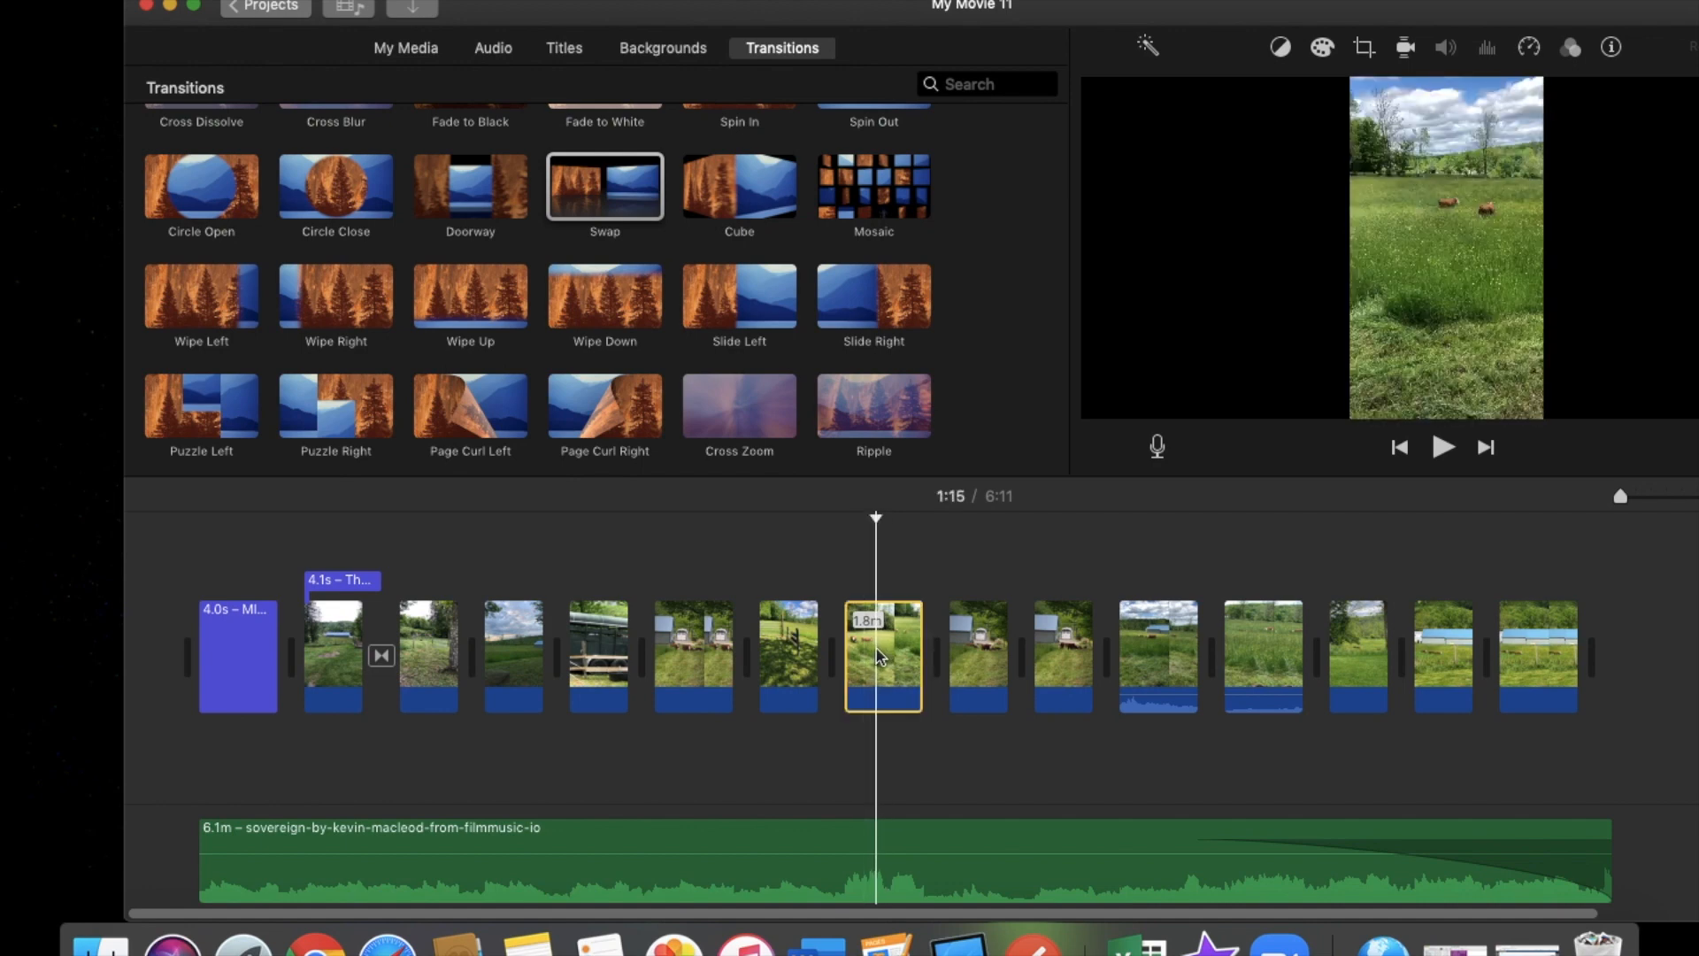
{"action": "right_click", "coordinate": [881, 657]}
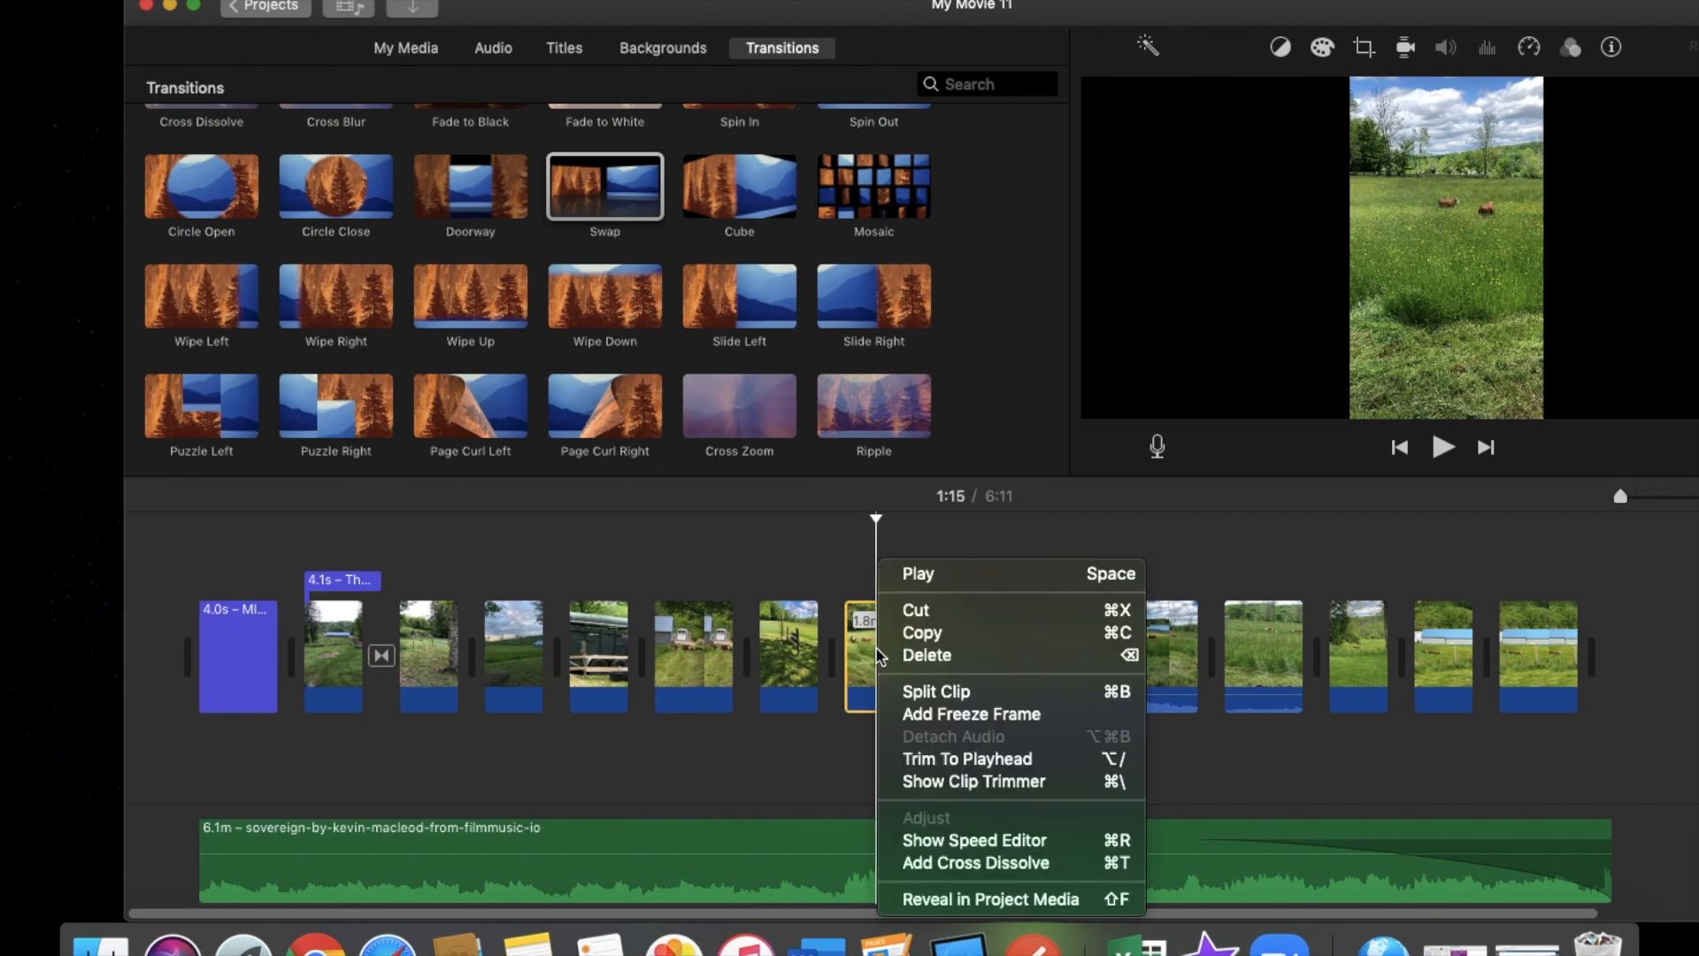
{"action": "left_click", "coordinate": [926, 692]}
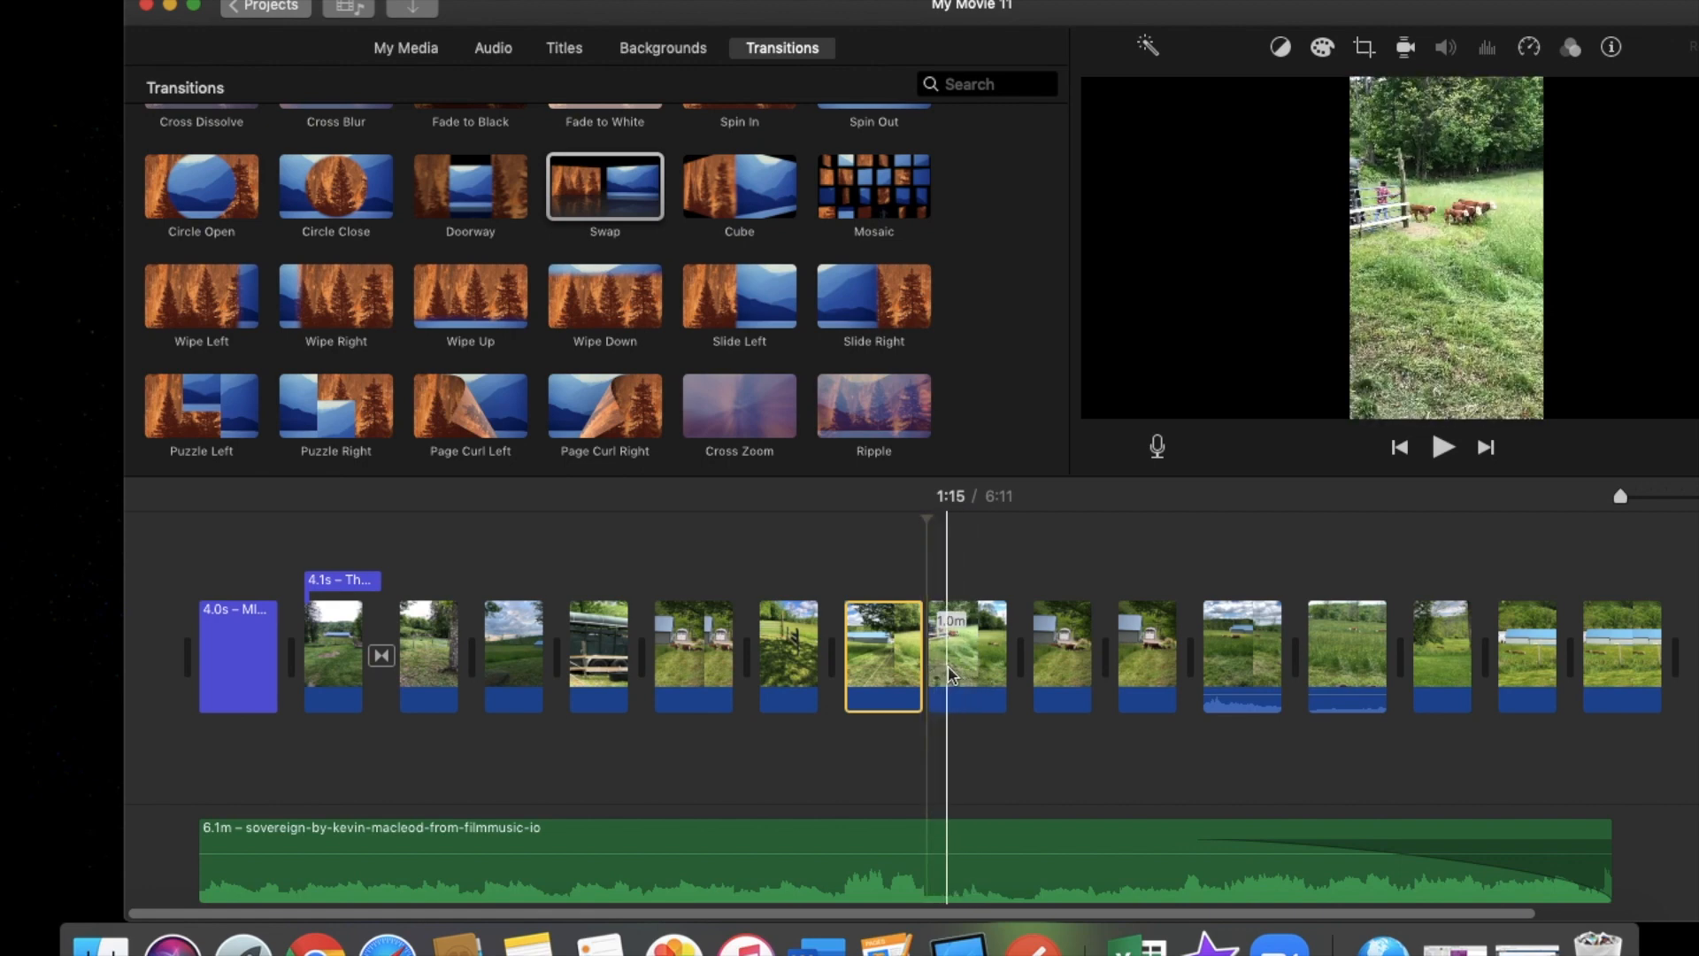
Split the second part of the cow video again at 1:32 and delete the middle section
{"action": "left_click", "coordinate": [950, 673]}
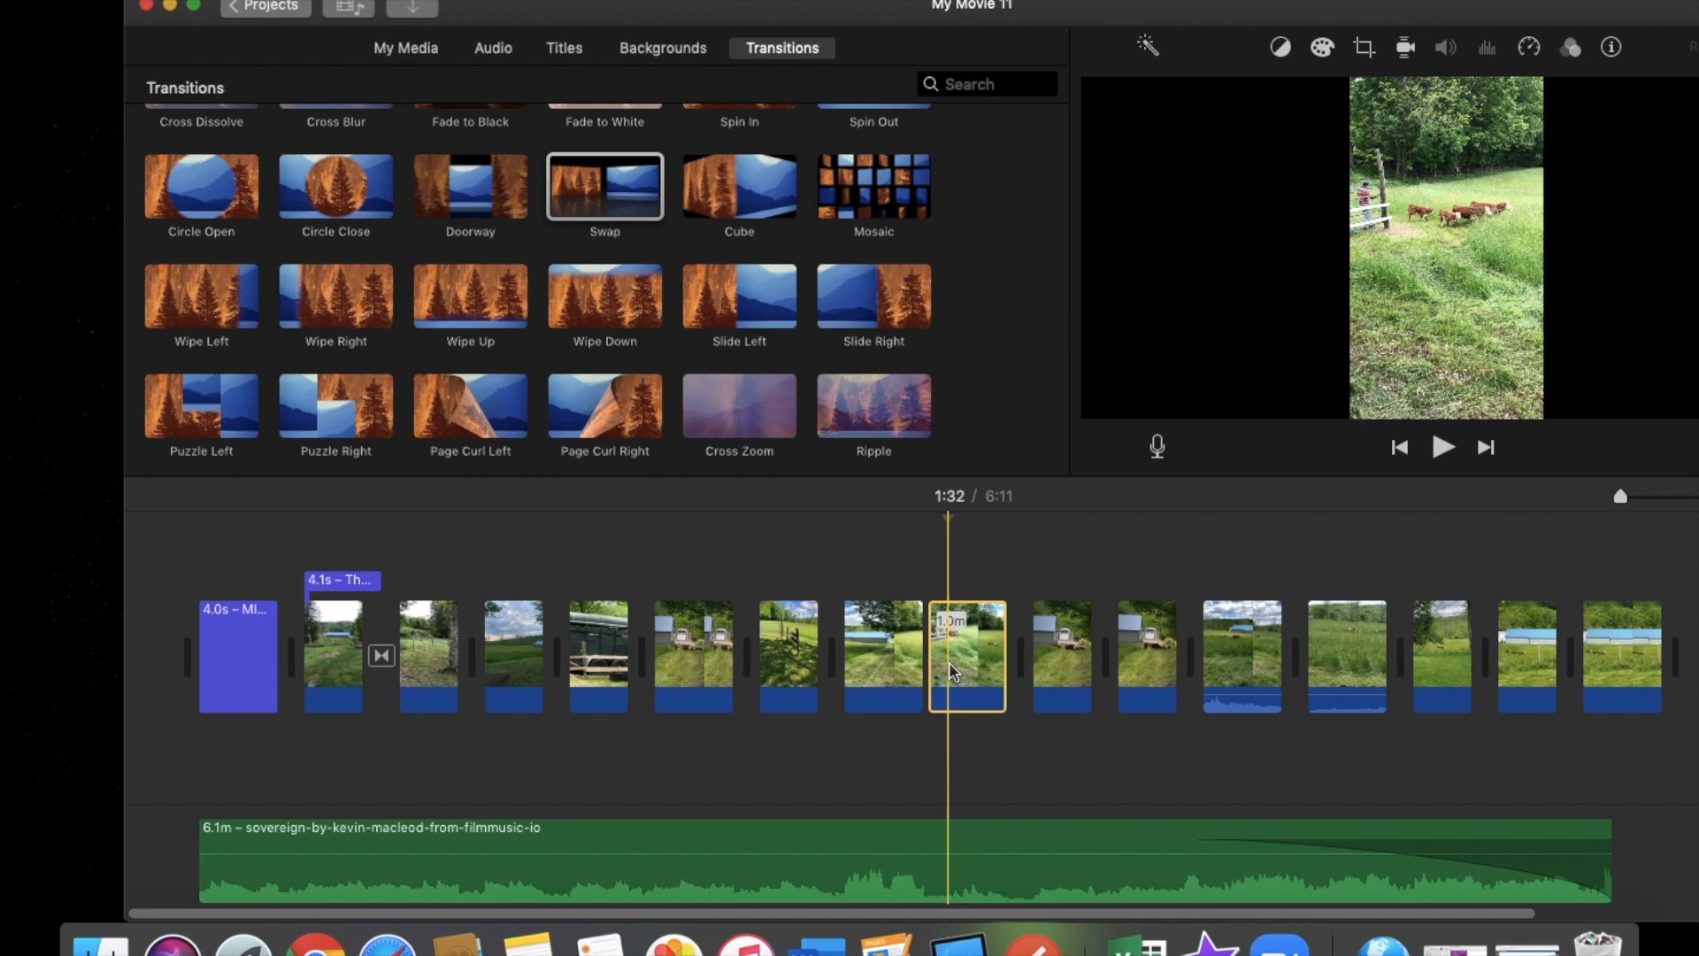
{"action": "right_click", "coordinate": [951, 673]}
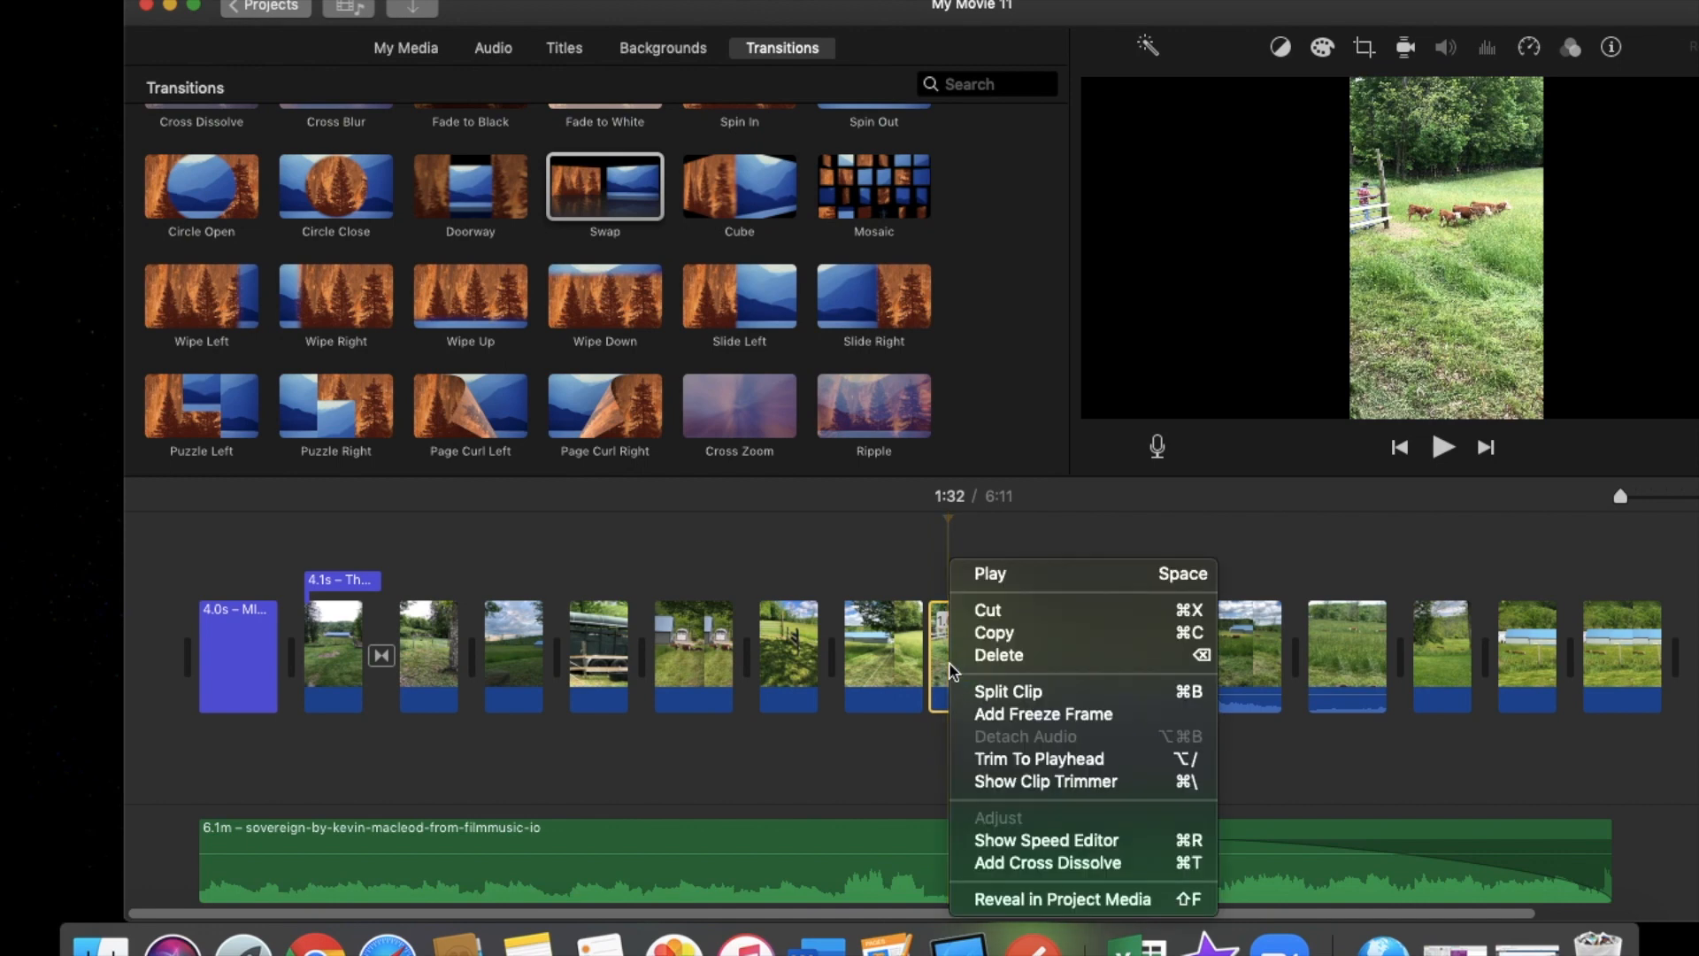
{"action": "left_click", "coordinate": [977, 691]}
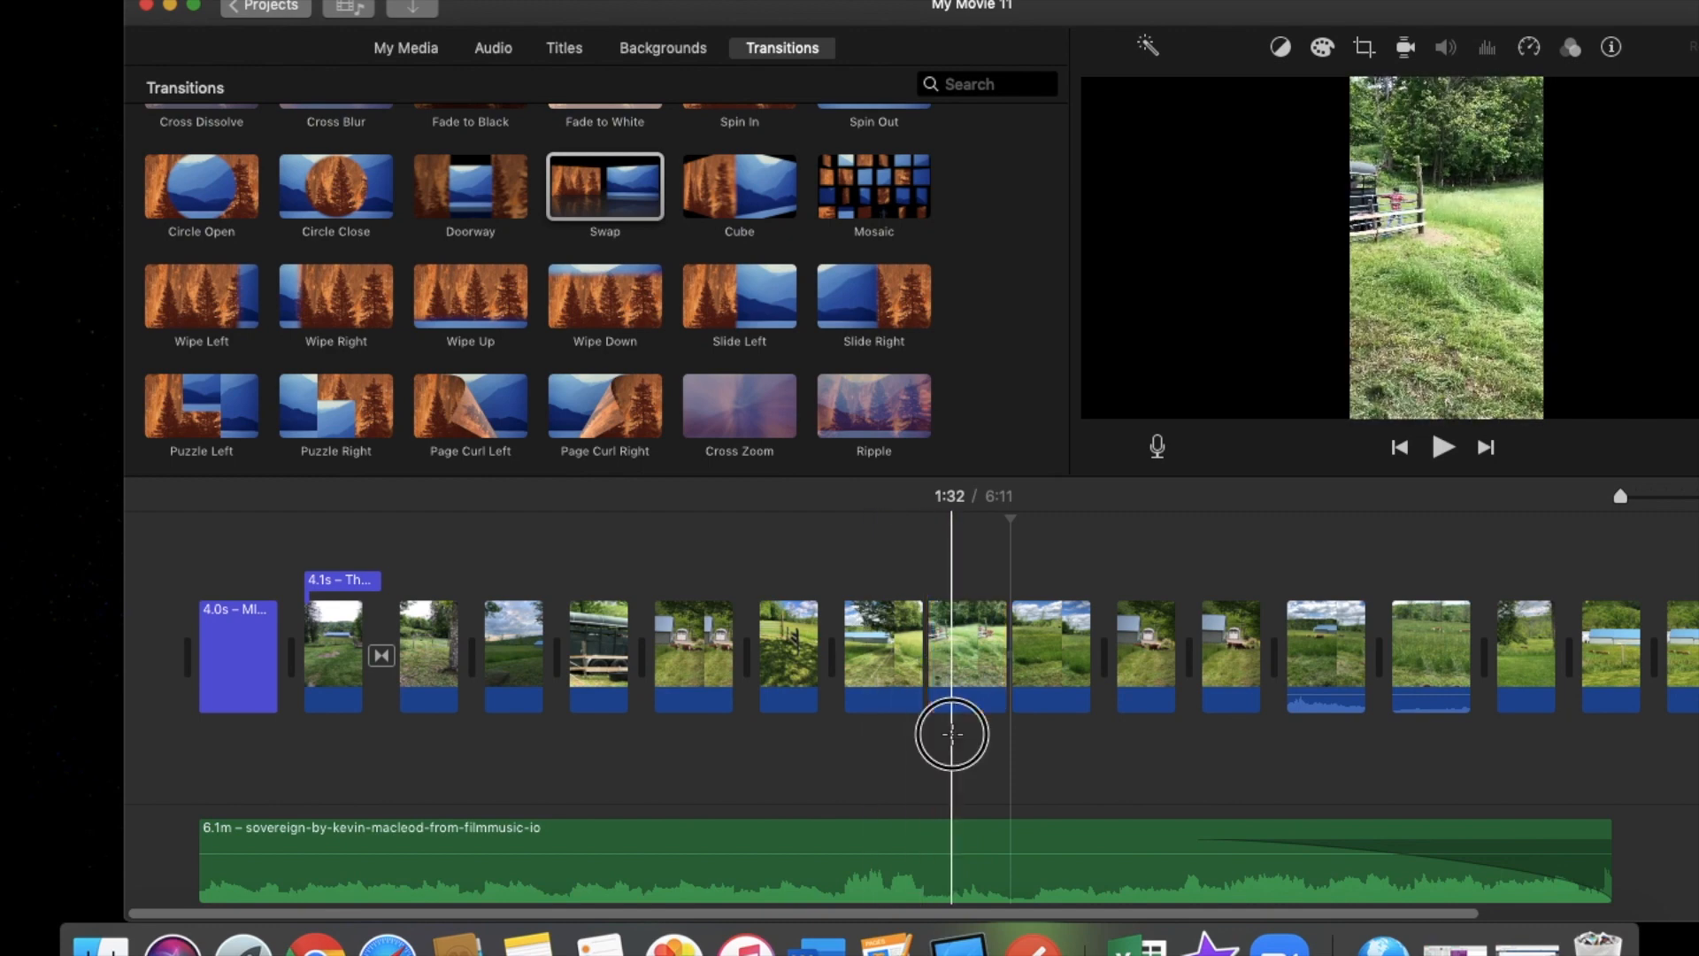
{"action": "left_click", "coordinate": [970, 677]}
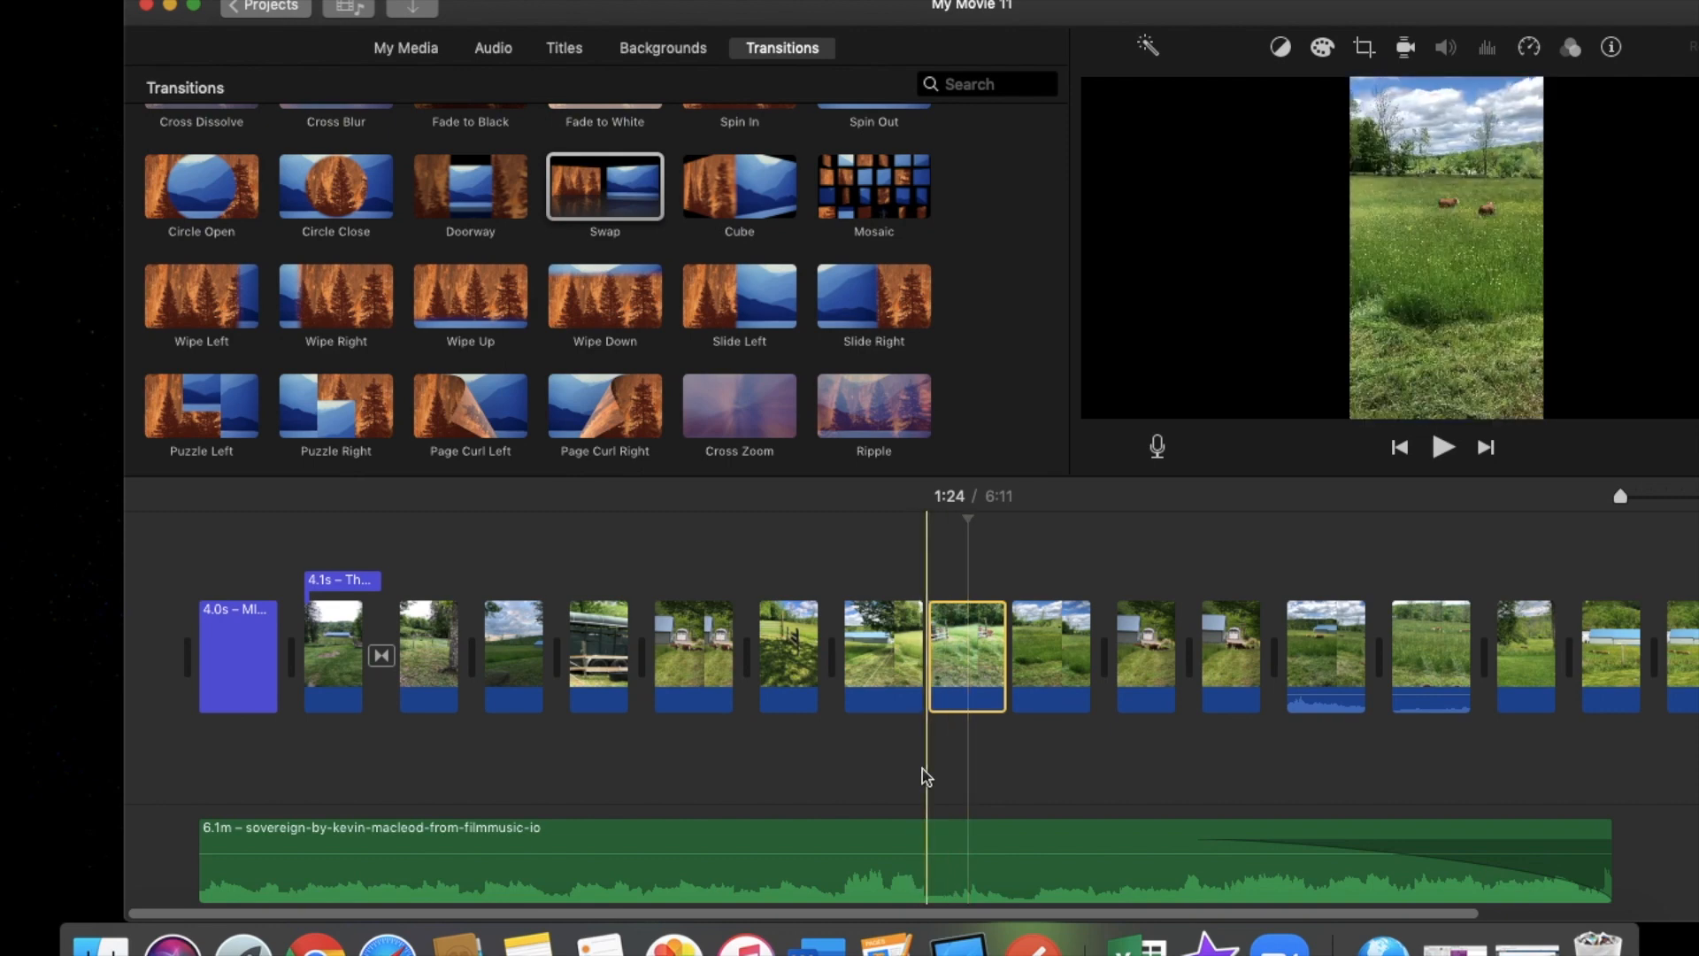
{"action": "key", "text": "Delete"}
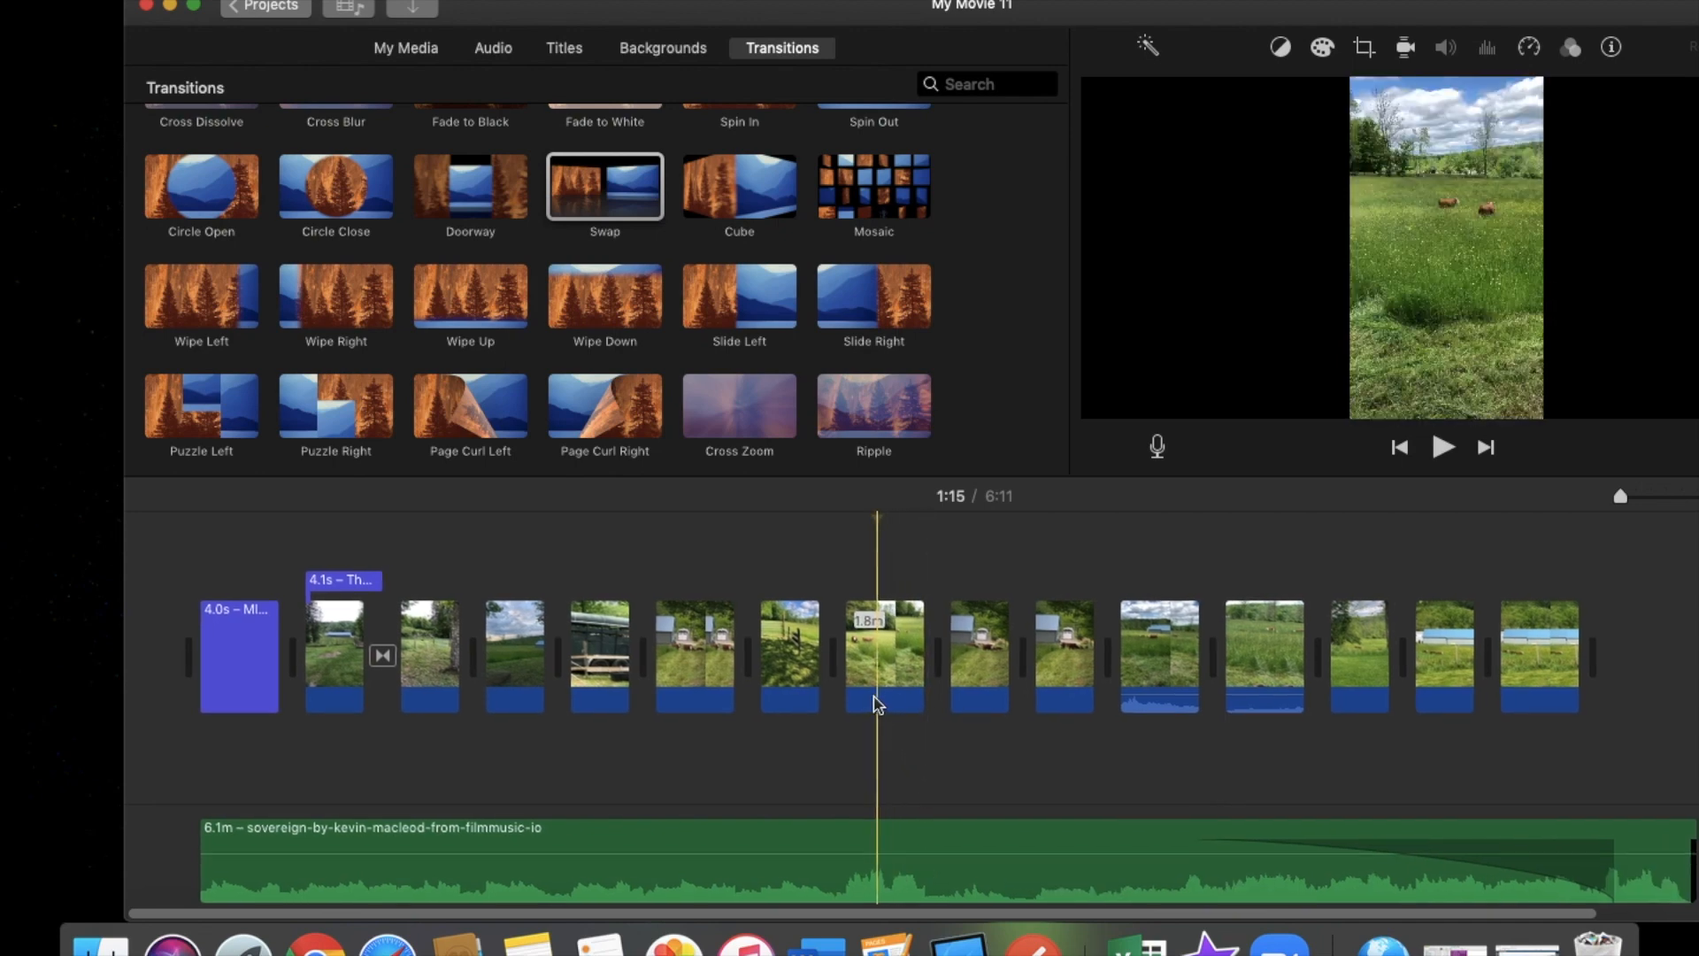
Try the Crop to Fill style on the third-to-last clip, moving the crop frame slightly lower
{"action": "scroll", "coordinate": [874, 704], "scroll_direction": "right", "scroll_amount": 2}
{"action": "scroll", "coordinate": [875, 703], "scroll_direction": "right", "scroll_amount": 10}
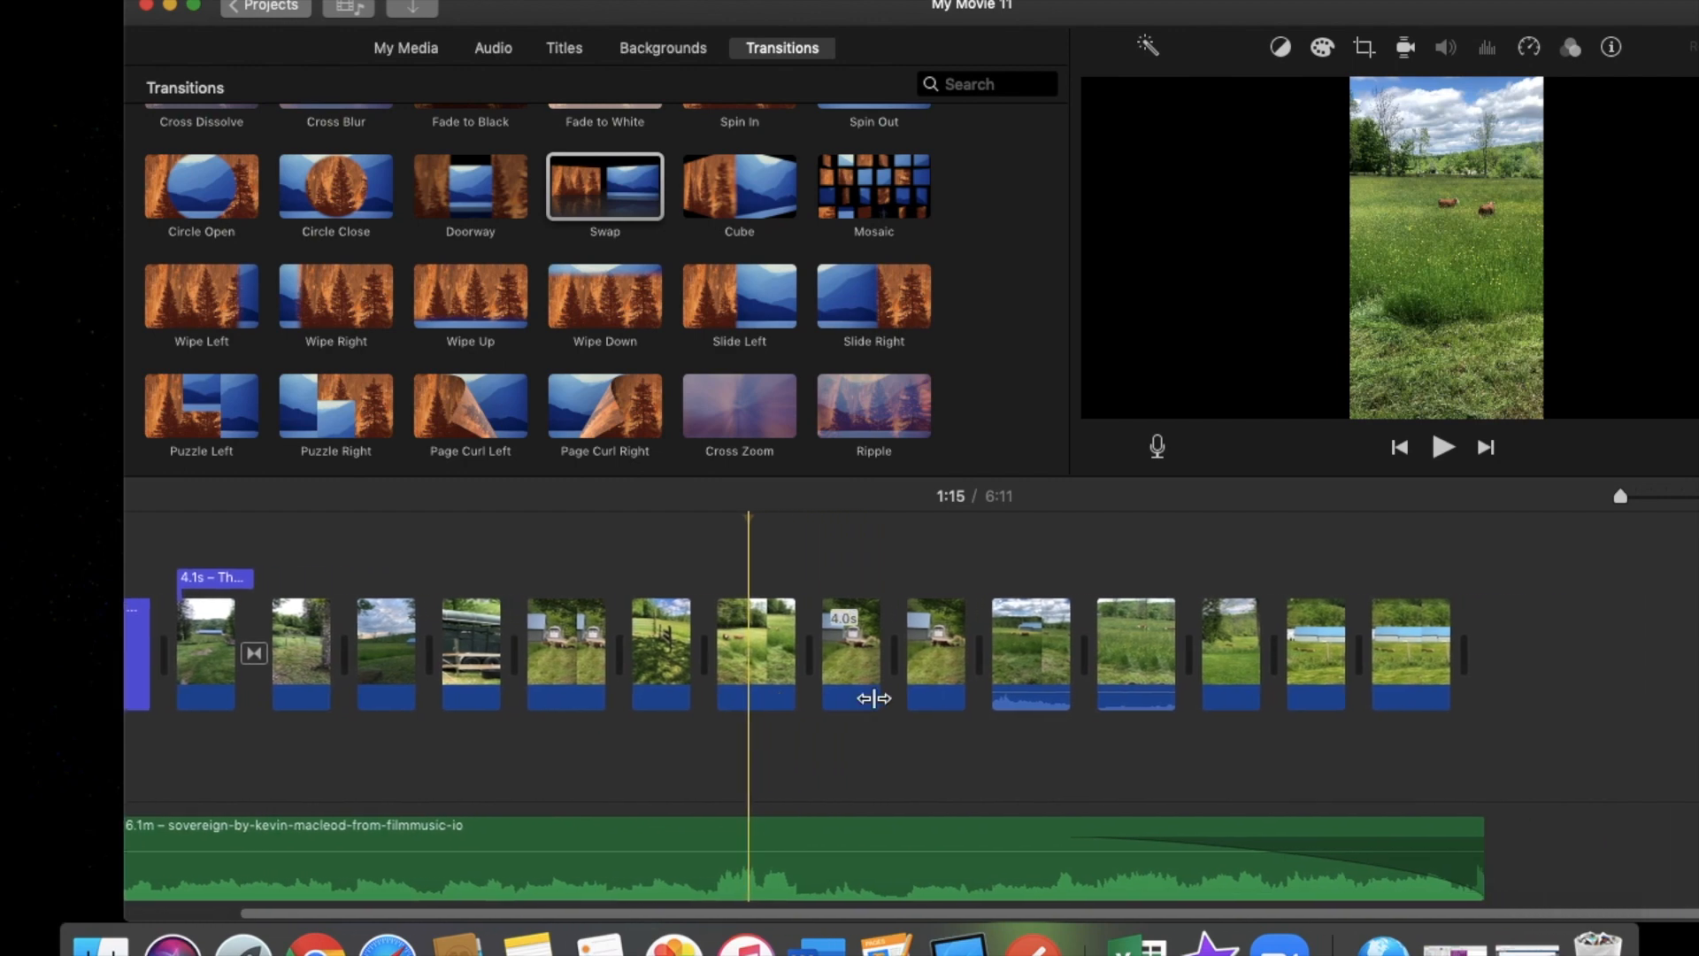
{"action": "scroll", "coordinate": [875, 698], "scroll_direction": "right", "scroll_amount": 5}
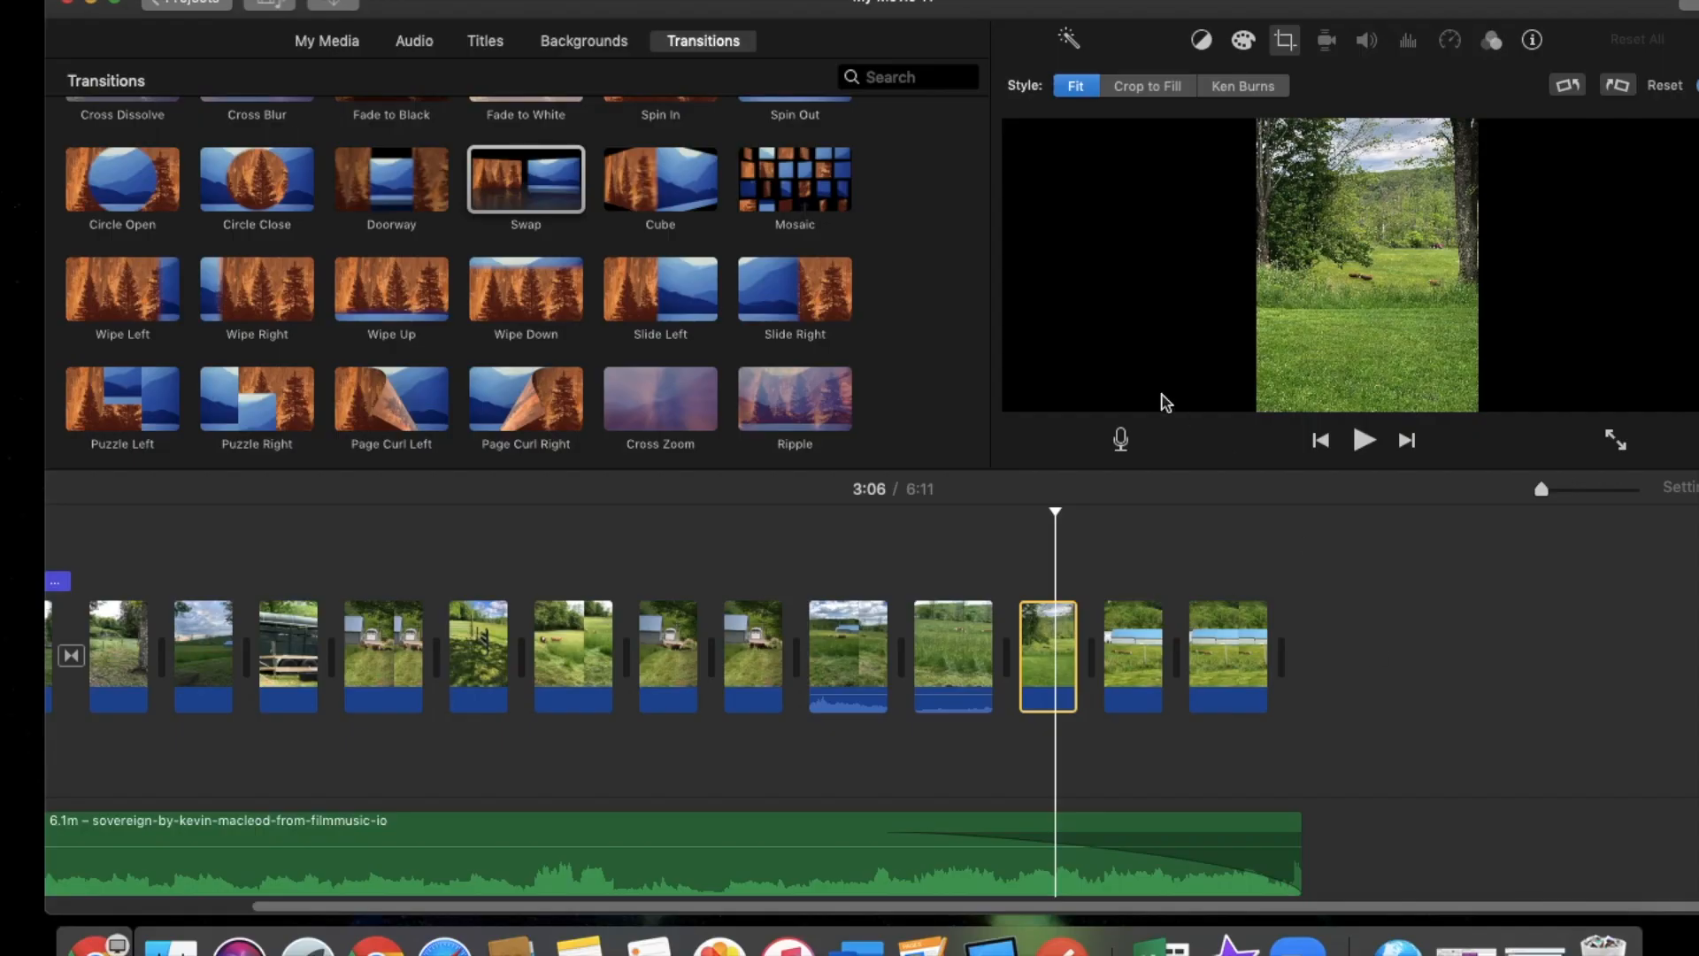
{"action": "left_click_drag", "start_coordinate": [1072, 2], "coordinate": [1024, 1]}
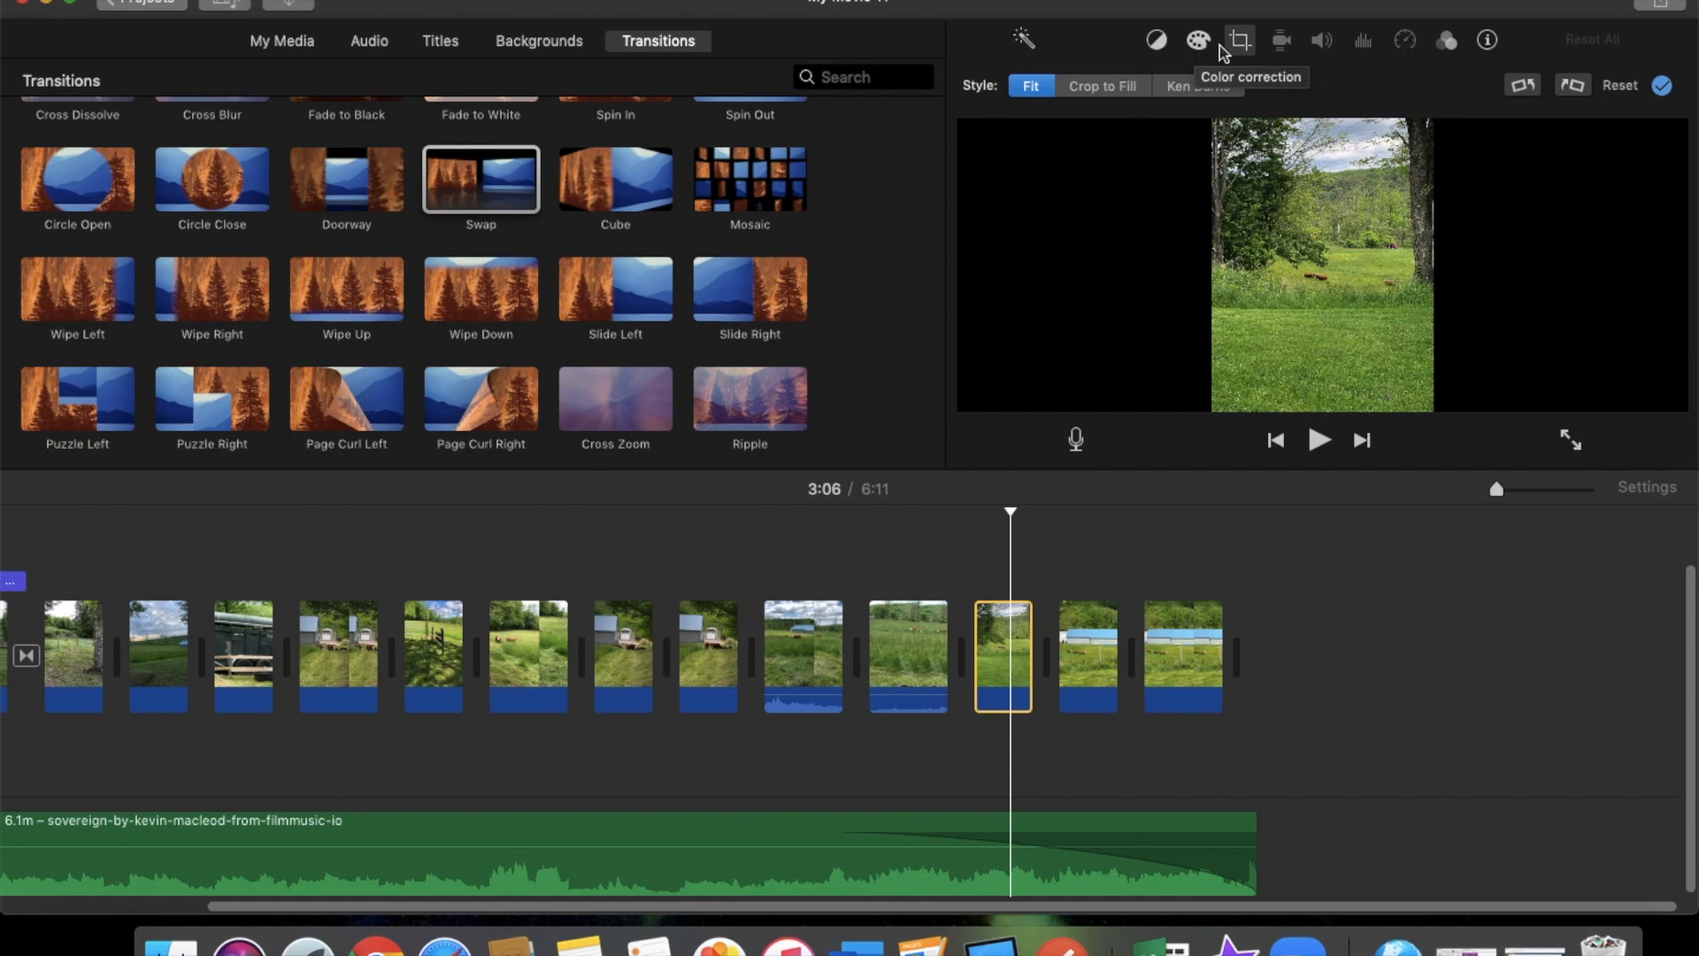
{"action": "left_click", "coordinate": [1242, 44]}
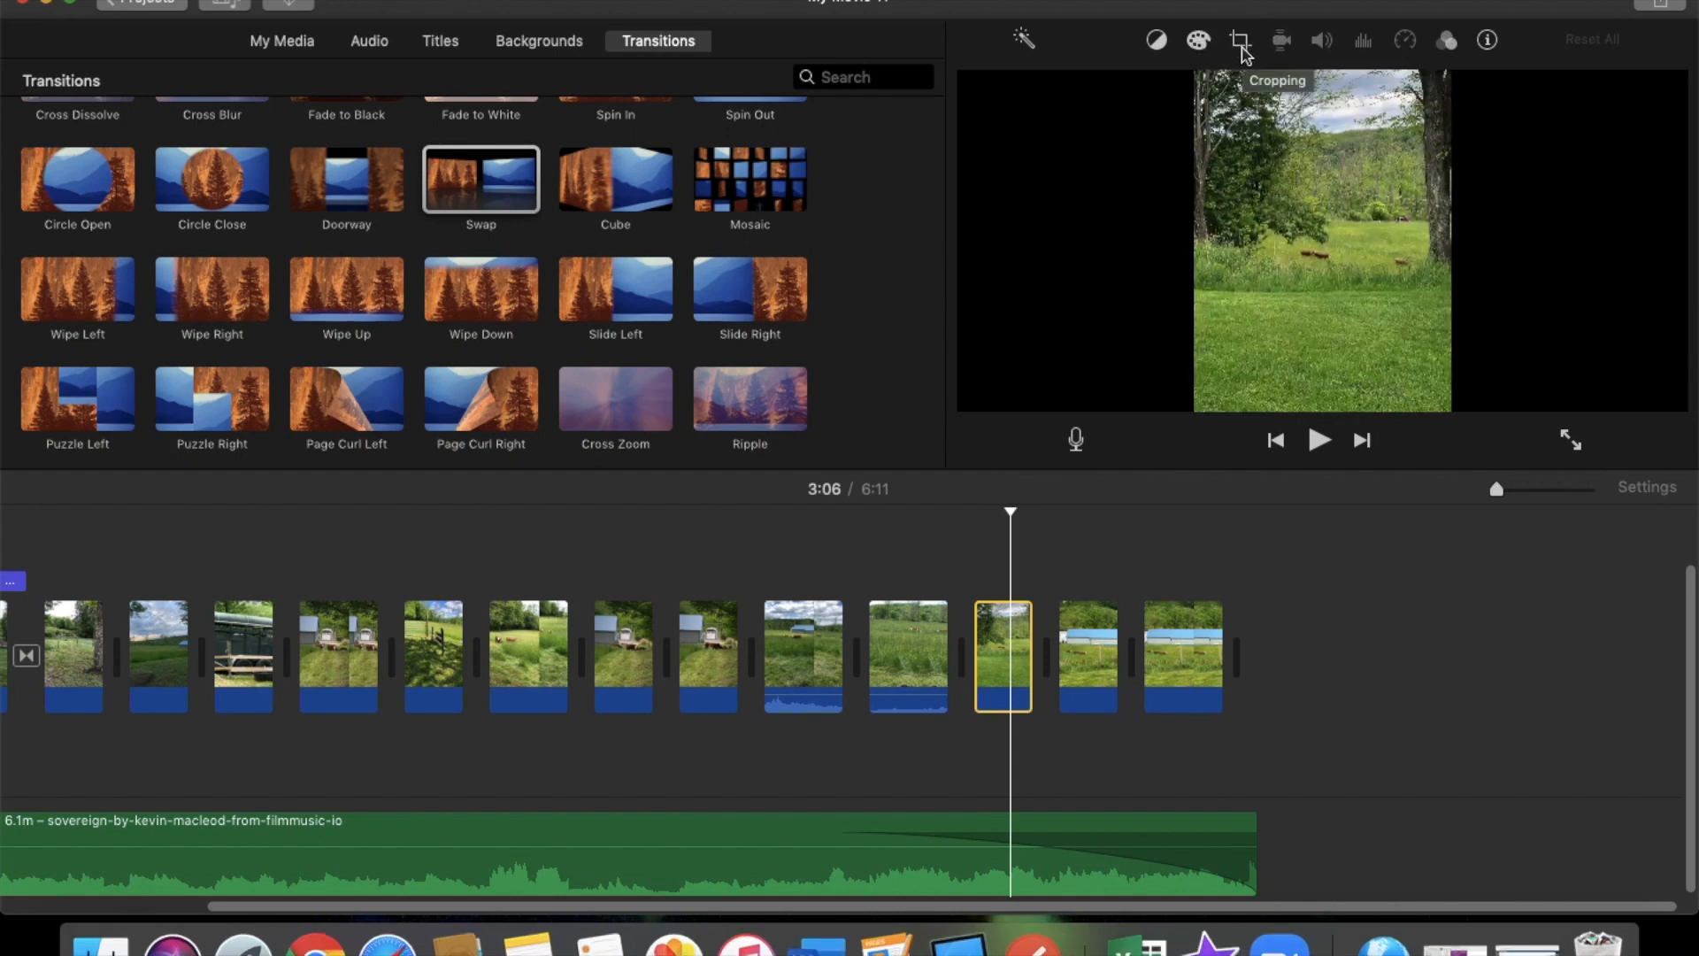
{"action": "left_click", "coordinate": [1239, 42]}
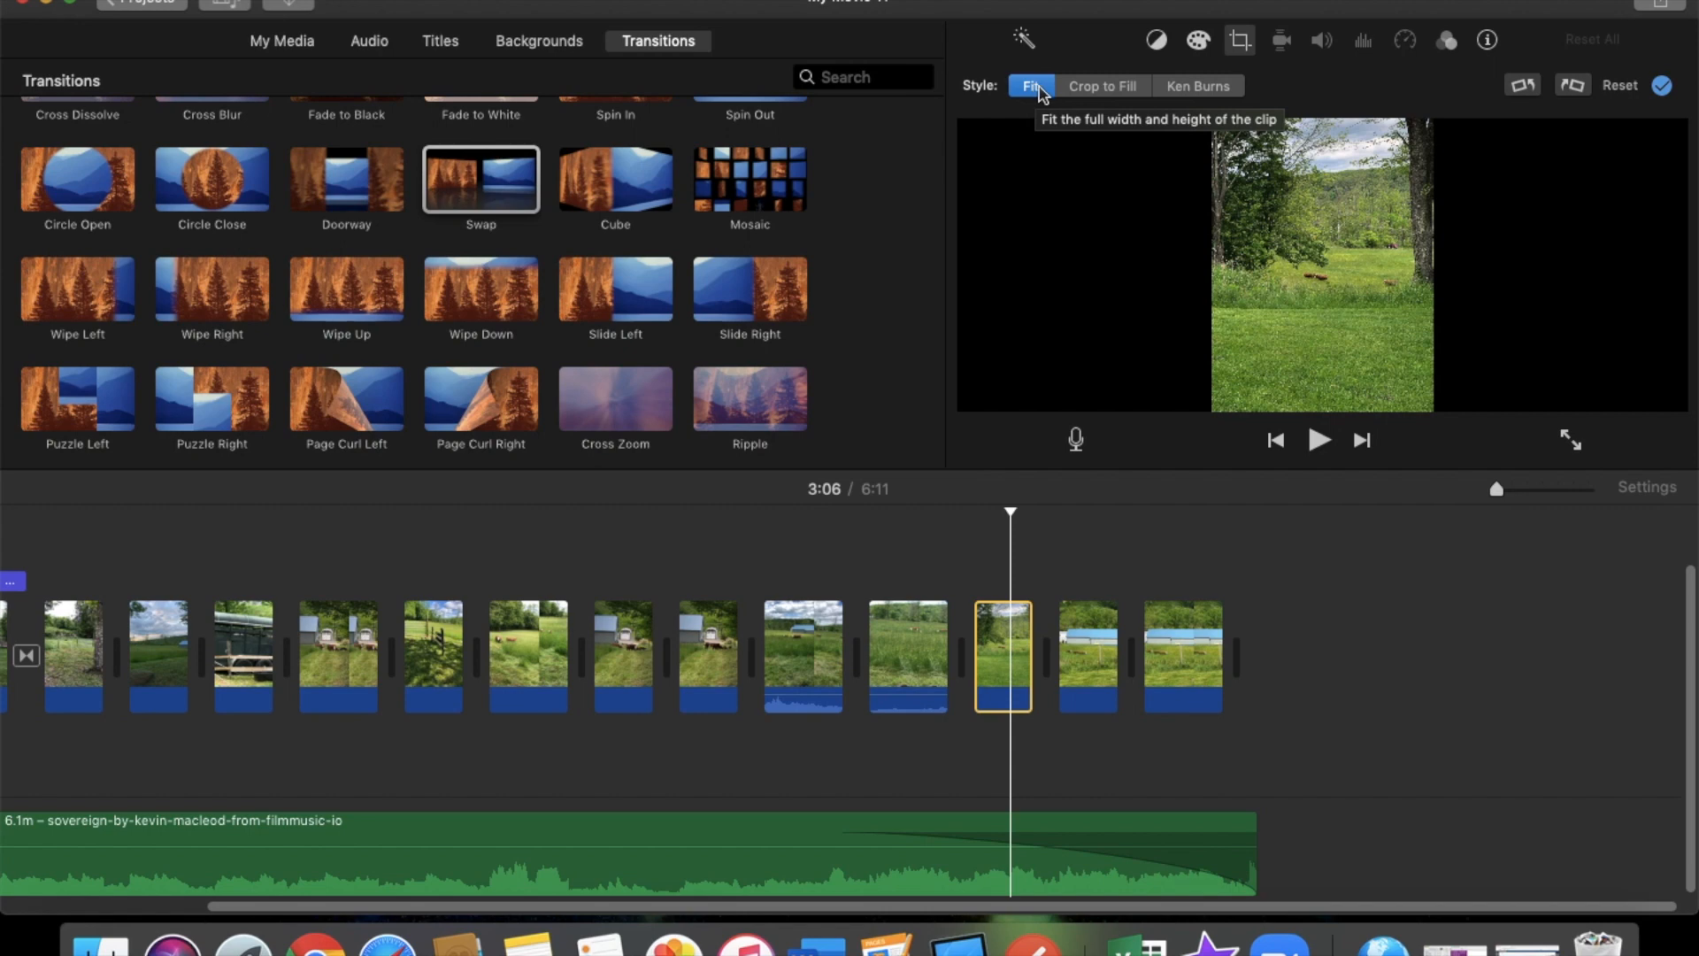
{"action": "left_click", "coordinate": [1102, 85]}
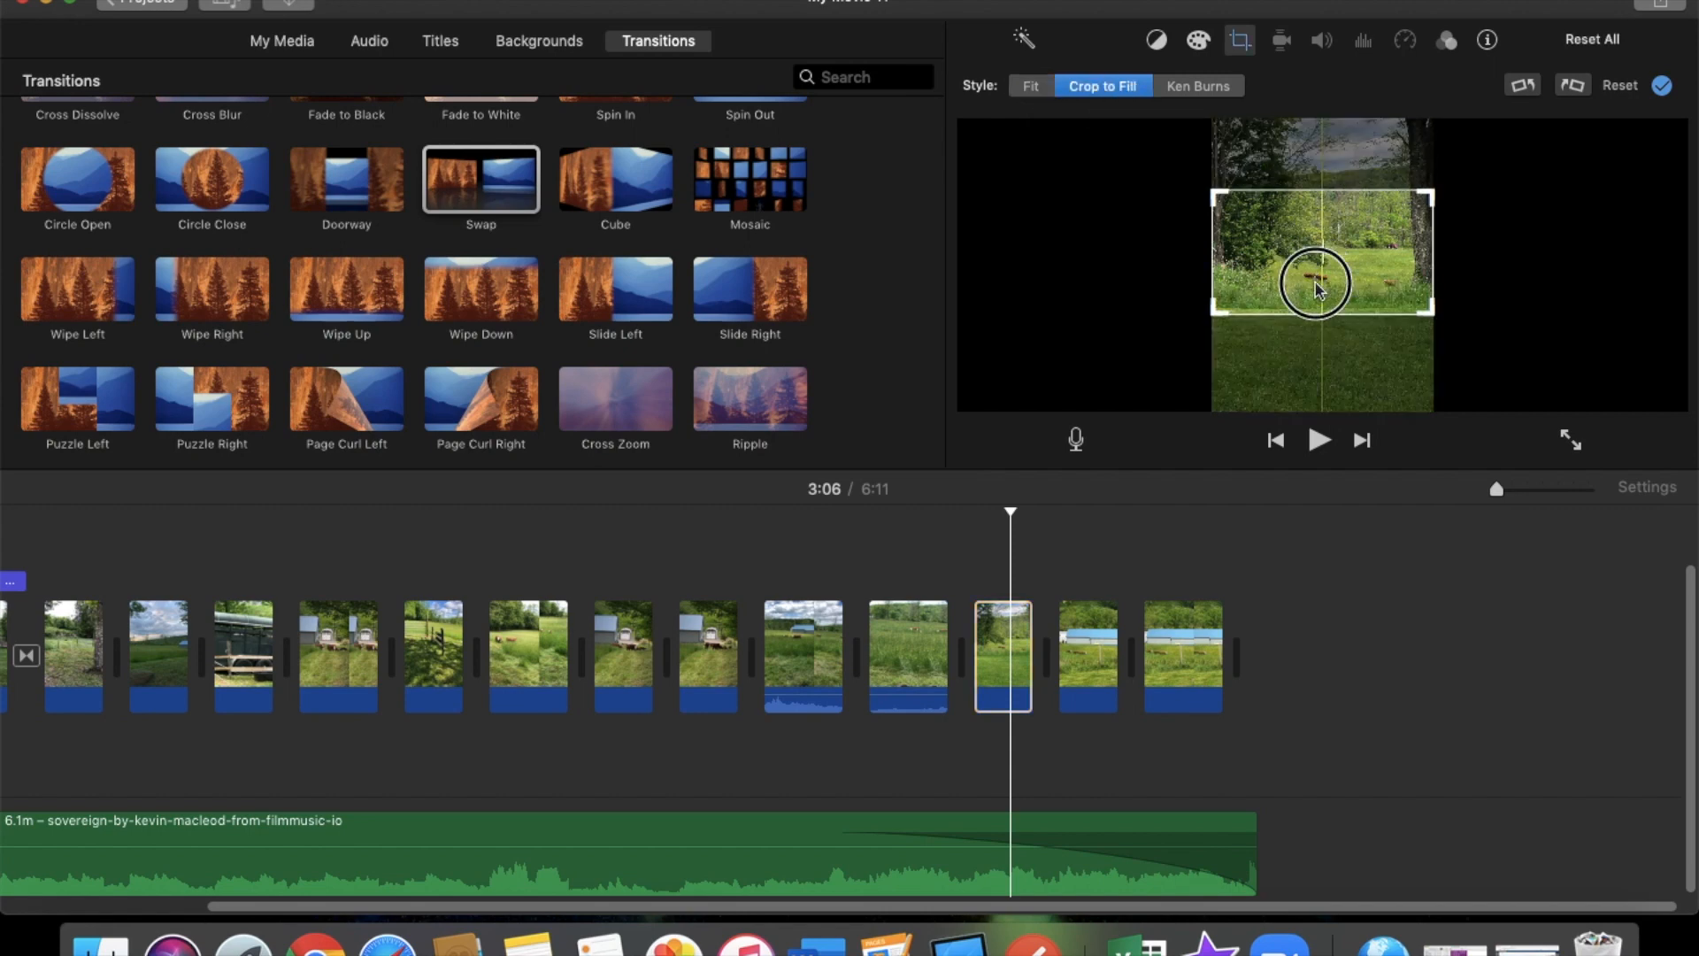
{"action": "left_click_drag", "start_coordinate": [1316, 288], "coordinate": [1318, 307]}
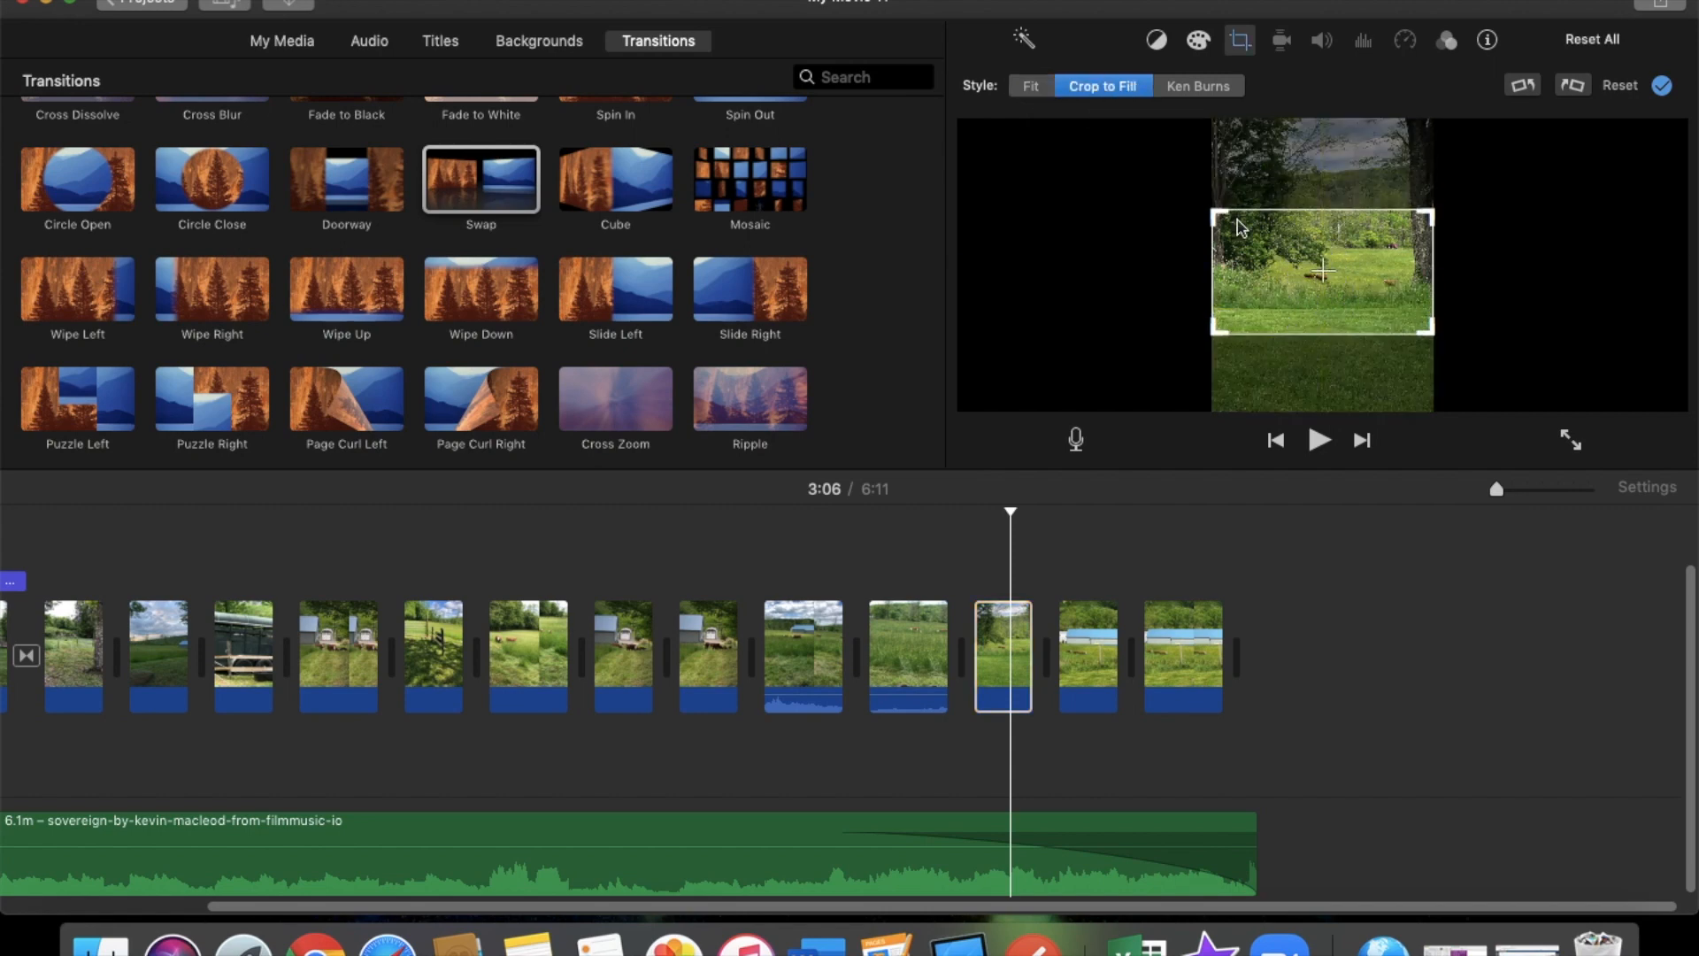
Try the Ken Burns style on the third-to-last clip, shifting its frame upward, and switch back to Fit
{"action": "left_click", "coordinate": [1201, 88]}
{"action": "left_click_drag", "start_coordinate": [1302, 232], "coordinate": [1300, 205]}
{"action": "left_click", "coordinate": [1030, 88]}
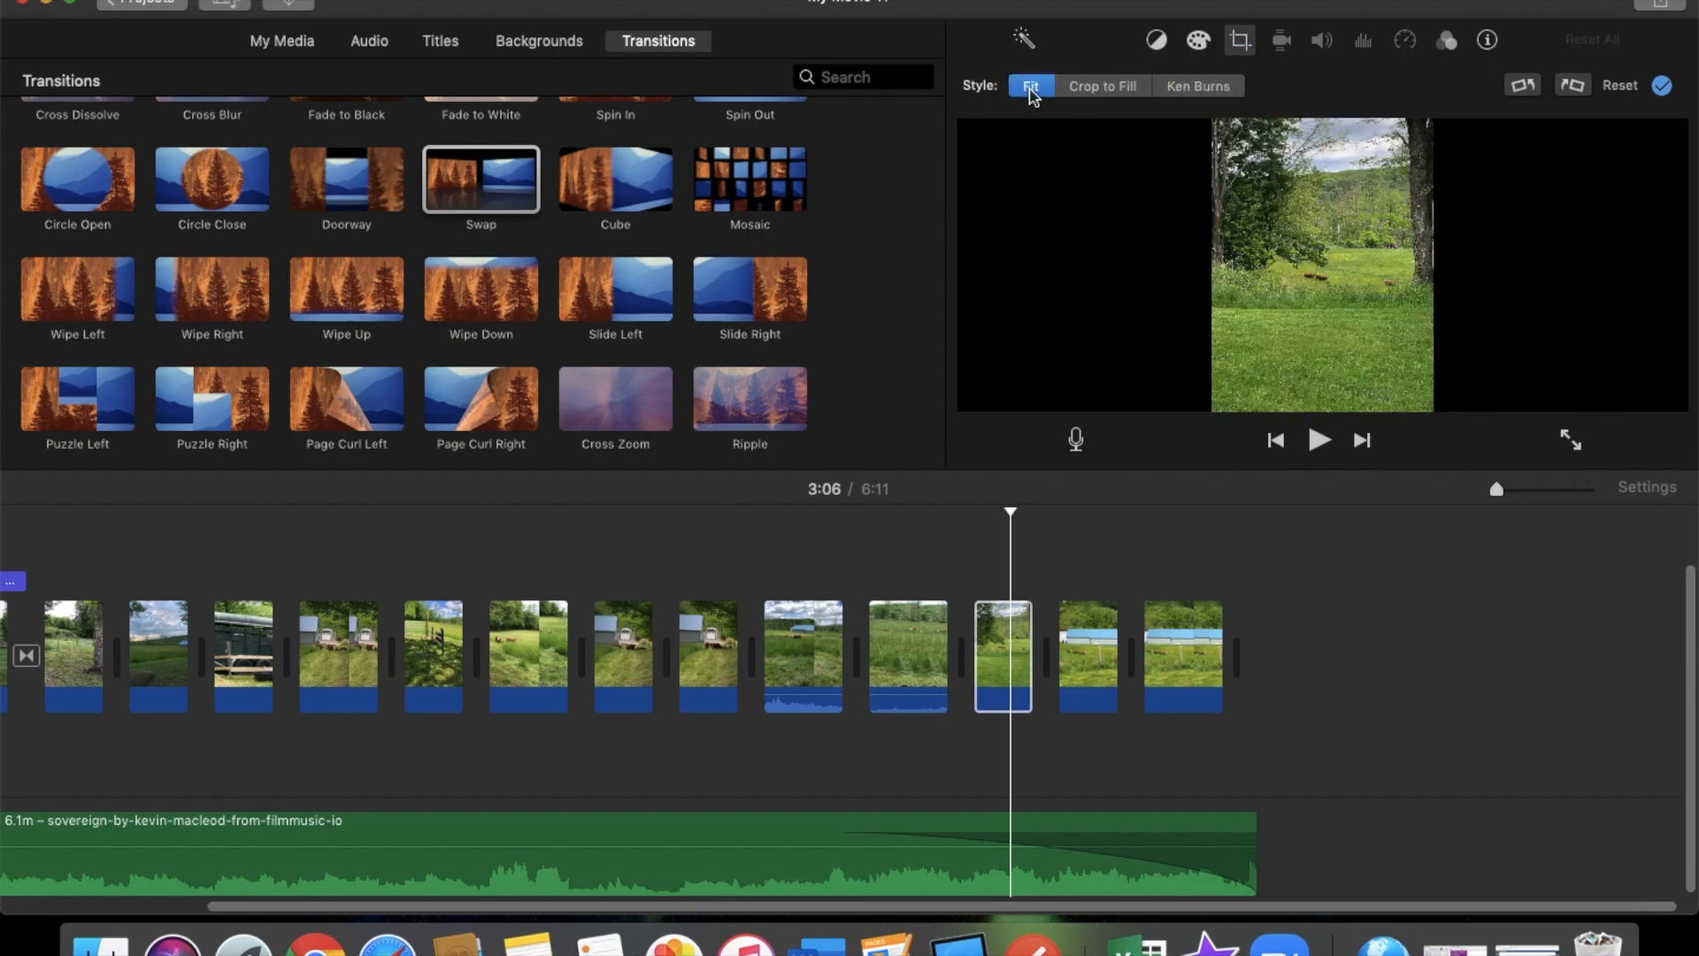
Try rotating the third-to-last clip counterclockwise and reset its crop adjustments
{"action": "left_click", "coordinate": [1523, 87]}
{"action": "left_click", "coordinate": [1523, 85]}
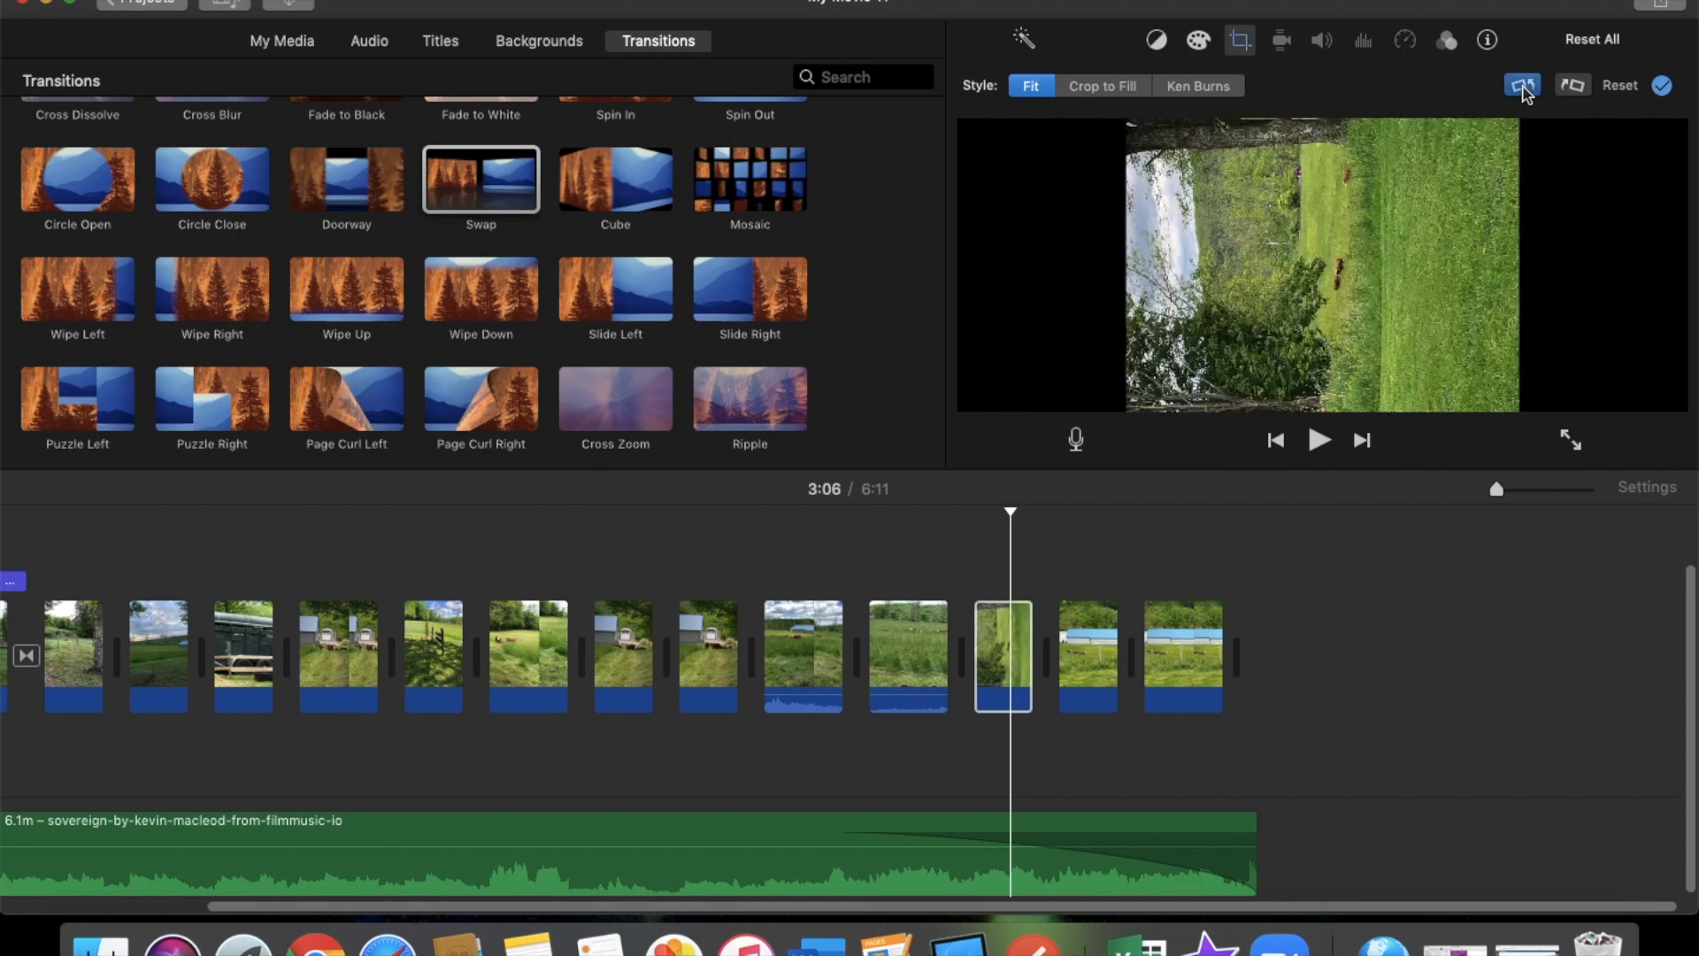
{"action": "left_click", "coordinate": [1619, 85]}
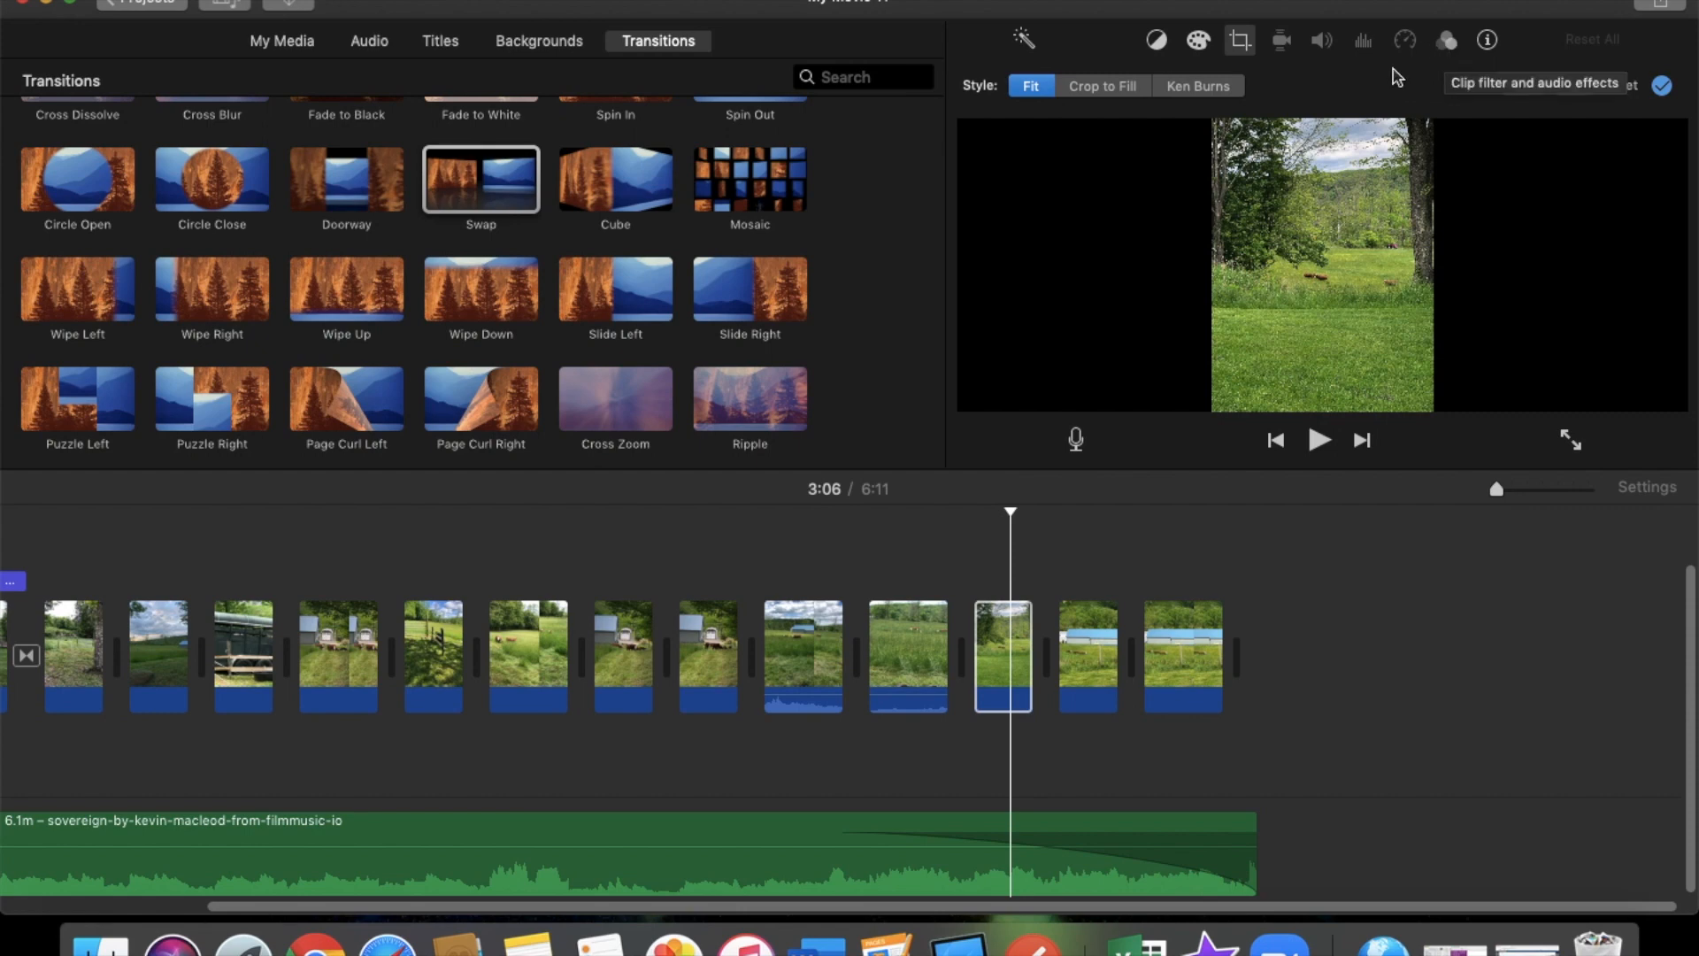
Record a voiceover about 5.8 s long starting at 0:20, where the clip right after the horse trailer photo begins
{"action": "scroll", "coordinate": [1182, 506], "scroll_direction": "left", "scroll_amount": 5}
{"action": "scroll", "coordinate": [1221, 511], "scroll_direction": "left", "scroll_amount": 2}
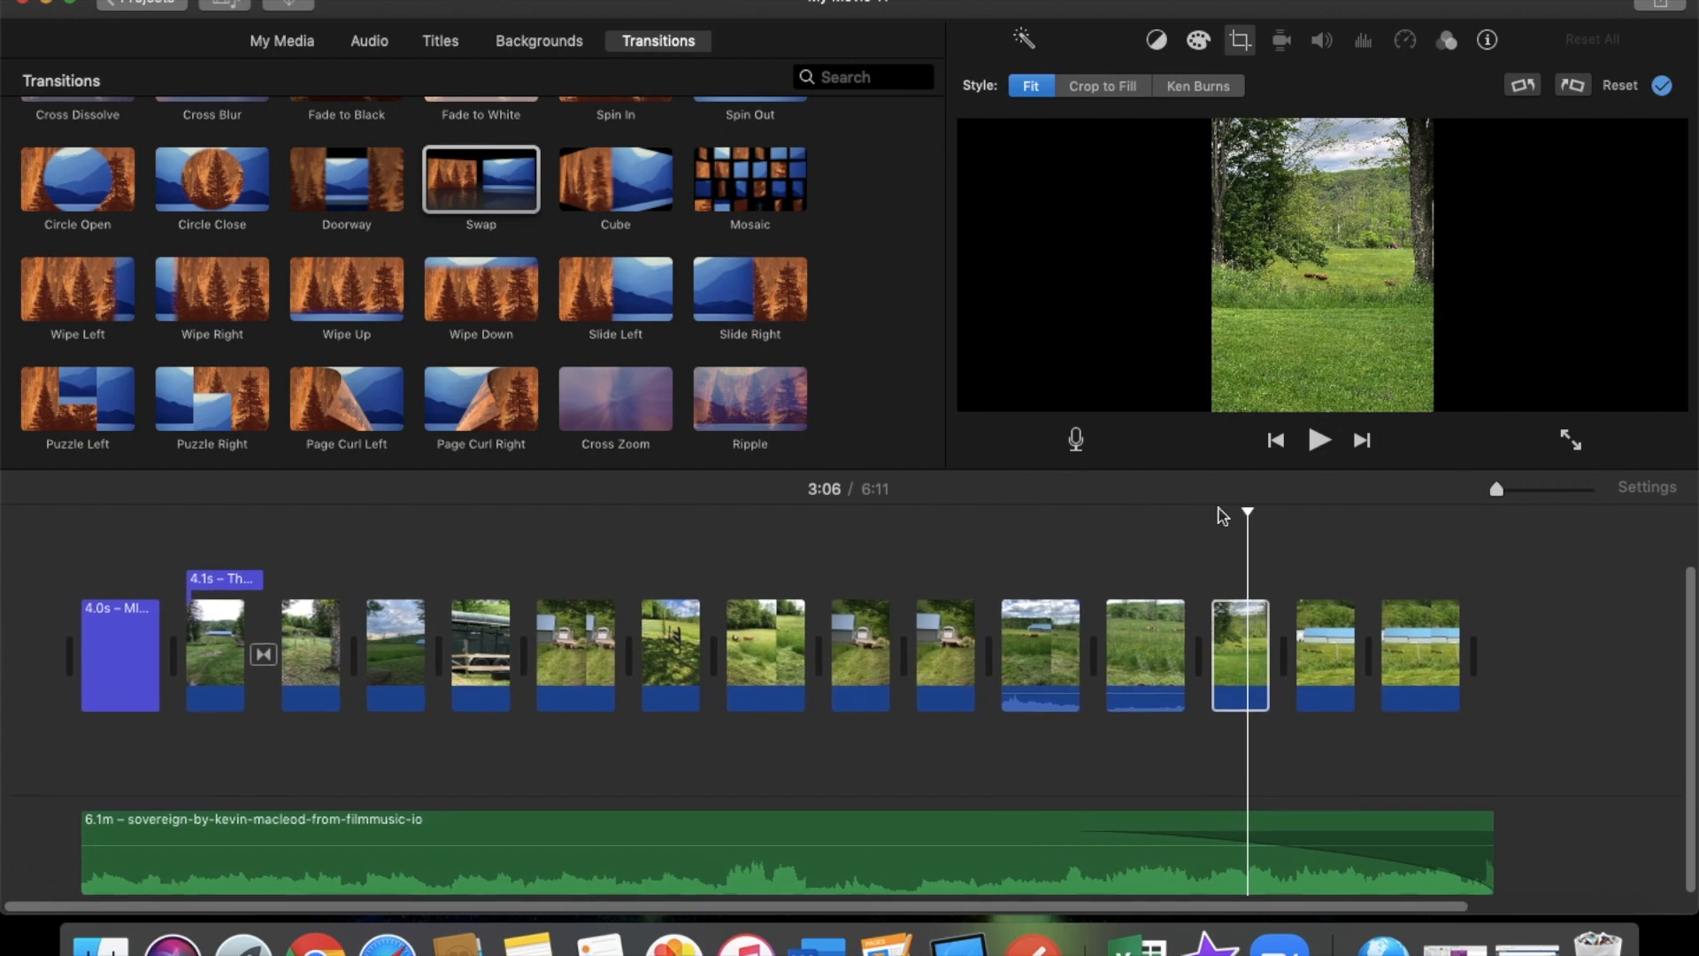
{"action": "left_click", "coordinate": [906, 492]}
{"action": "left_click_drag", "start_coordinate": [906, 492], "coordinate": [72, 462]}
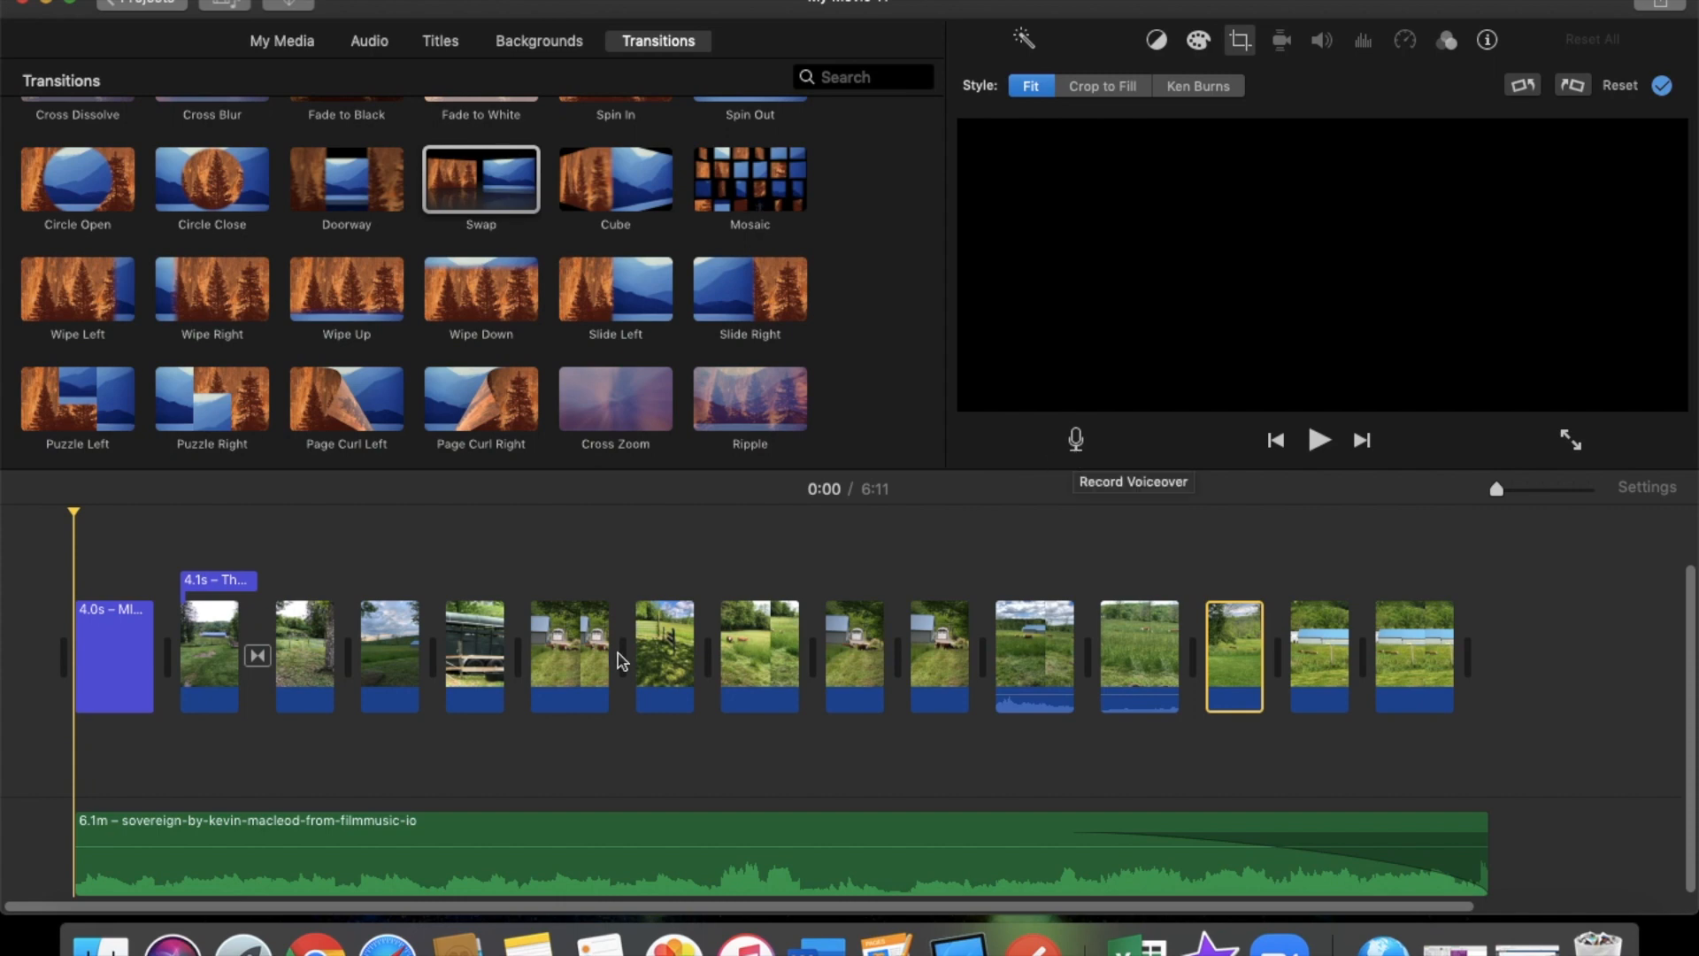
{"action": "left_click", "coordinate": [568, 662]}
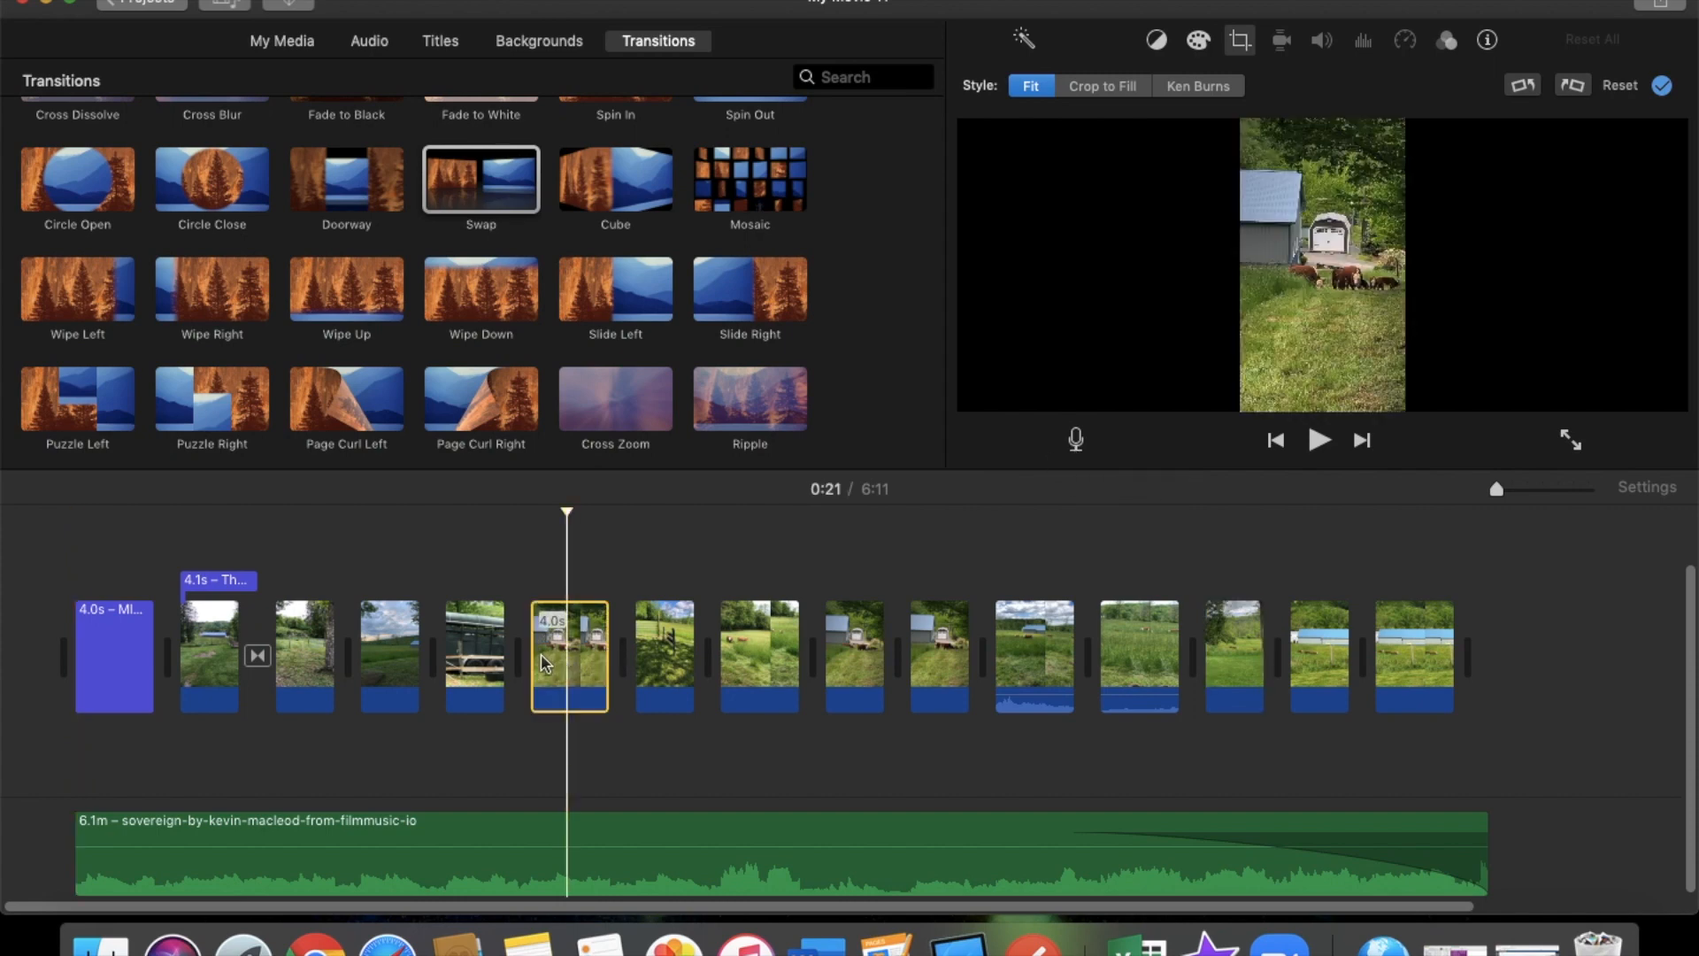
{"action": "left_click", "coordinate": [1075, 440]}
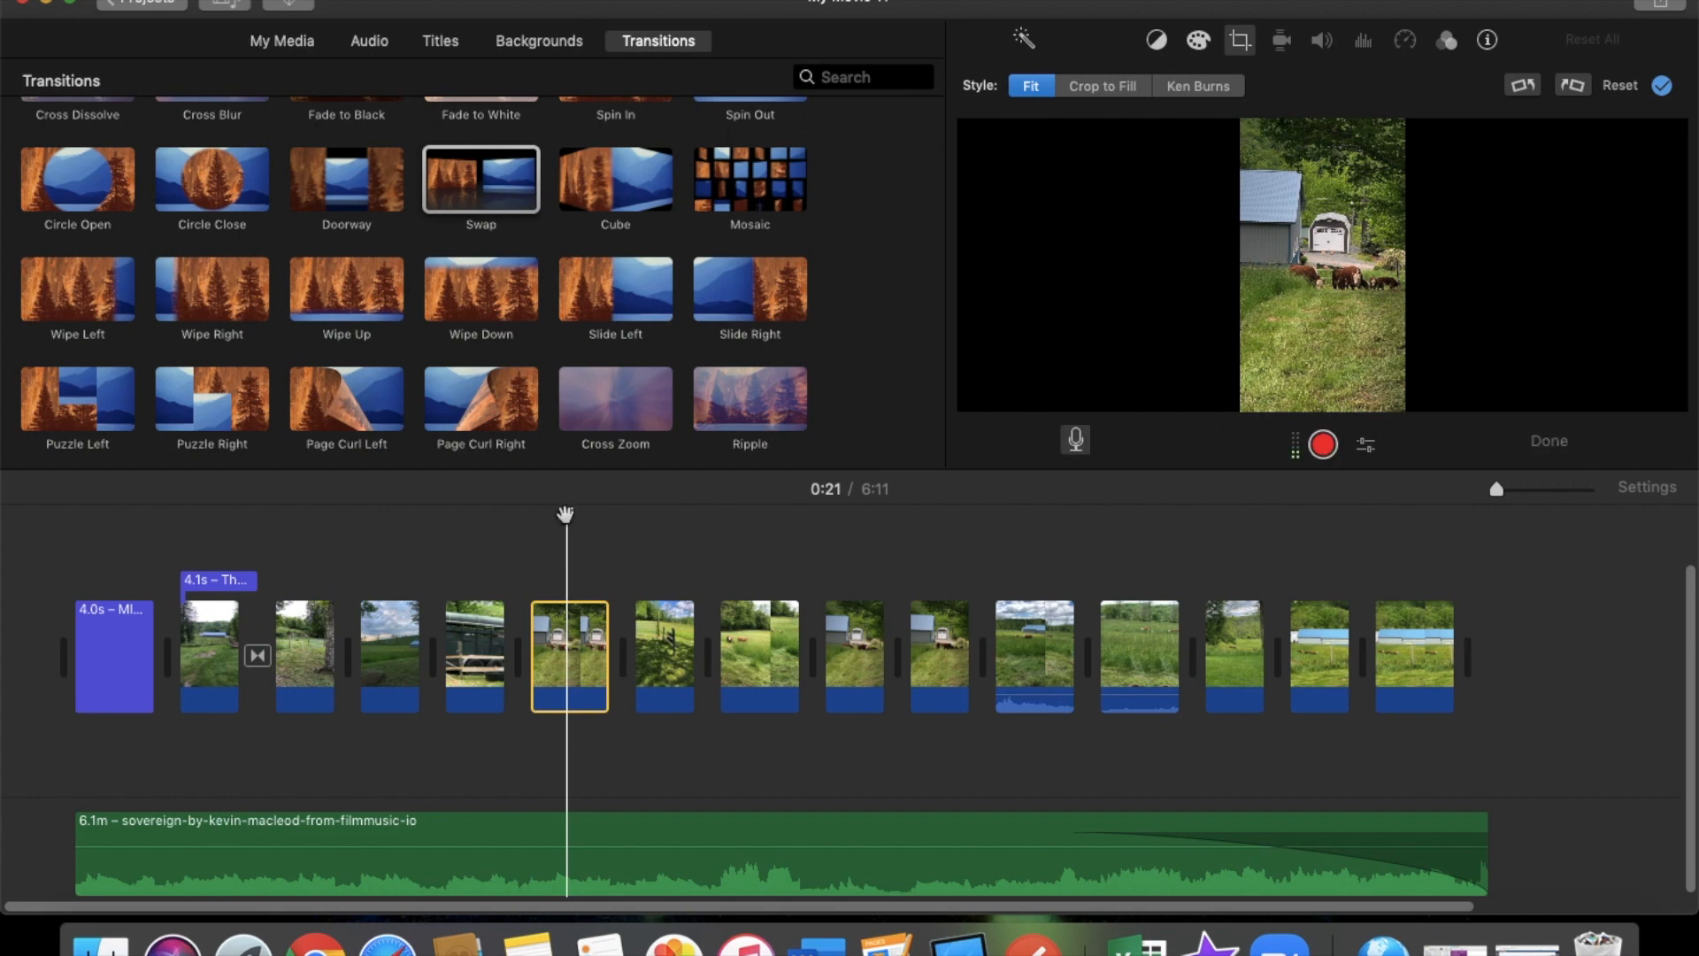
{"action": "left_click_drag", "start_coordinate": [564, 513], "coordinate": [533, 514]}
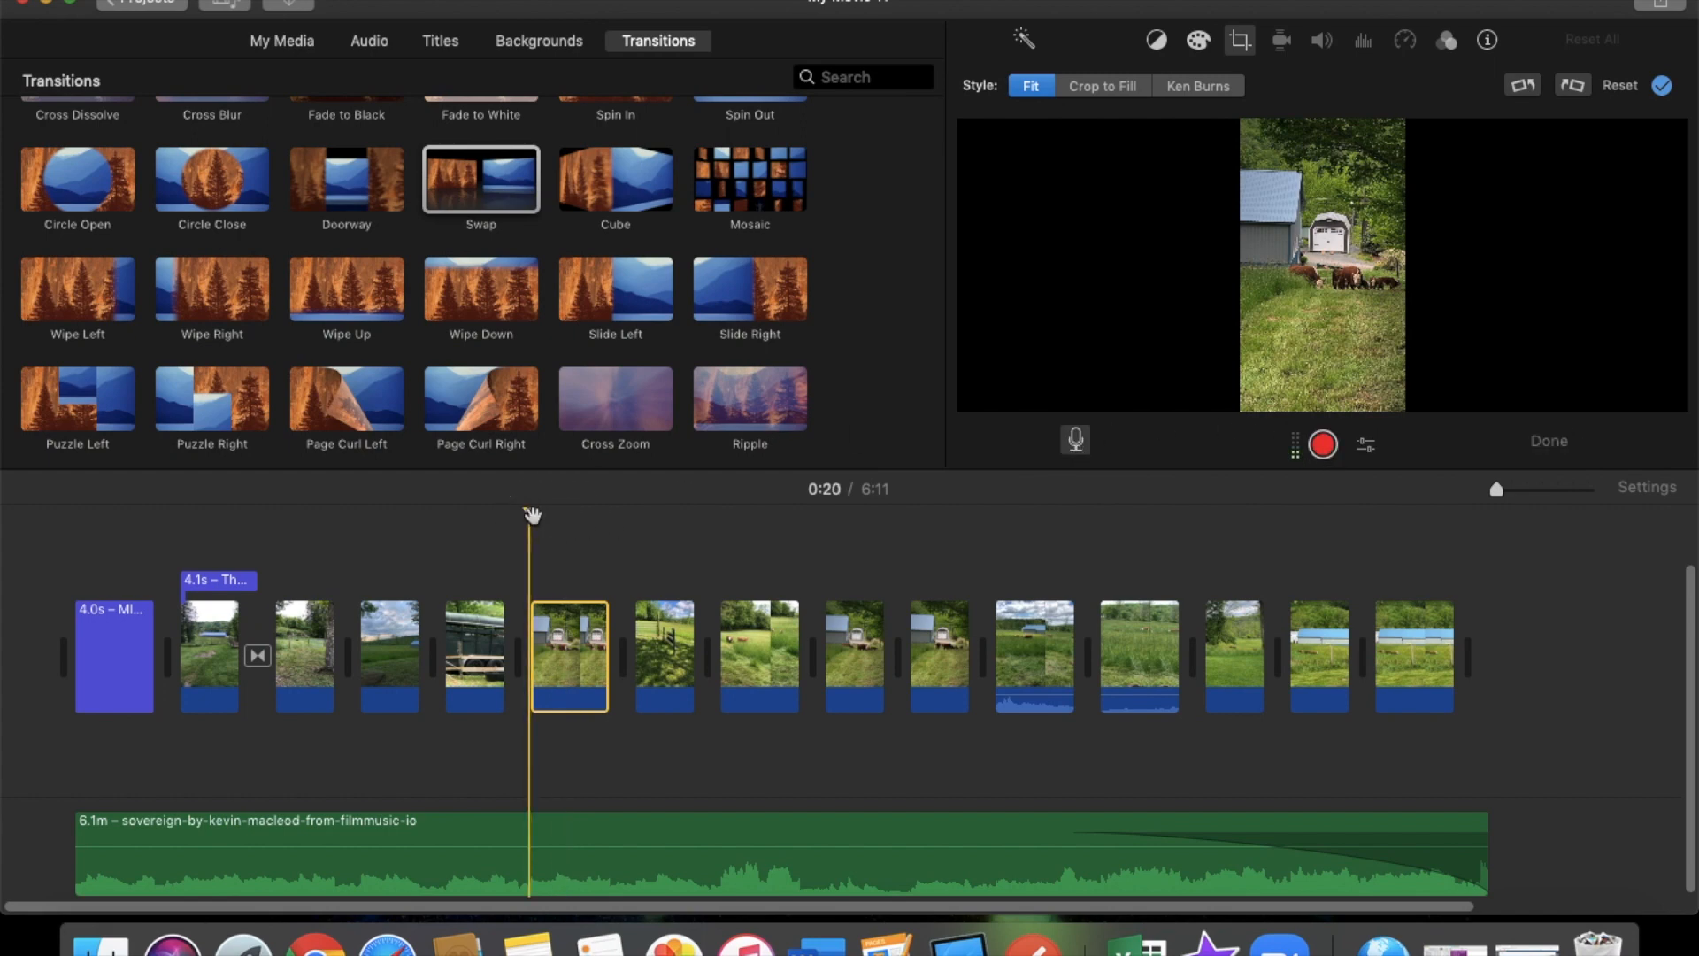
{"action": "left_click", "coordinate": [1323, 445]}
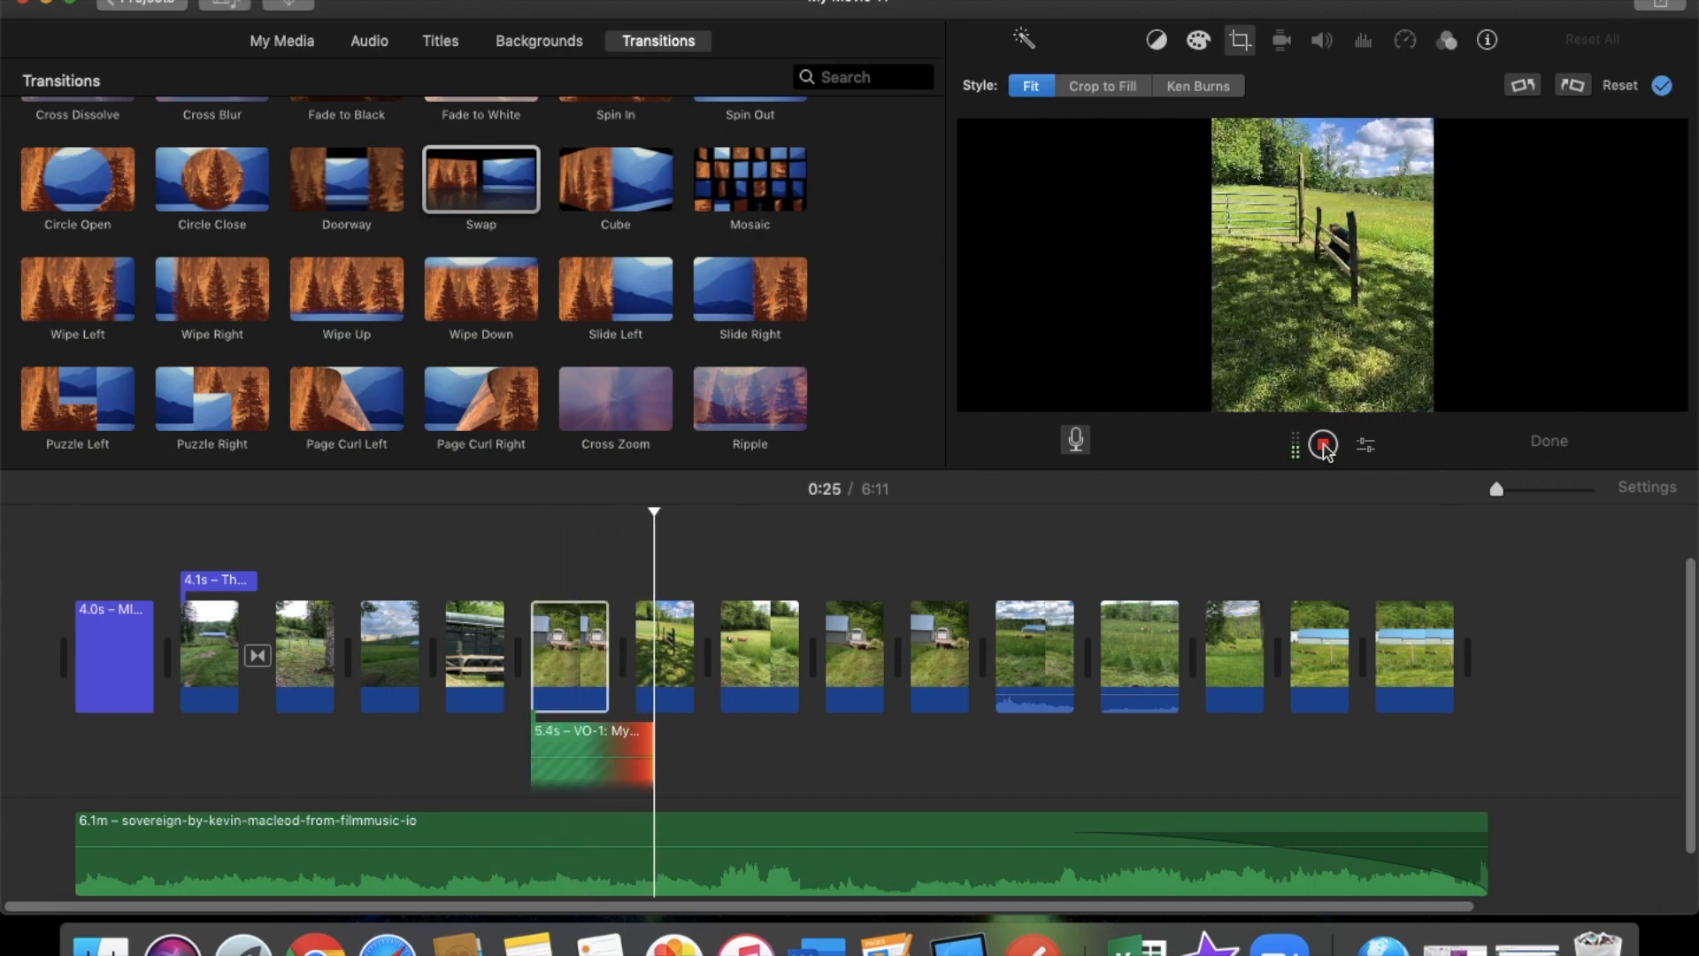
{"action": "left_click", "coordinate": [1323, 445]}
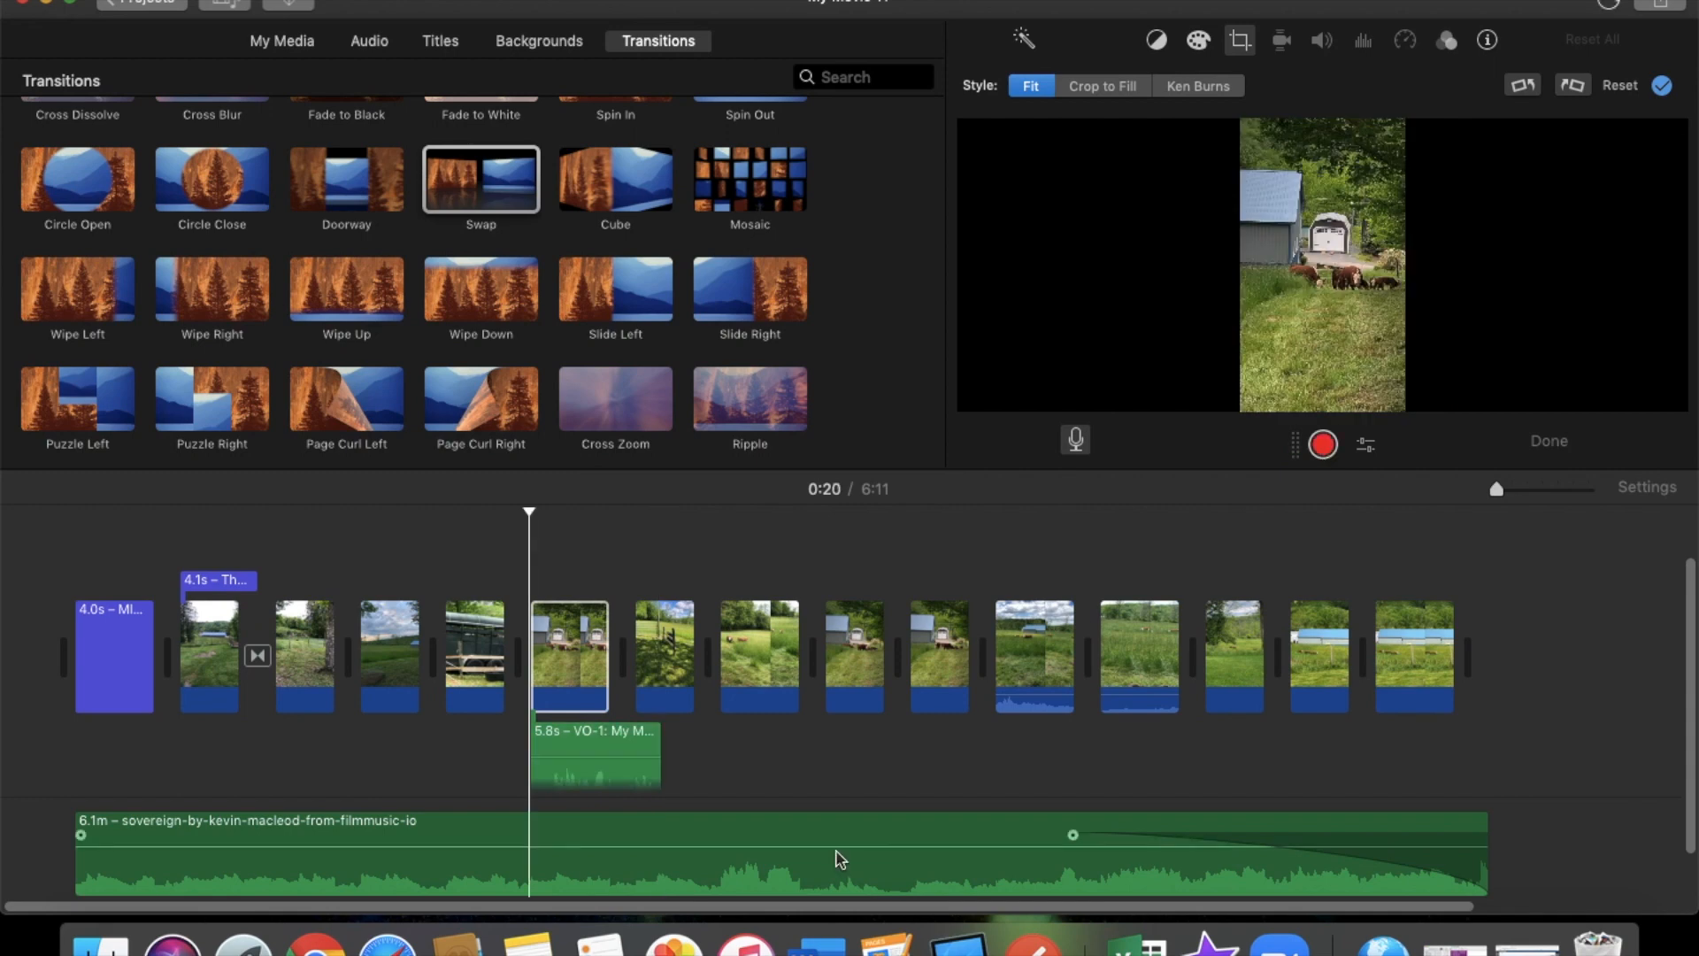
Lower the volume of the sovereign background music and raise the volume of the voiceover clip
{"action": "left_click_drag", "start_coordinate": [608, 847], "coordinate": [605, 857]}
{"action": "left_click_drag", "start_coordinate": [608, 757], "coordinate": [608, 736]}
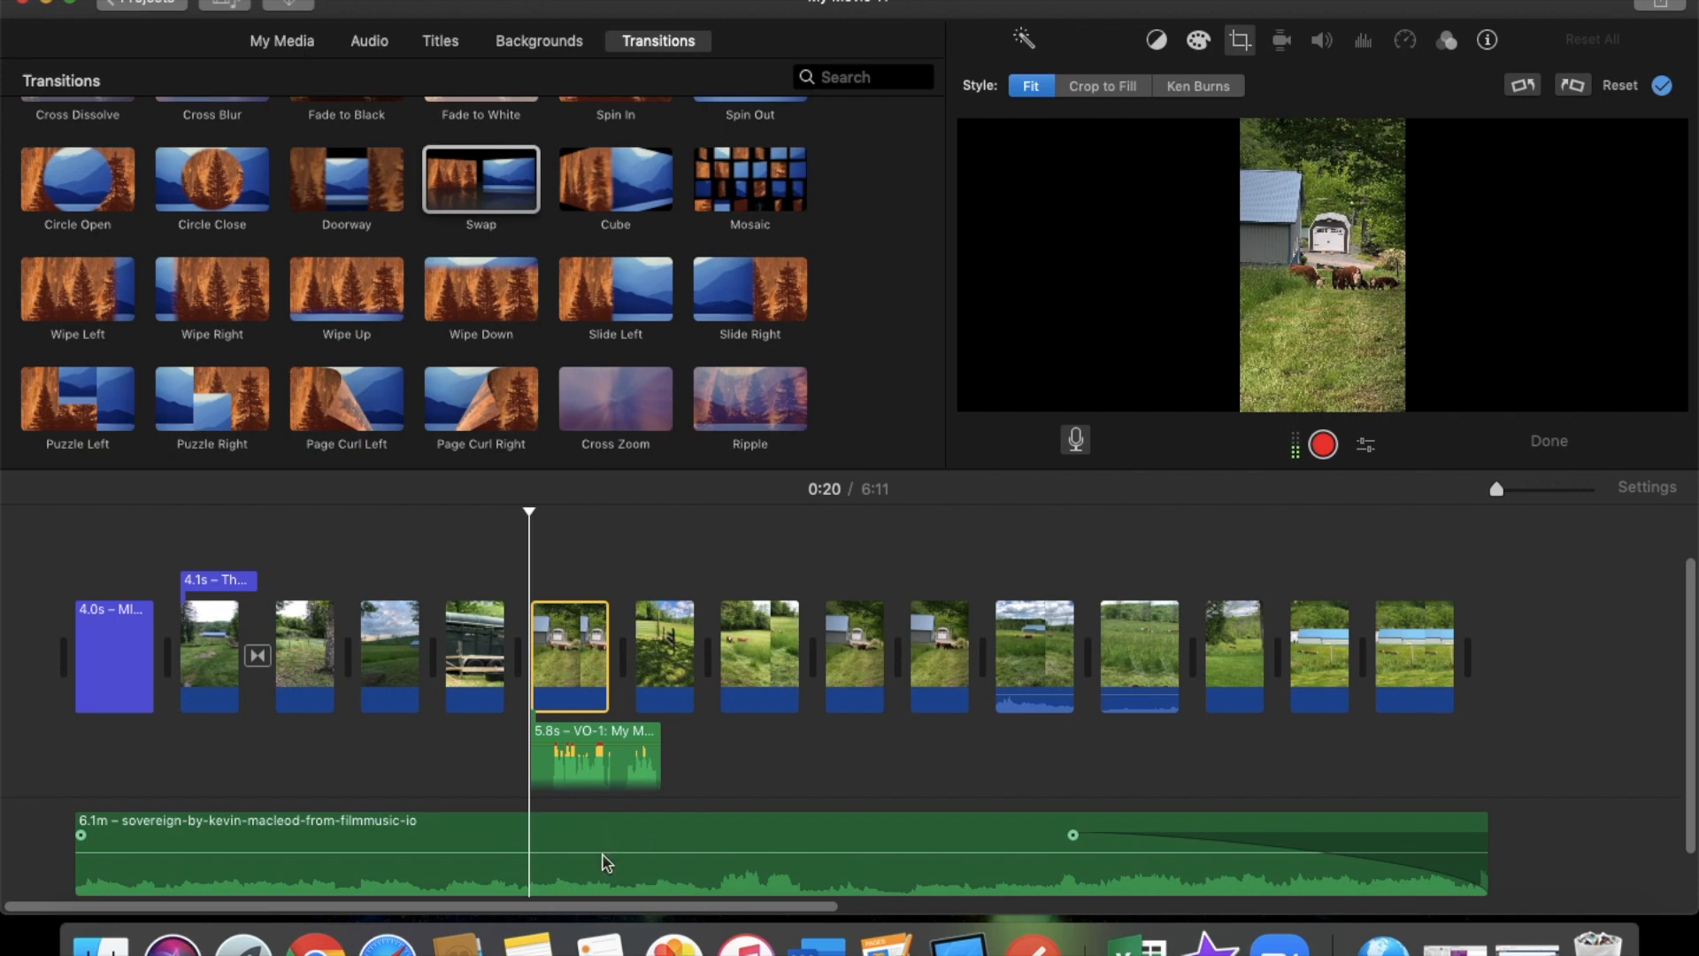
Delete the recorded voiceover clip from the timeline
{"action": "left_click", "coordinate": [814, 751]}
{"action": "left_click", "coordinate": [624, 751]}
{"action": "key", "text": "Delete"}
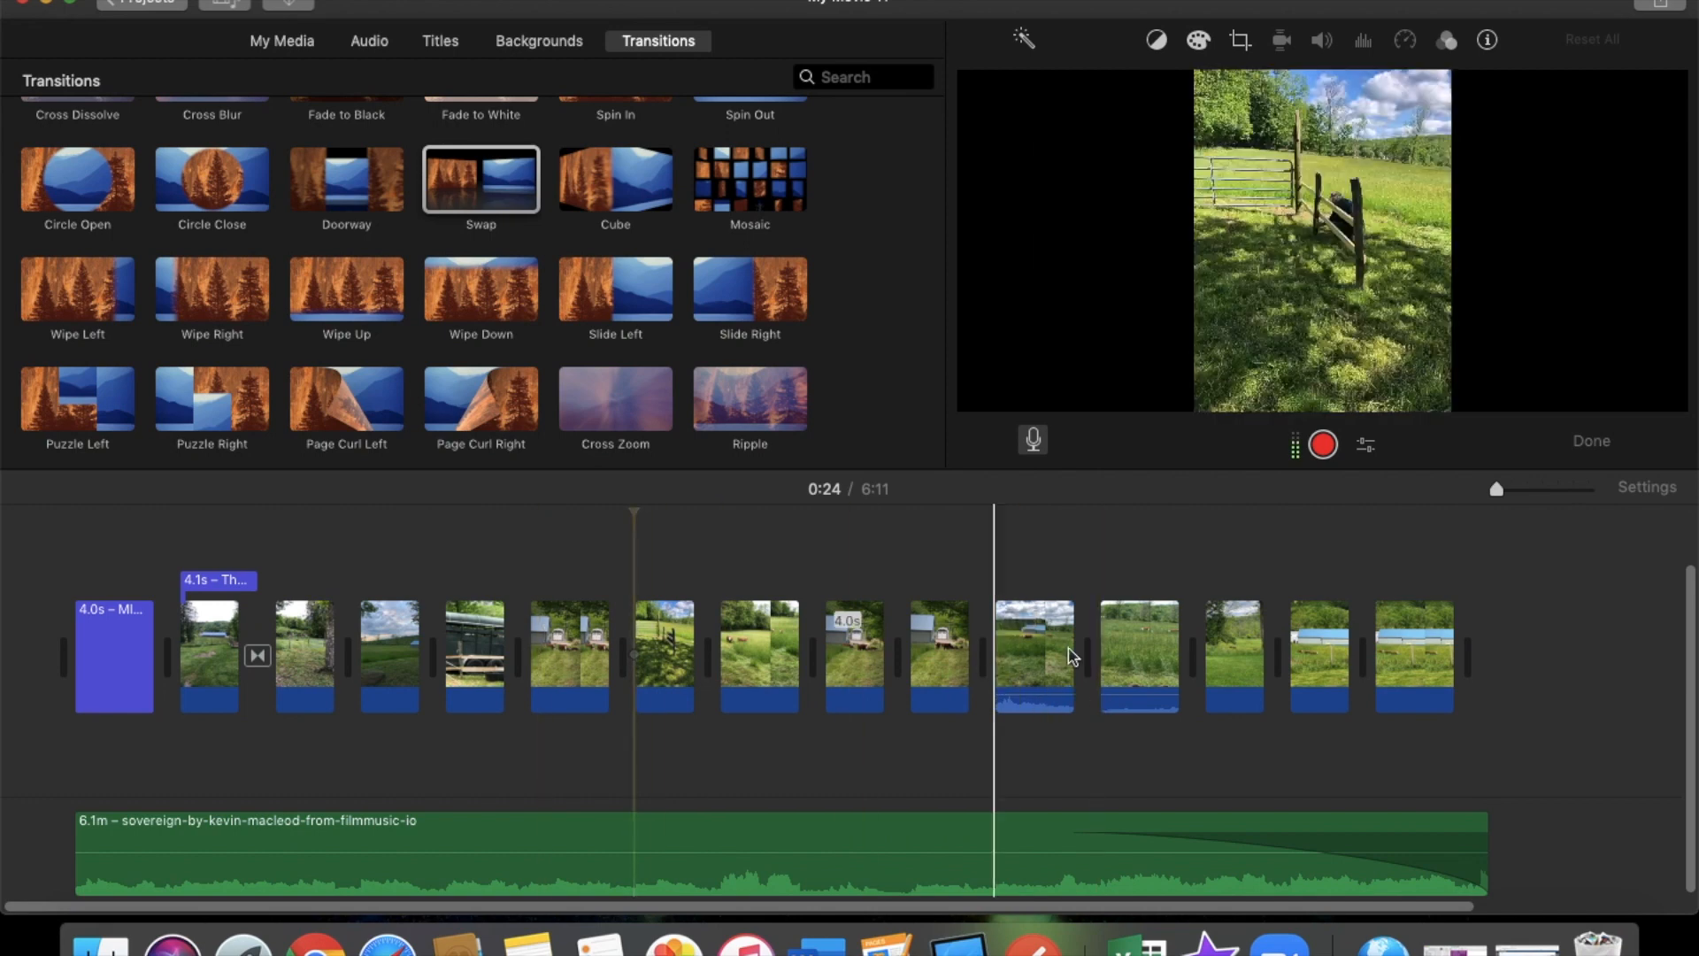
Start sharing the movie as a video file and title the export MIni
{"action": "left_click", "coordinate": [1659, 6]}
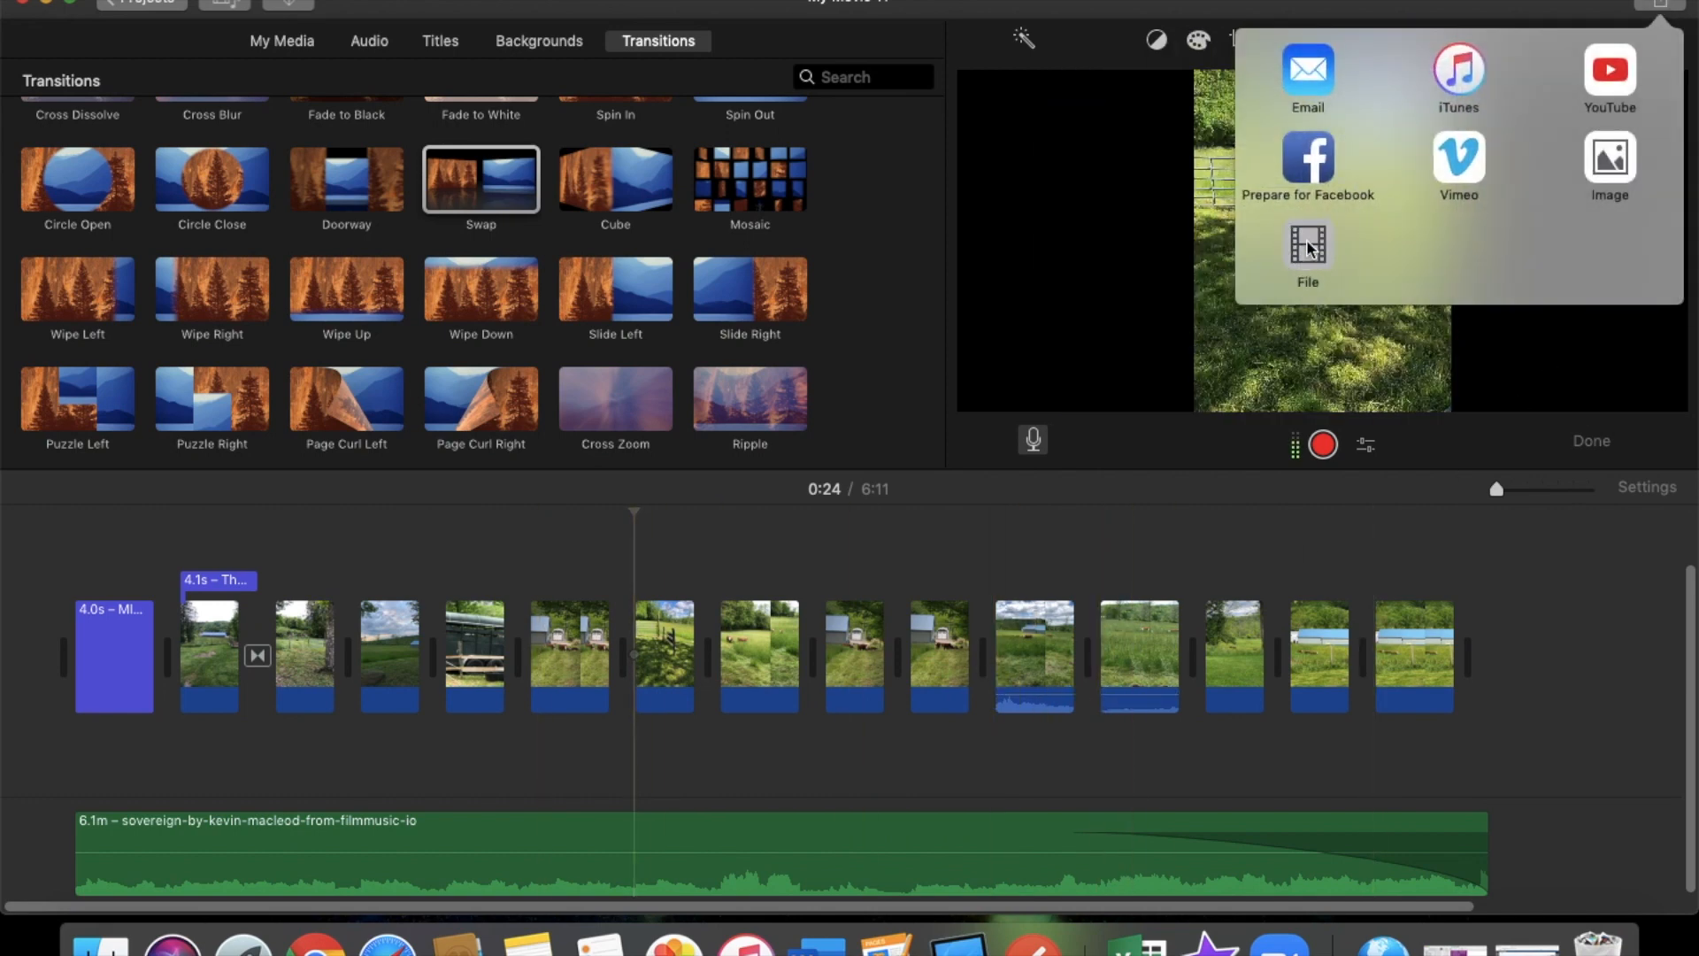
{"action": "left_click", "coordinate": [1308, 248]}
{"action": "left_click", "coordinate": [988, 186]}
{"action": "triple_click", "coordinate": [988, 186]}
{"action": "type", "text": "MIni"}
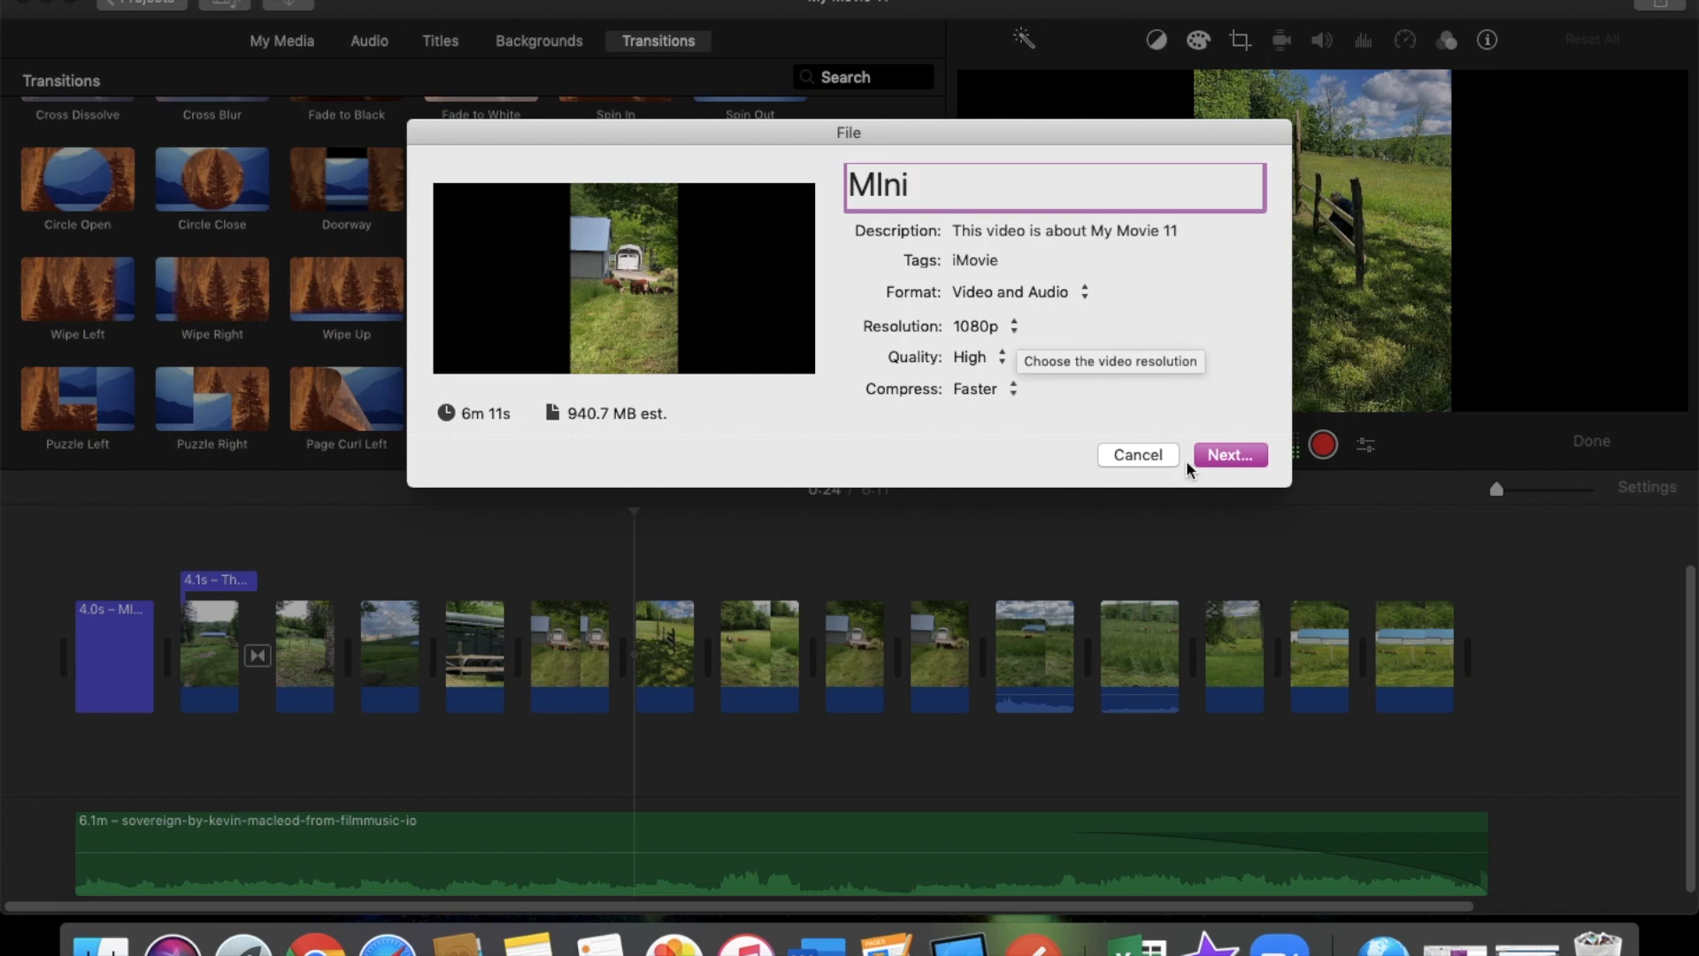
Save the MIni export to the Desktop, move the iMovie window aside to check for the file, and restore the window
{"action": "left_click", "coordinate": [1235, 454]}
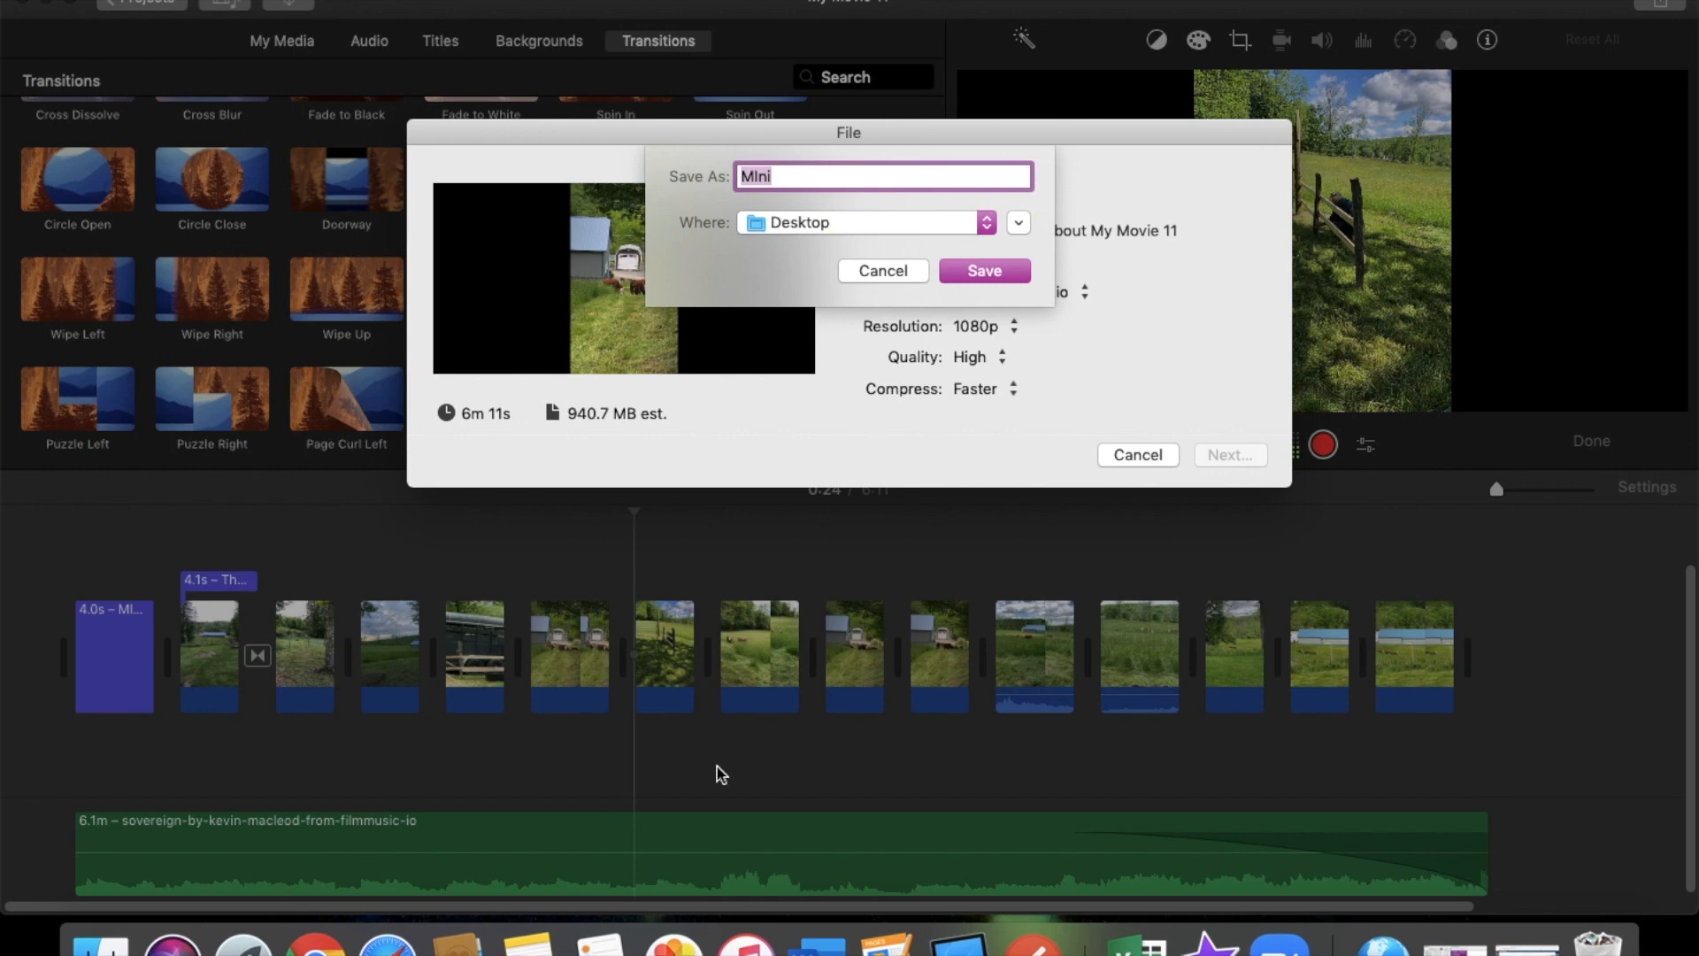
{"action": "left_click", "coordinate": [984, 273]}
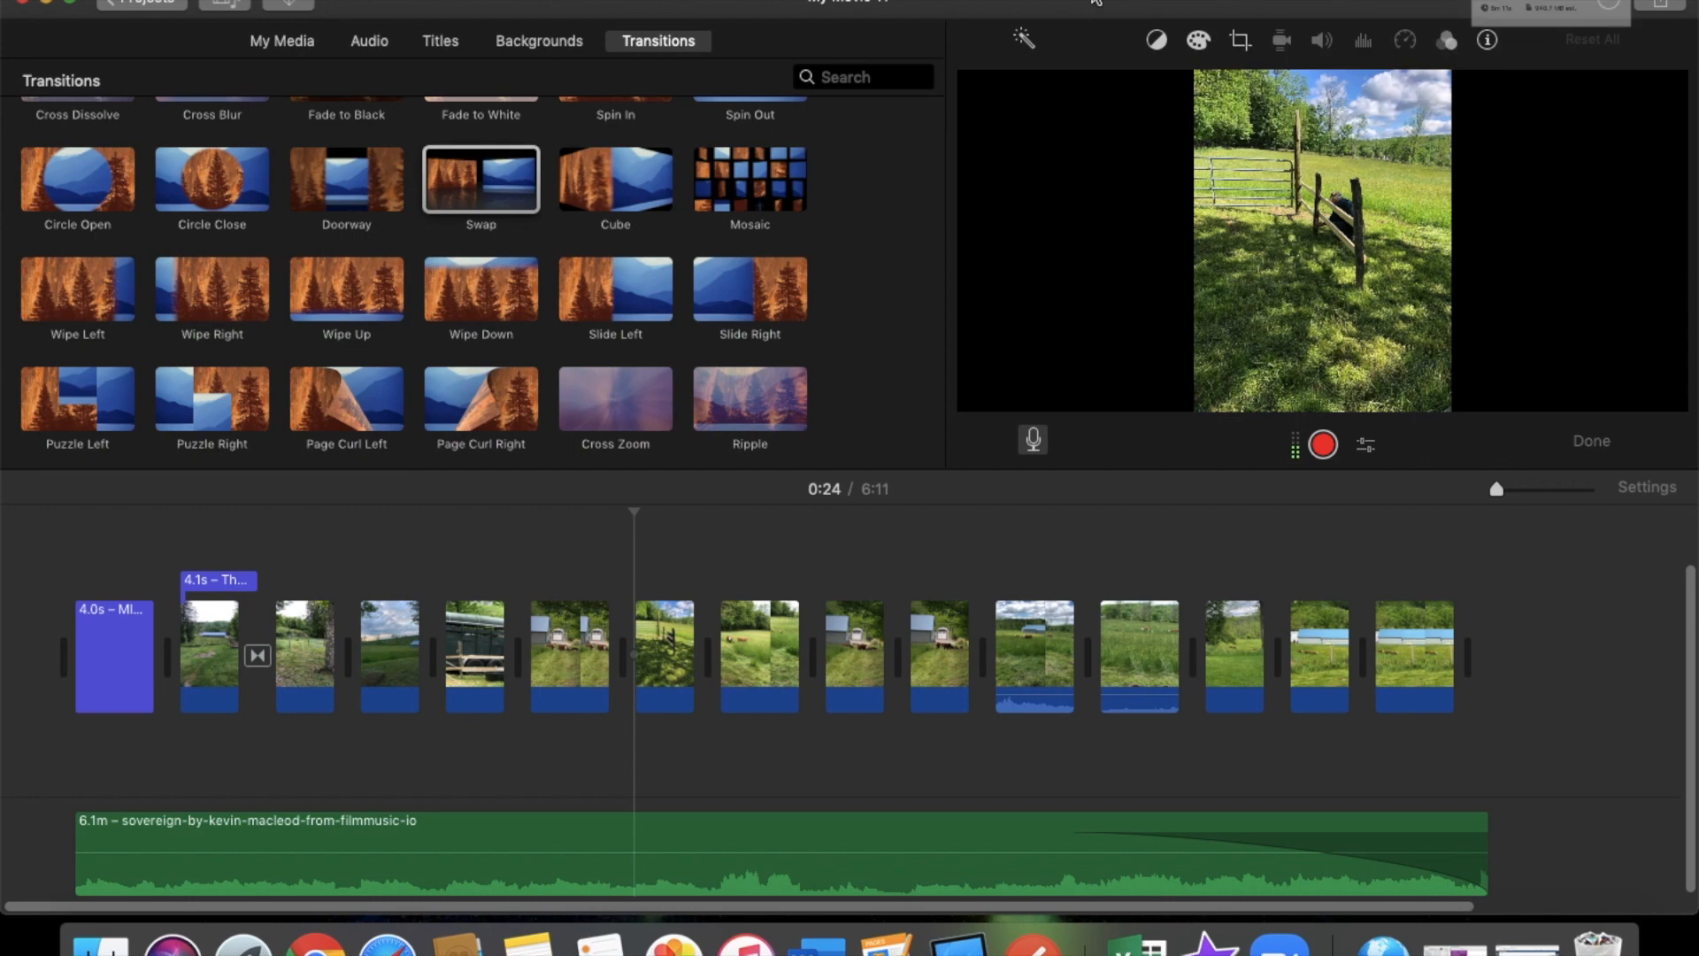
{"action": "left_click_drag", "start_coordinate": [1095, 2], "coordinate": [669, 74]}
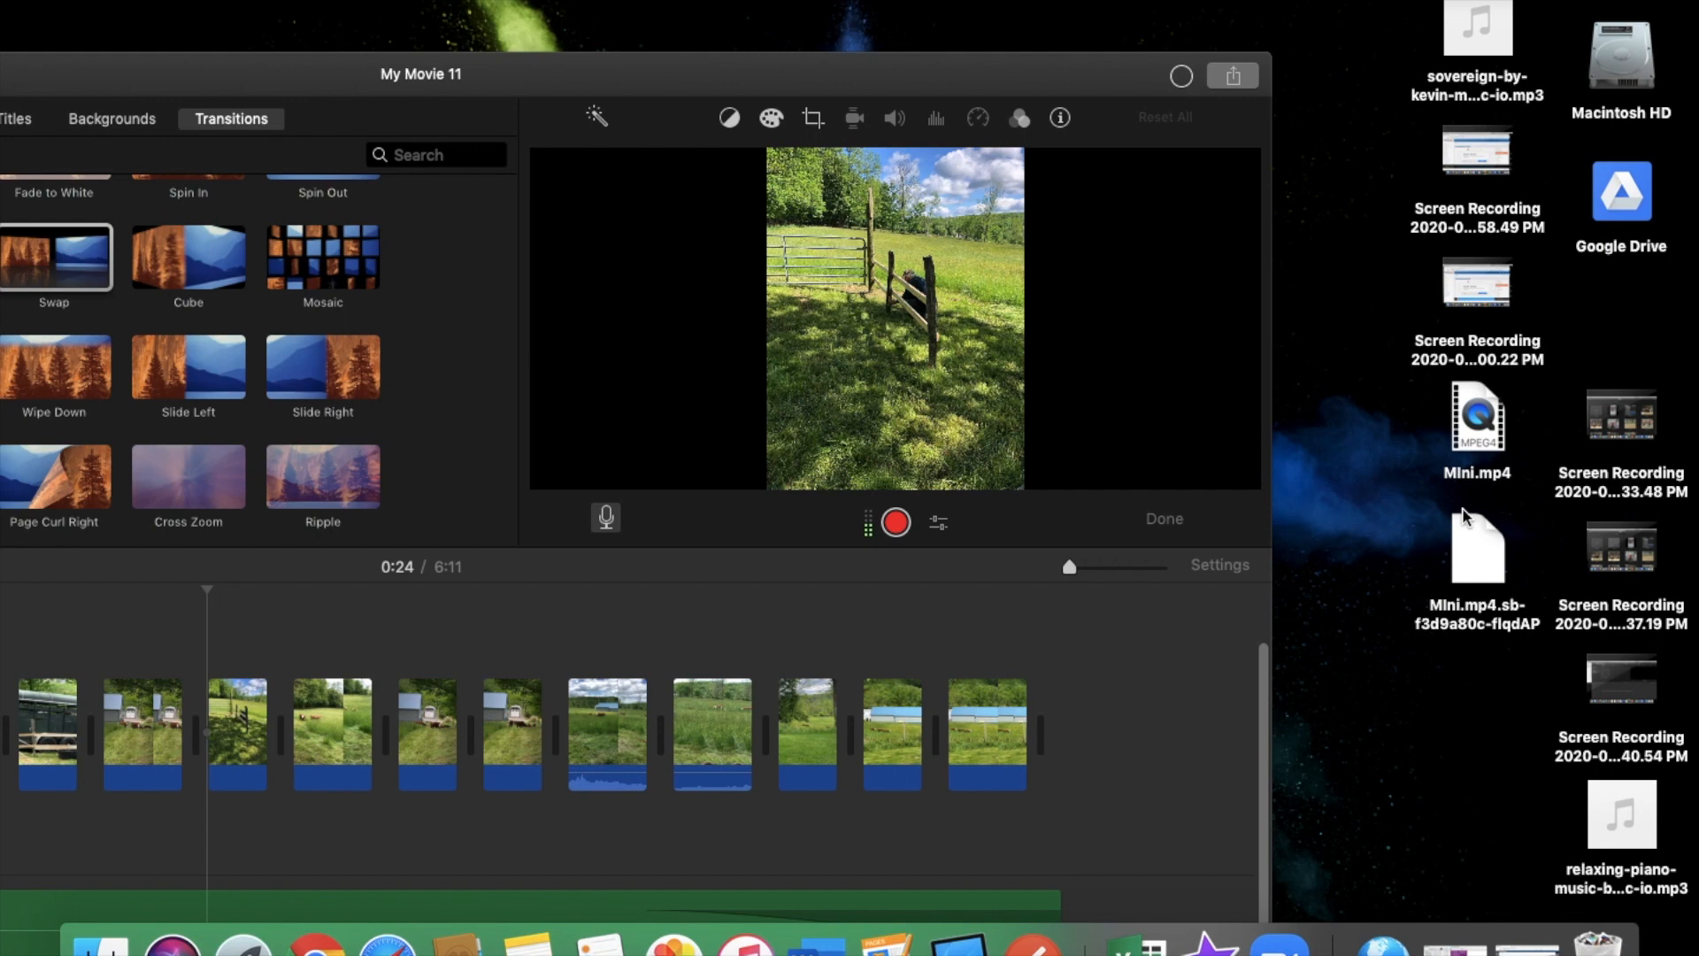
{"action": "double_click", "coordinate": [541, 78]}
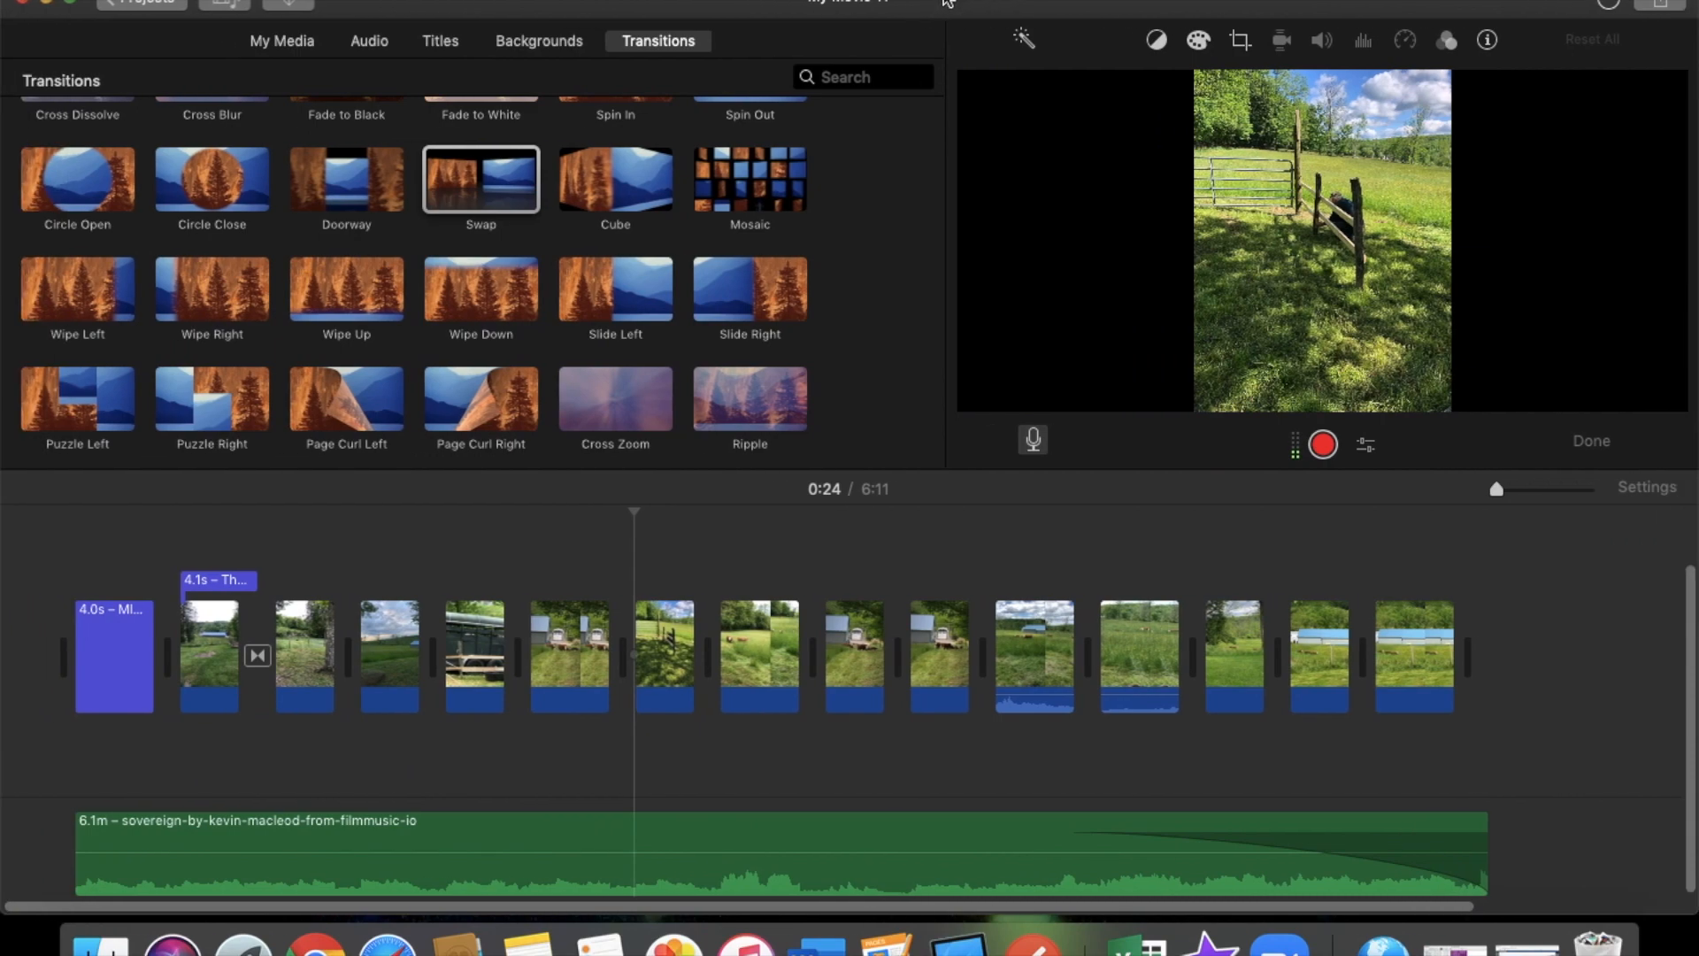